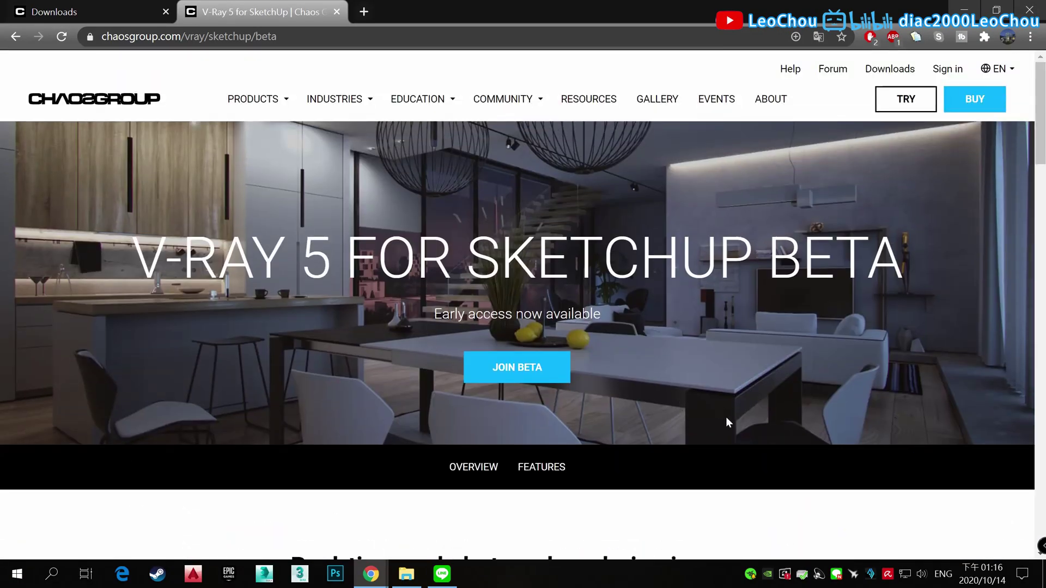
Step: Join the V-Ray 5 for SketchUp beta, reaching the page showing an existing beta license
scroll(728, 422, "down", 2)
scroll(733, 436, "down", 7)
scroll(741, 458, "down", 7)
scroll(748, 477, "down", 3)
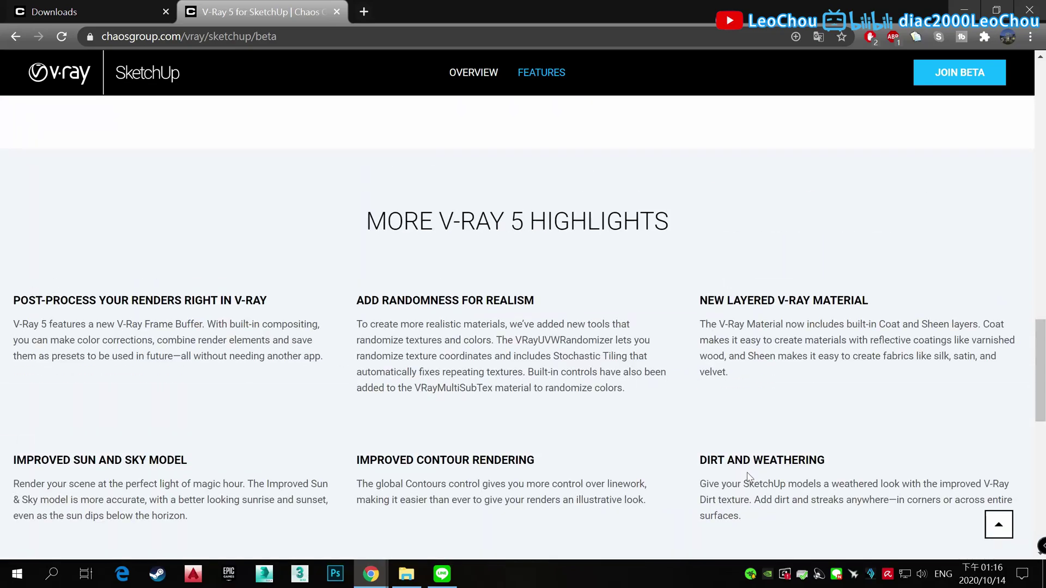
scroll(751, 471, "down", 6)
scroll(749, 479, "up", 5)
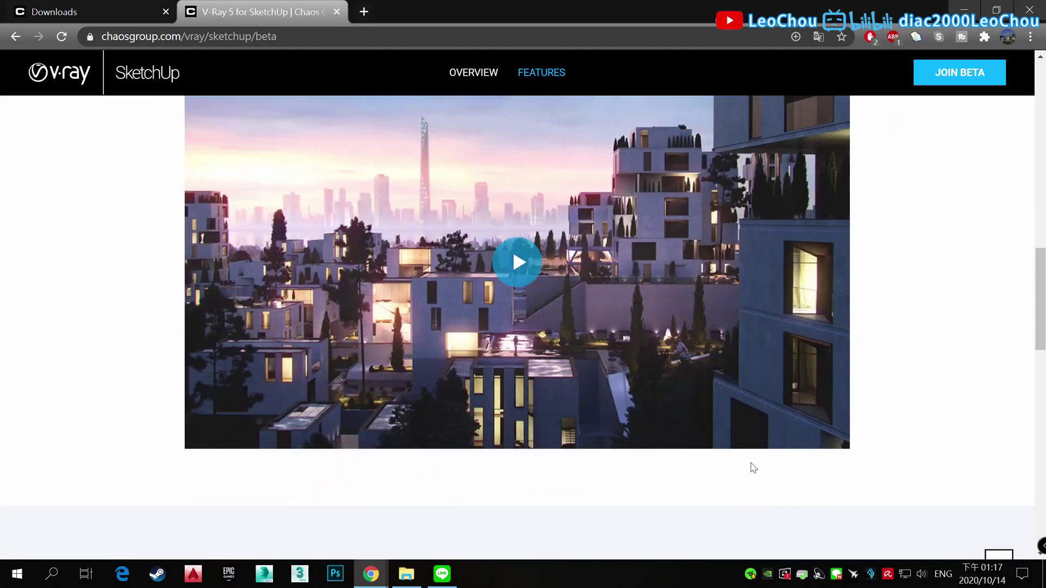
scroll(751, 427, "up", 1)
scroll(752, 428, "up", 10)
left_click(517, 368)
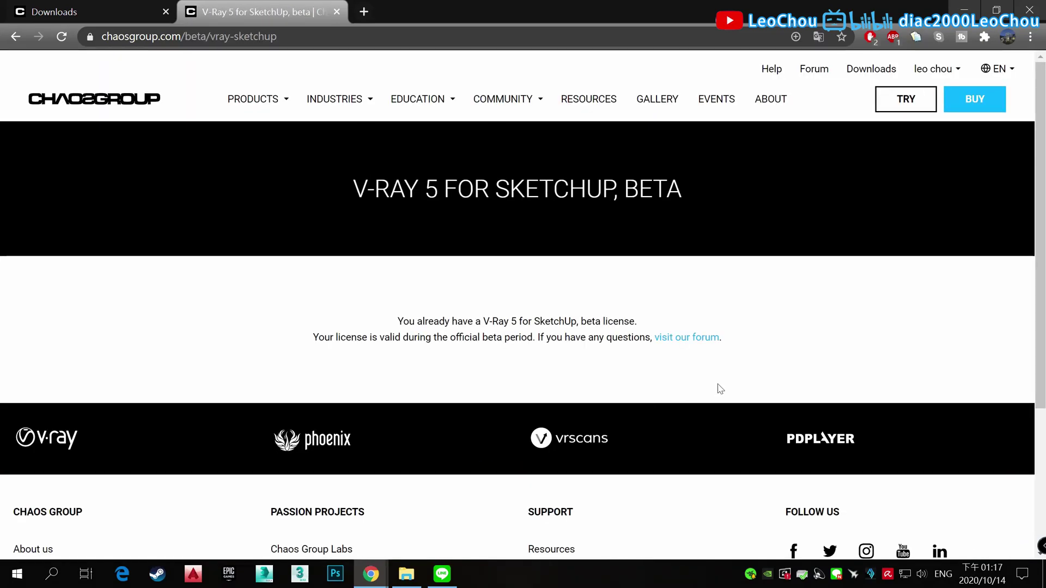
Step: Open the downloads page and the V-Ray 5 for SketchUp beta 3 download entry
scroll(902, 242, "down", 5)
scroll(892, 232, "up", 5)
left_click(871, 68)
scroll(479, 278, "down", 1)
scroll(362, 259, "down", 3)
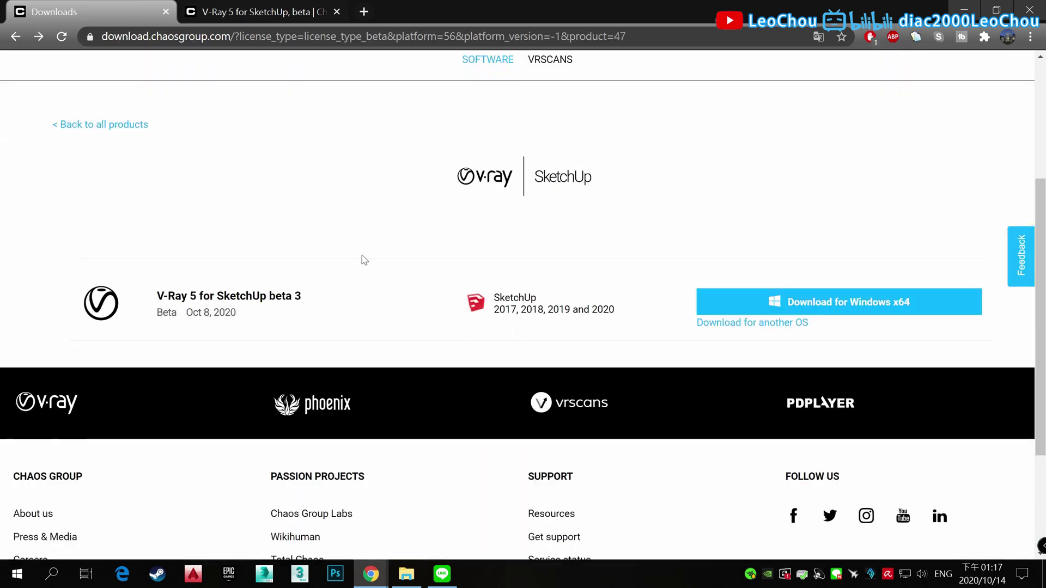
left_click(777, 327)
Step: Return to the download list and show the vray folder holding vray_500b3_sketchup_win.exe
scroll(382, 272, "down", 3)
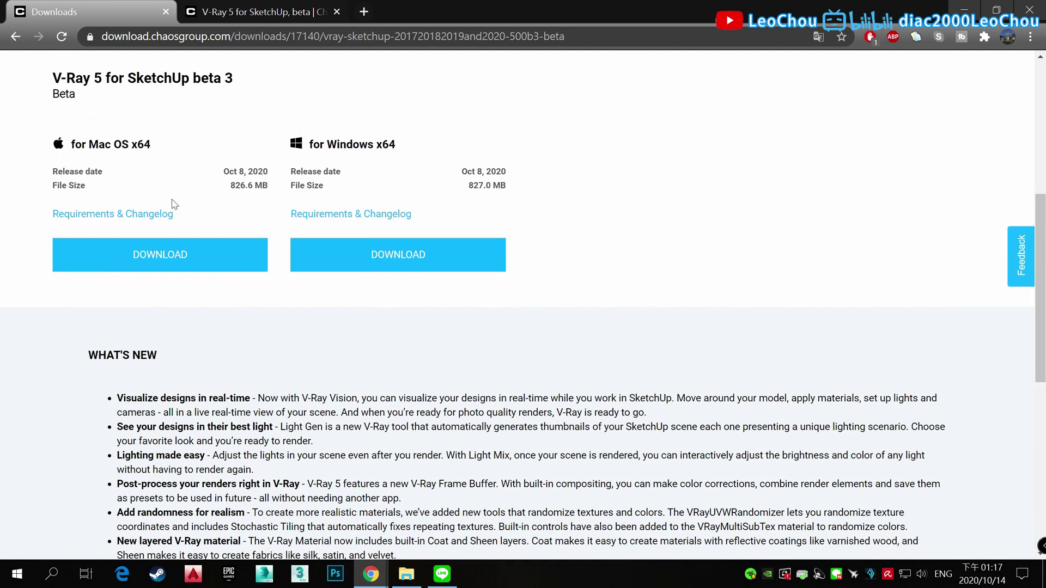
scroll(381, 273, "down", 4)
scroll(545, 272, "up", 8)
key("alt+Left")
scroll(718, 250, "up", 1)
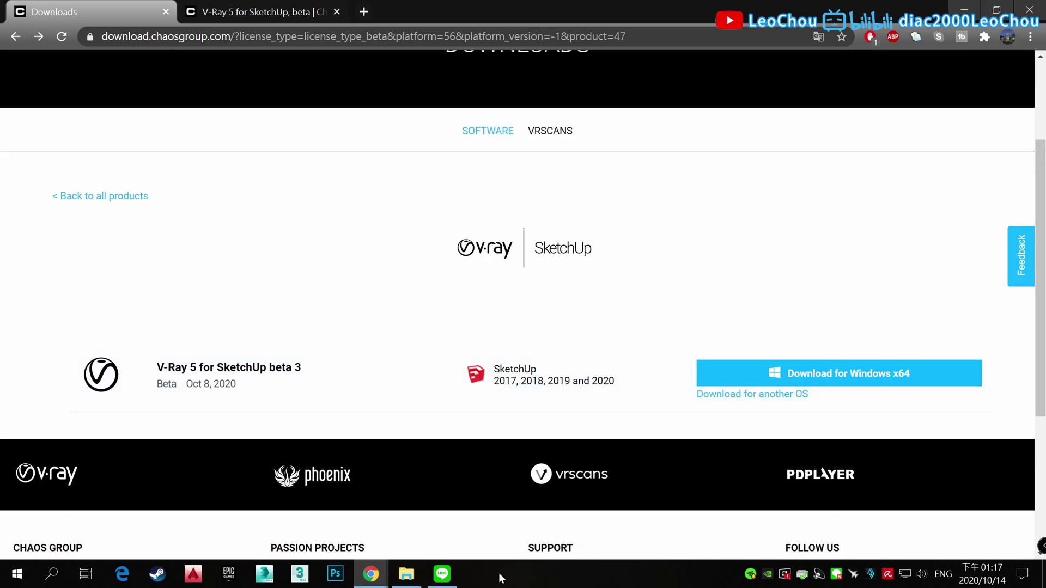
left_click(407, 574)
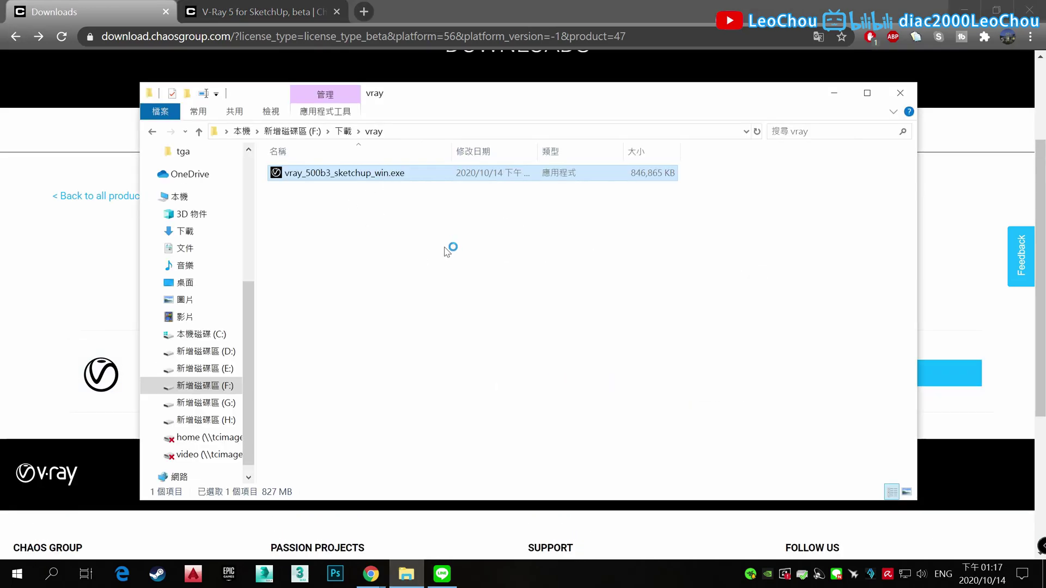
Step: Install V-Ray 5 for SketchUp 2020 without License Server and Swarm, then finish the installer
left_click(575, 311)
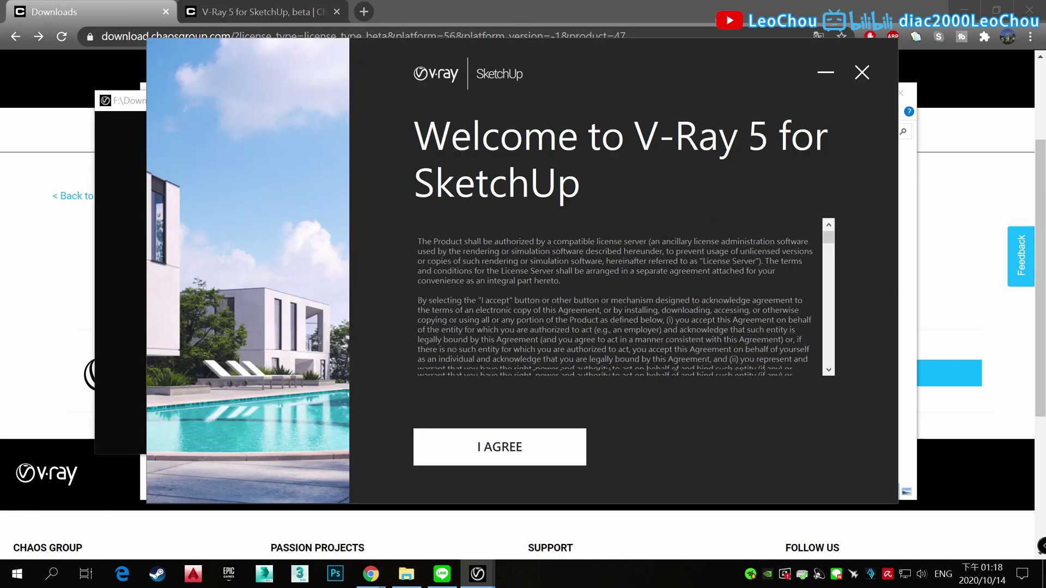
left_click(572, 438)
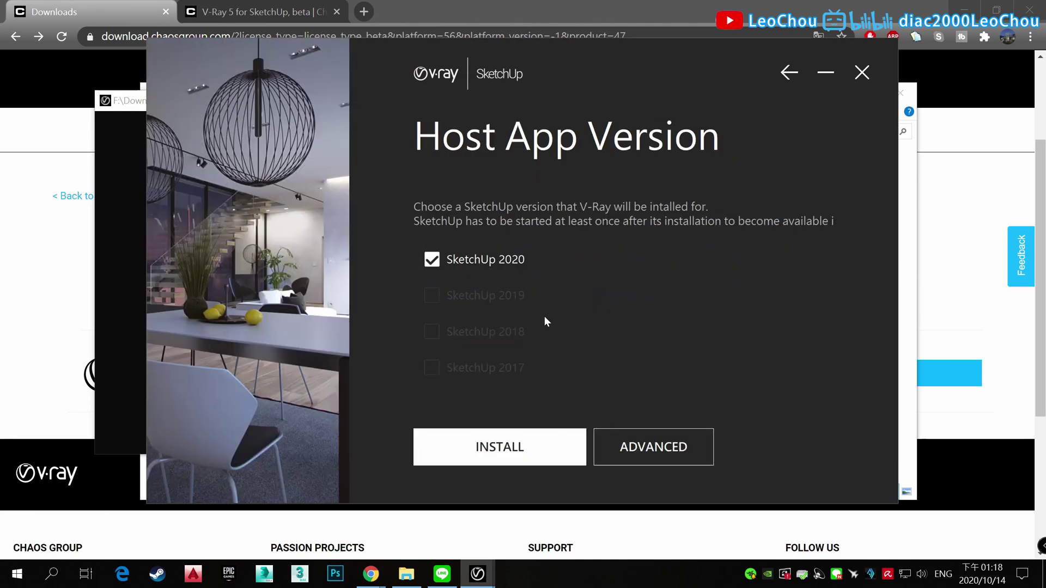
left_click(674, 450)
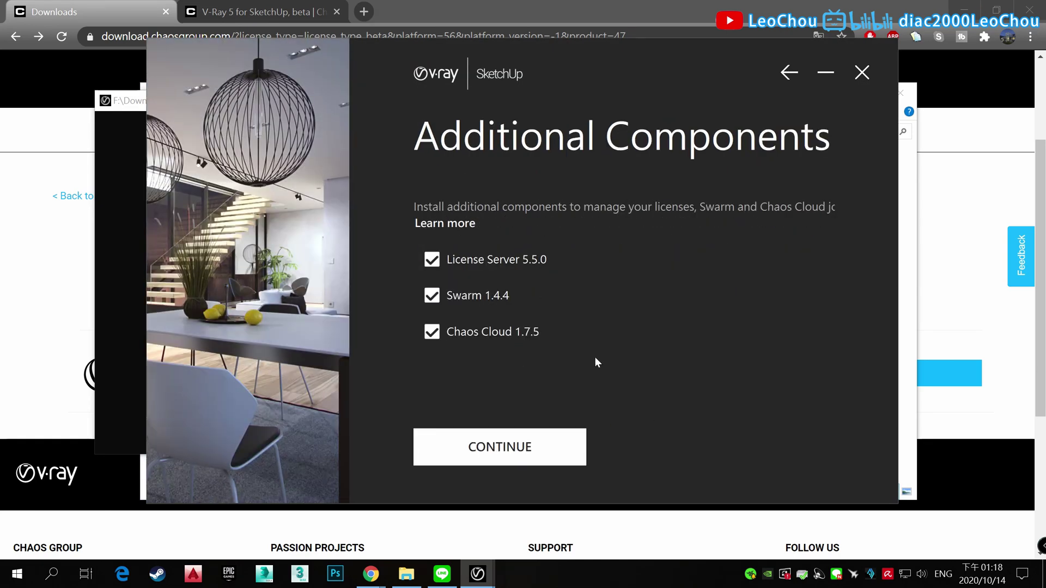
left_click(431, 259)
left_click(504, 295)
left_click(533, 457)
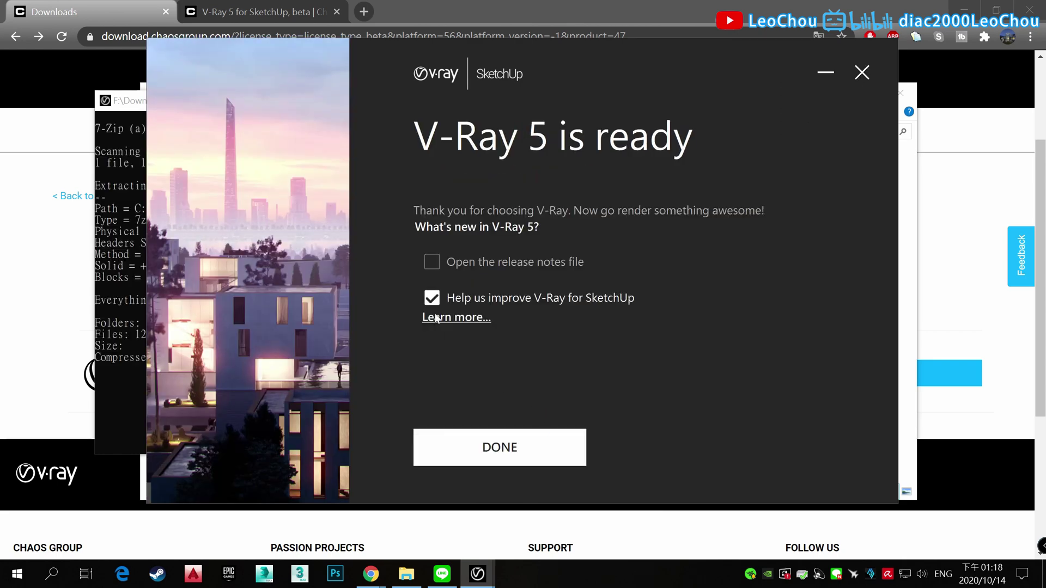
left_click(527, 443)
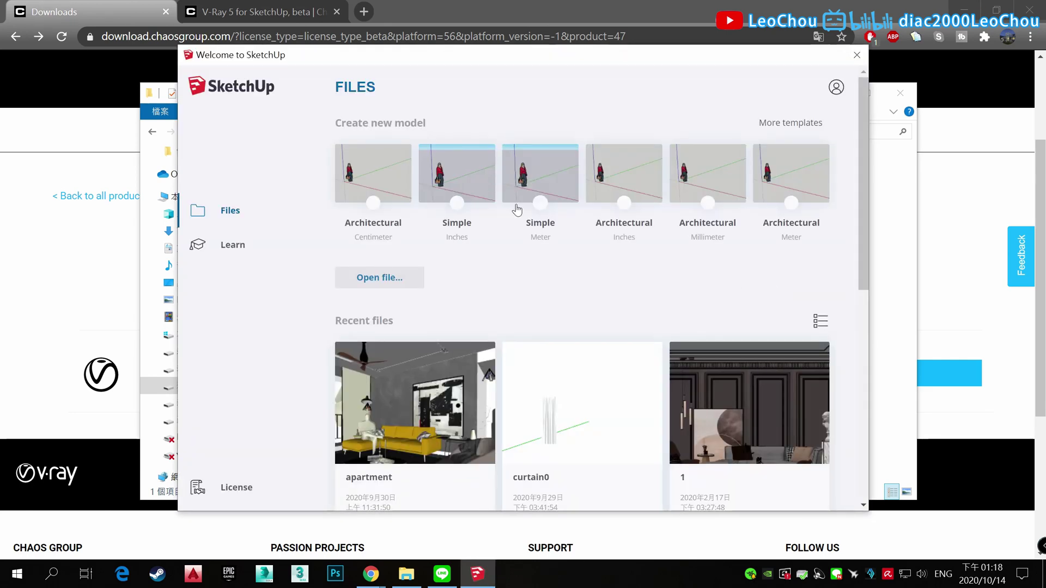
Step: Start a new model from a template, postpone the update notice, and re-render the figure
left_click(517, 209)
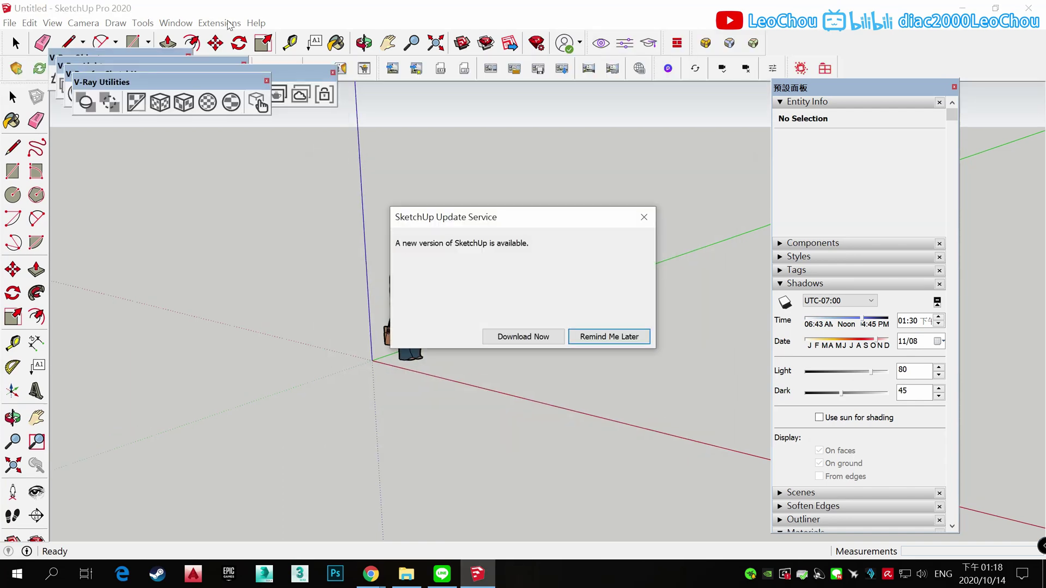
left_click(610, 337)
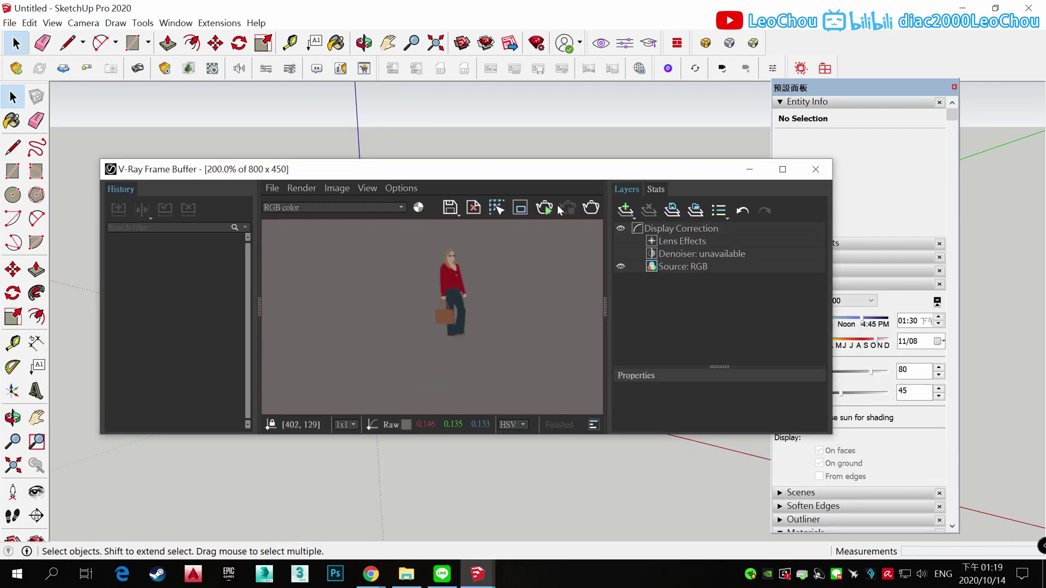
left_click(543, 207)
Step: Close the Frame Buffer and dock the main, Lights, Utilities and Objects V-Ray toolbars at the top
left_click(816, 169)
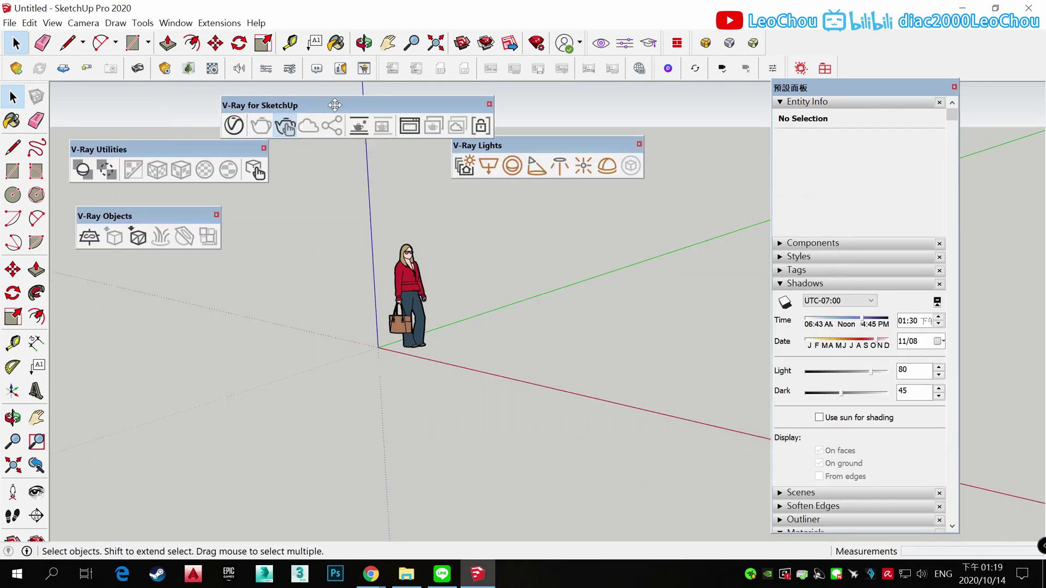
left_click_drag(335, 104, 119, 87)
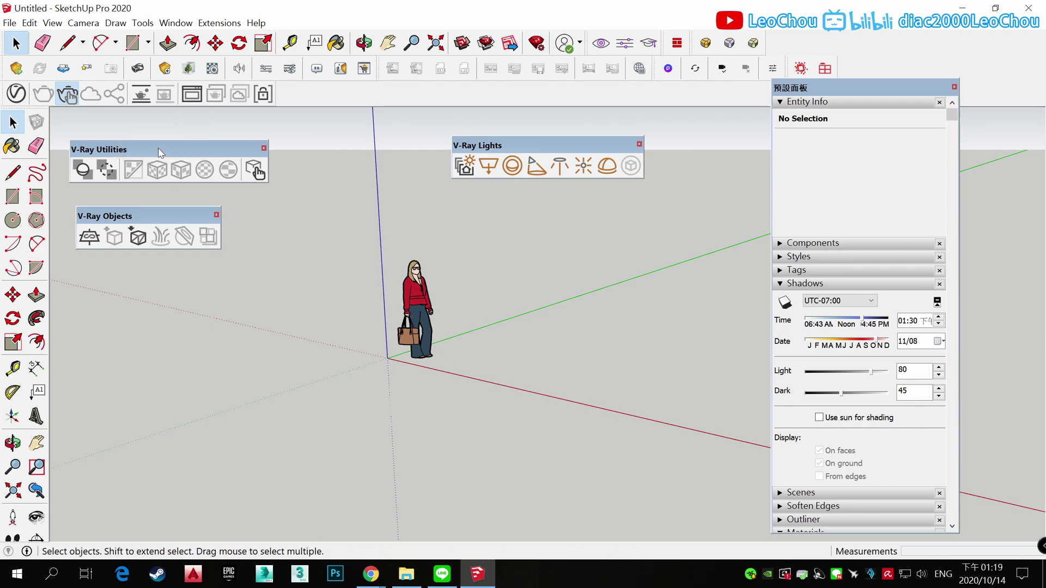
left_click_drag(493, 145, 324, 87)
left_click_drag(160, 149, 568, 87)
mouse_move(199, 216)
left_mouse_down()
mouse_move(767, 83)
mouse_move(862, 108)
left_mouse_up()
Step: Add a V-Ray infinite ground plane at the origin, then briefly open and close Light Gen
left_click(690, 94)
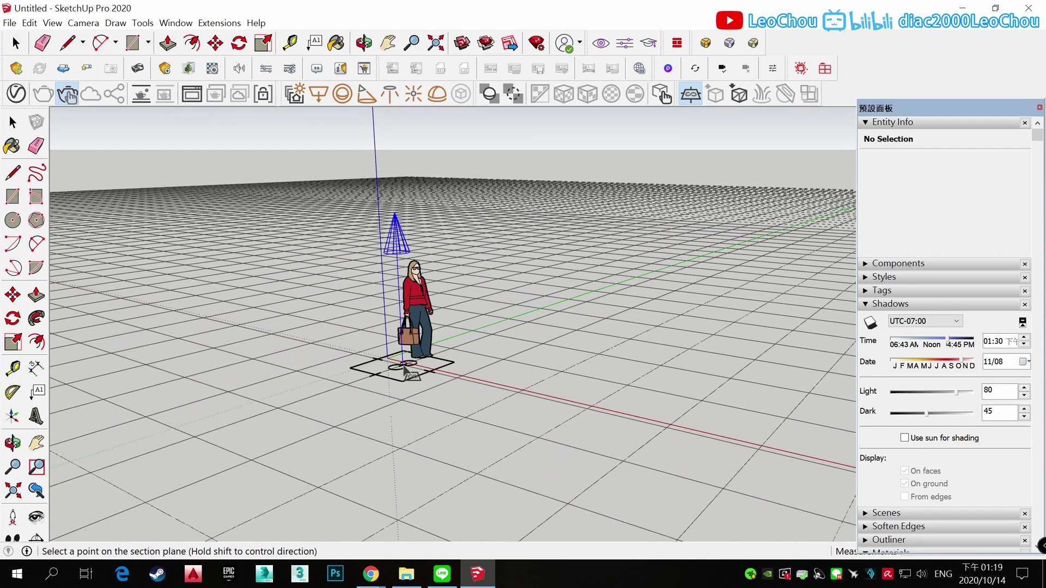
left_click(13, 122)
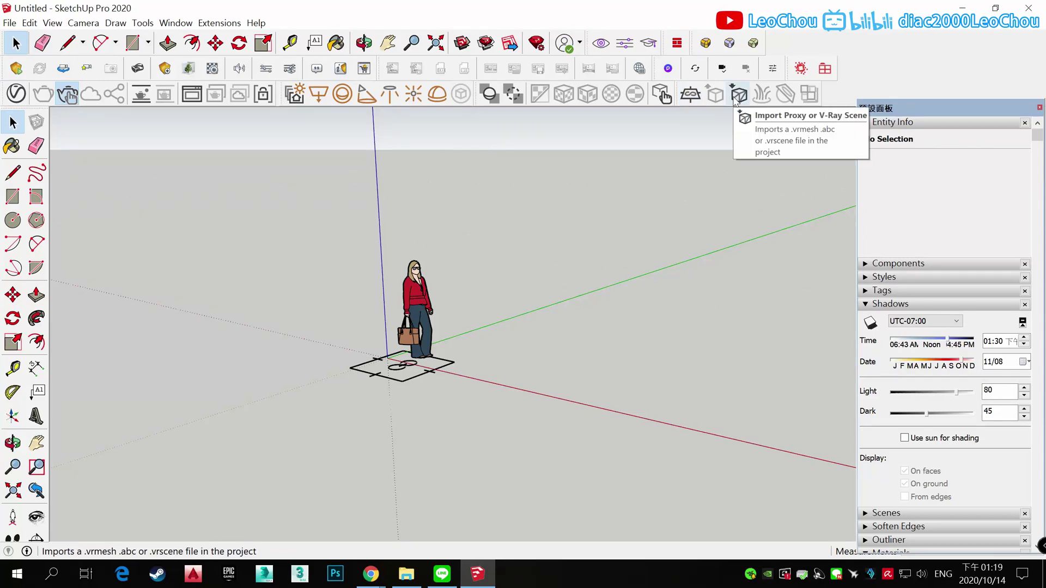
left_click(660, 98)
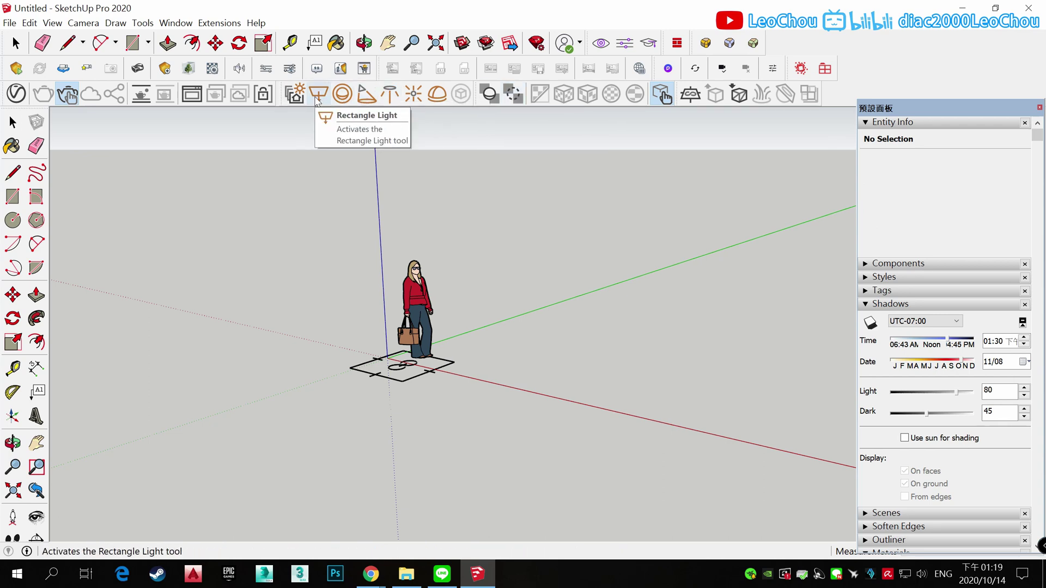
left_click(296, 95)
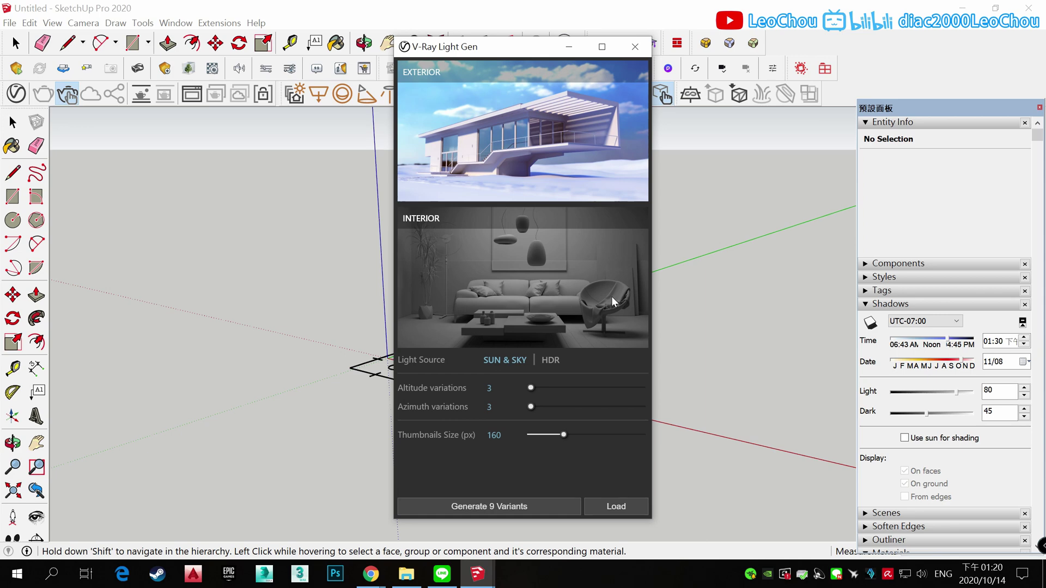
left_click(635, 46)
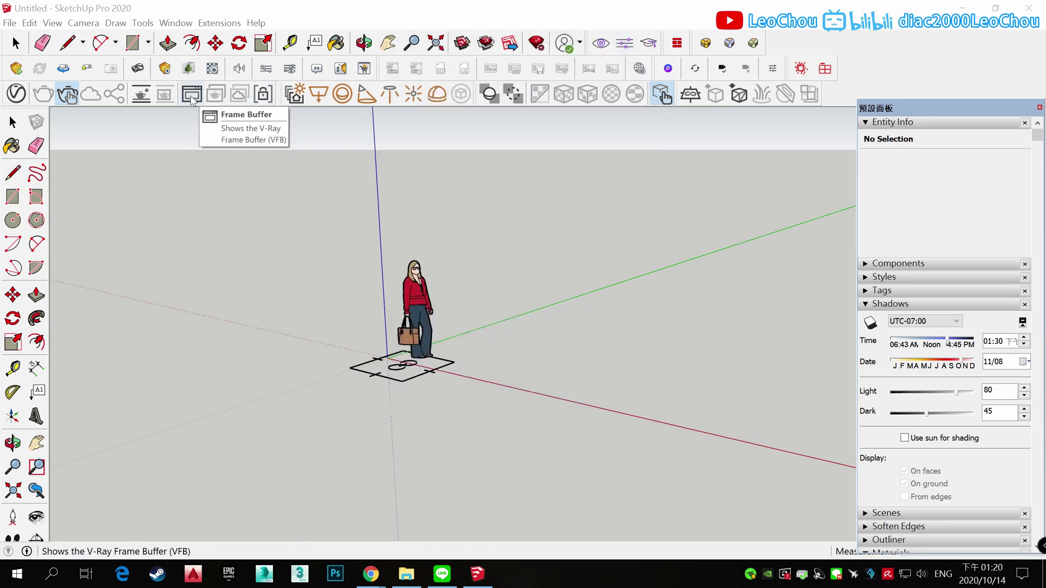
Step: Render the figure's shadow in the Frame Buffer, then start V-Ray Vision on apartment.skp
left_click(192, 95)
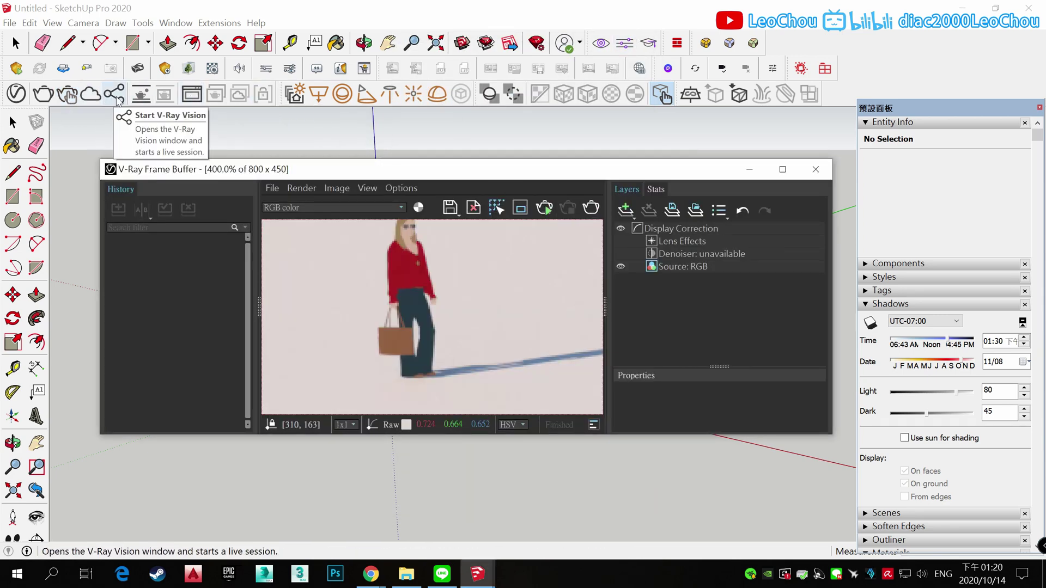
scroll(432, 316, "down", 2)
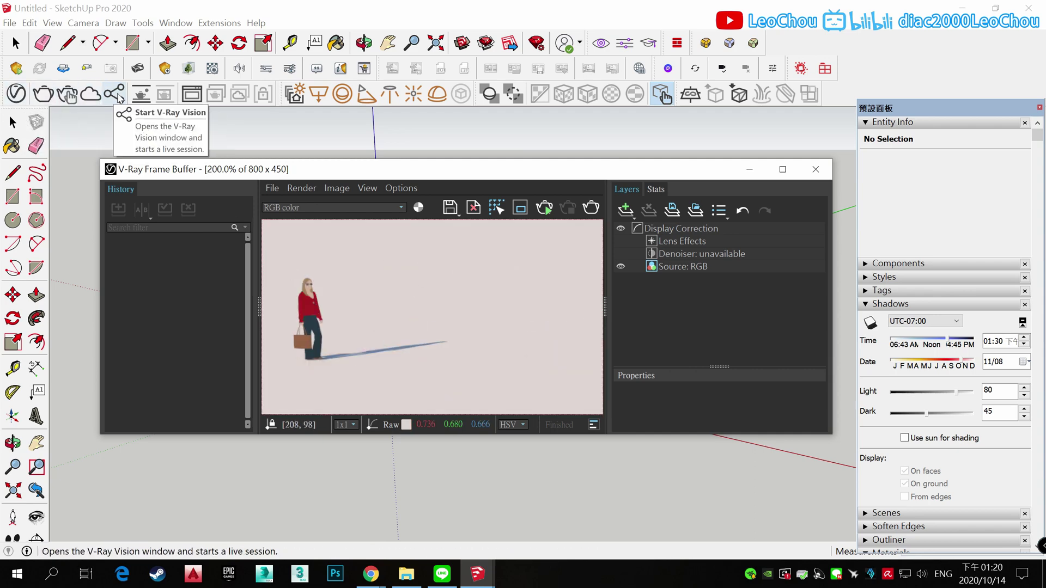
left_click(115, 96)
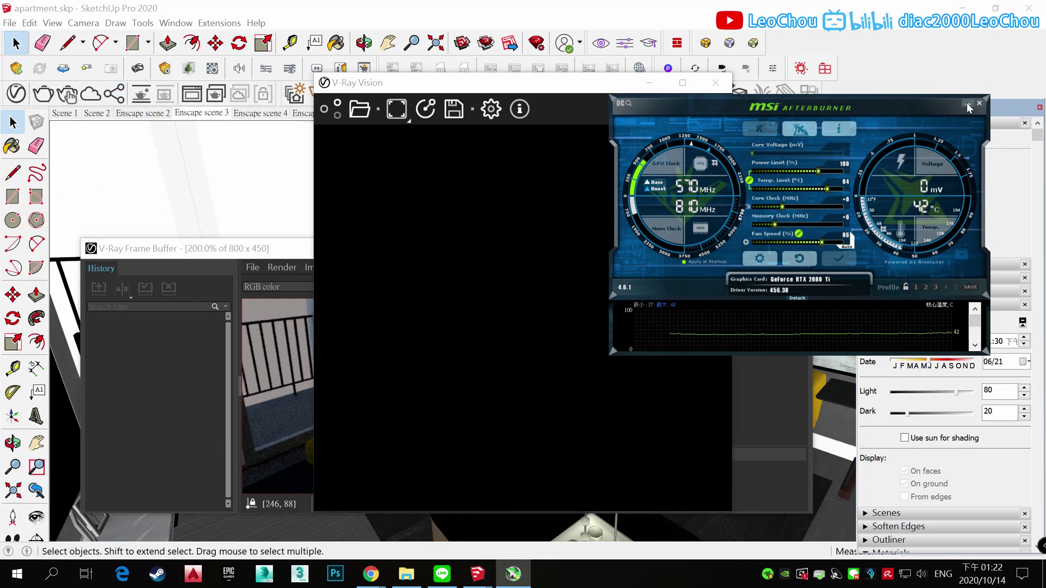
Step: Hide MSI Afterburner, arrange the Frame Buffer and V-Ray Vision over the yellow sofa, then close Vision
left_click(967, 106)
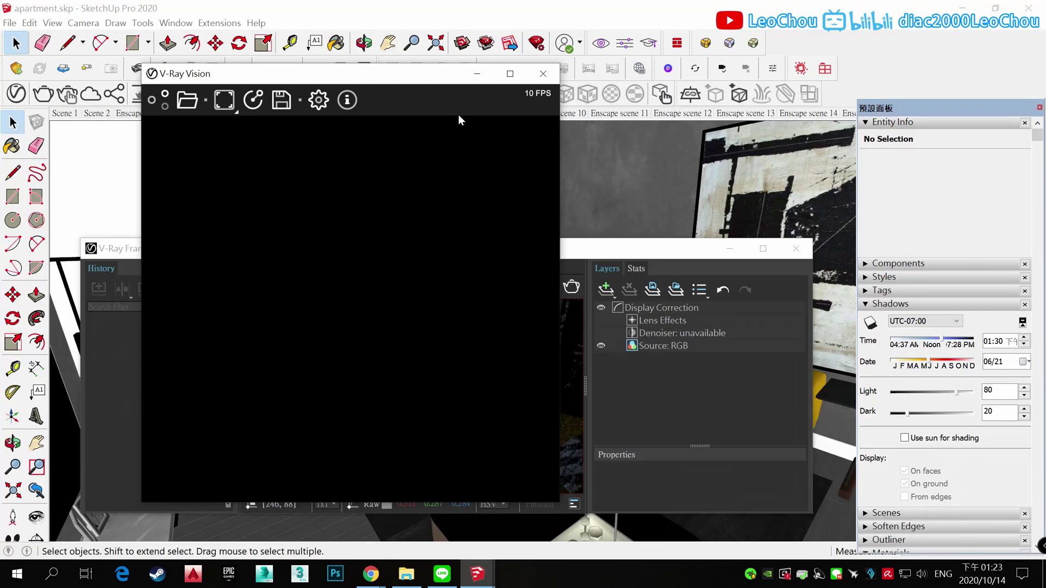
left_click_drag(473, 261, 546, 271)
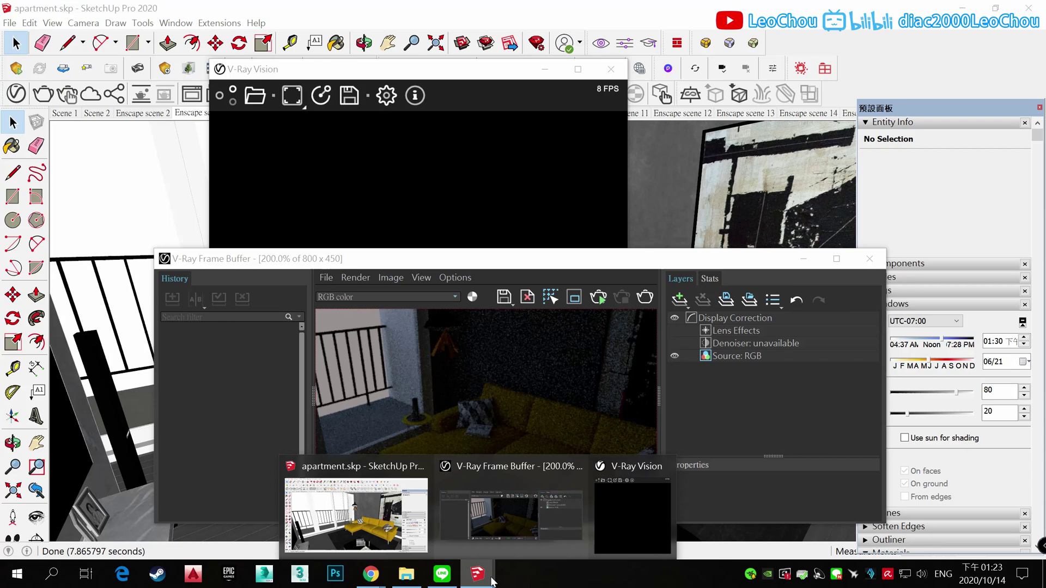
left_click(523, 533)
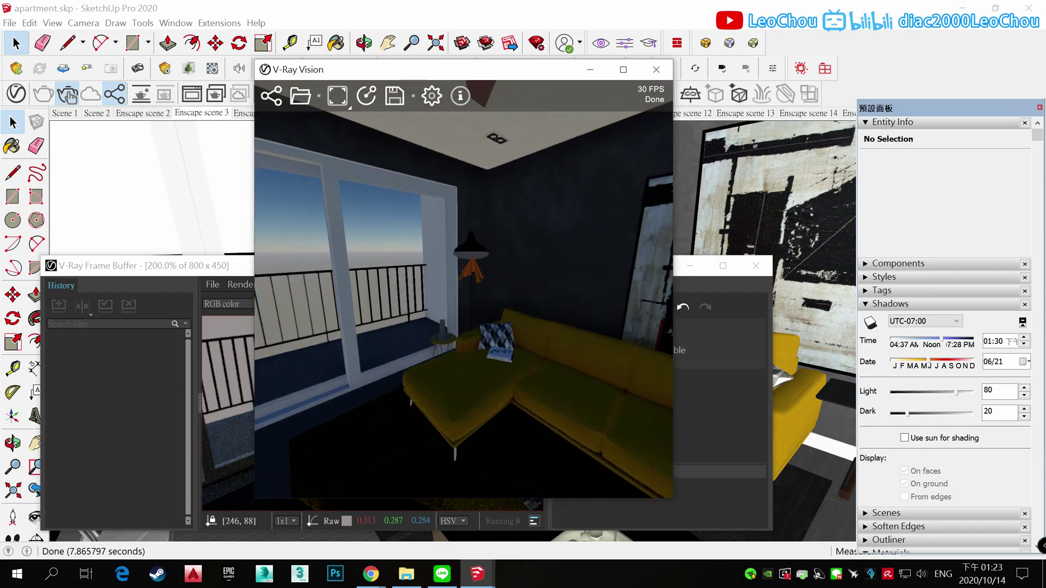
mouse_move(433, 77)
left_mouse_down()
mouse_move(446, 143)
mouse_move(330, 155)
left_mouse_up()
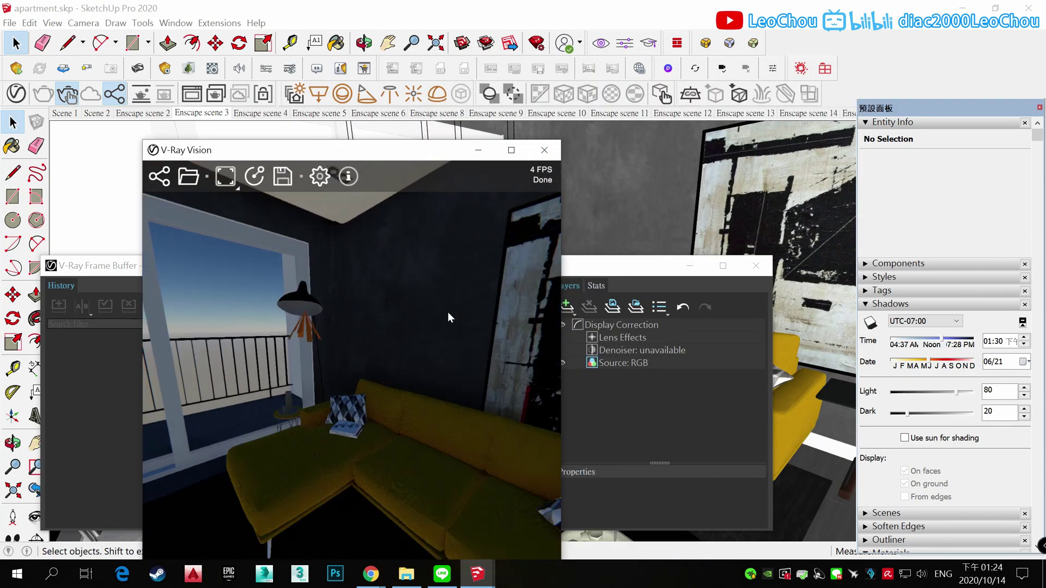
left_click(544, 150)
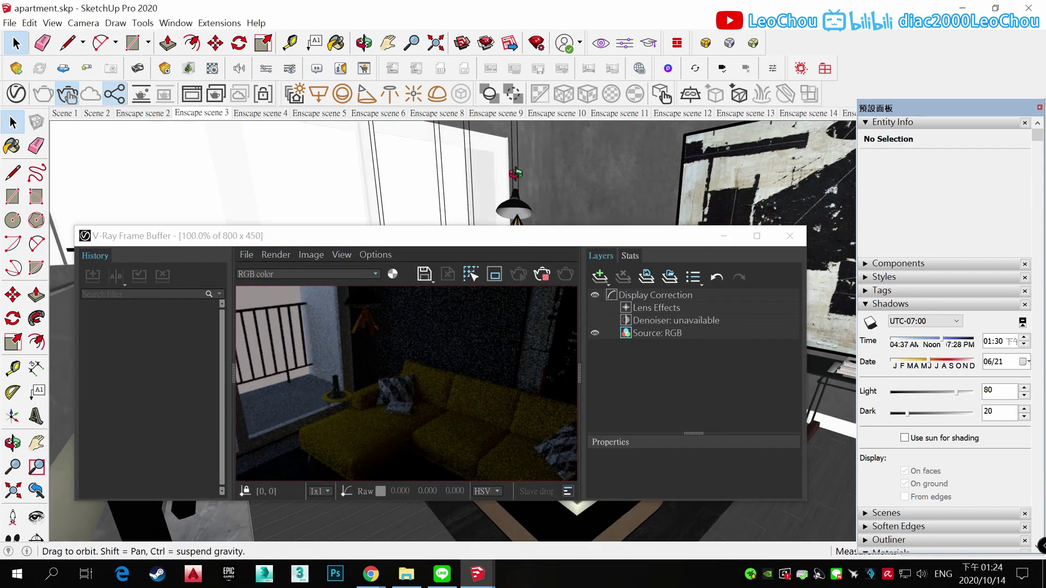
Step: Restart the interactive render from a new orbit angle, set shadows to 04:39 PM, and open Light Gen
left_click(542, 275)
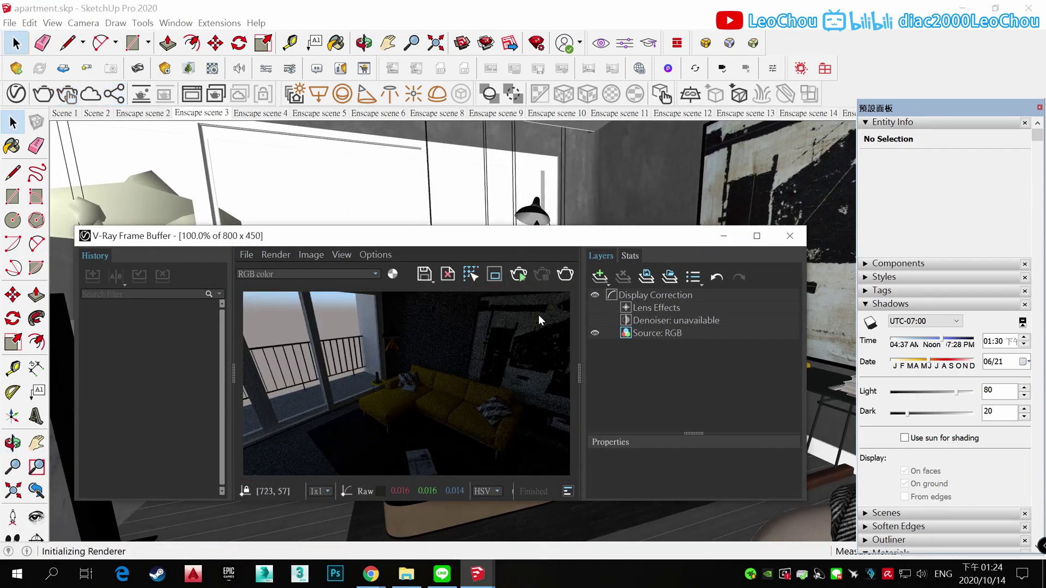
left_click(67, 94)
middle_click_drag(480, 169, 540, 169)
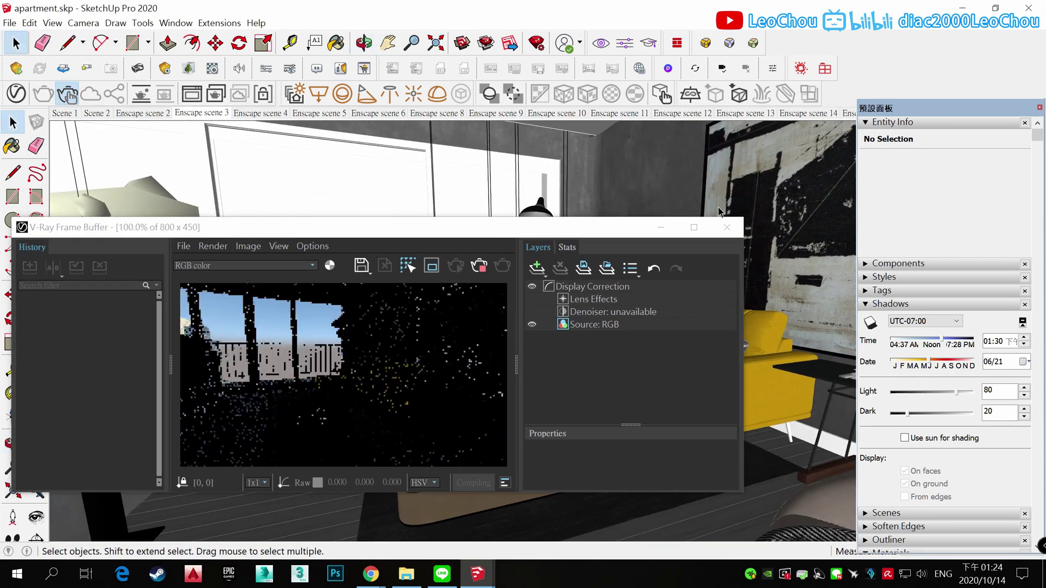
left_click_drag(942, 340, 957, 340)
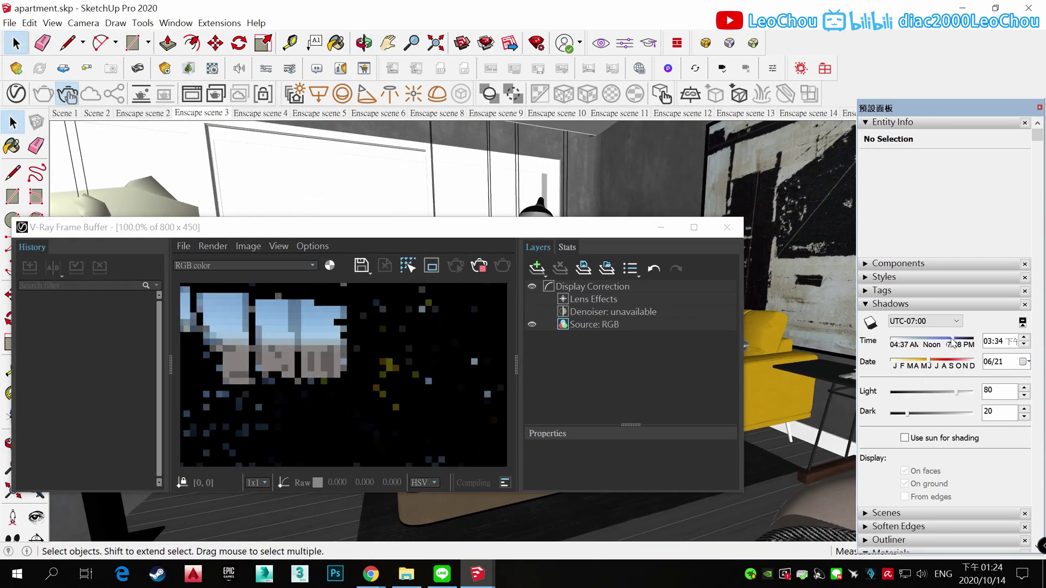
left_click(295, 93)
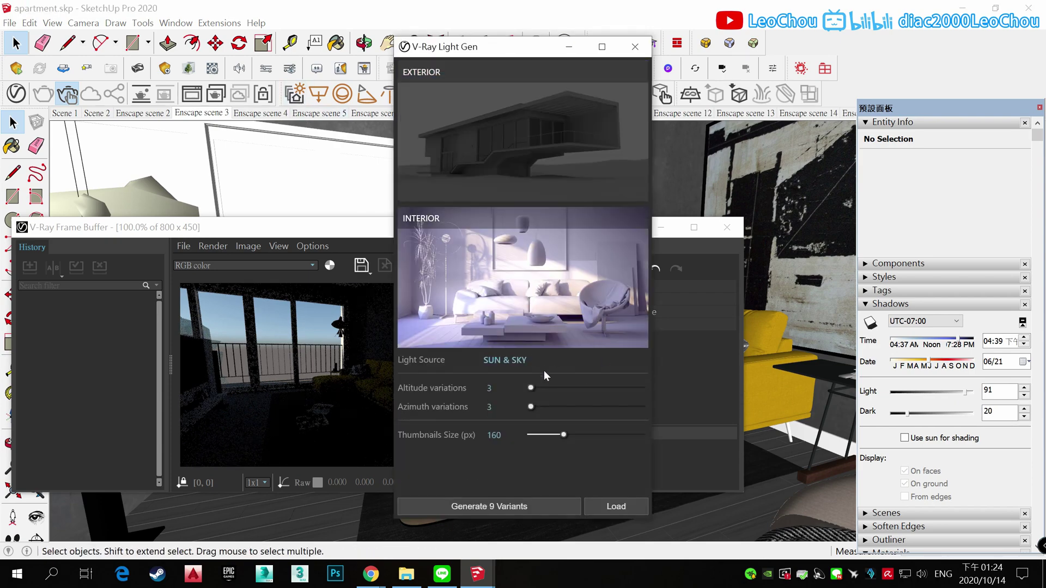
Step: Generate the Sun & Sky lighting variants in Light Gen and open the V-Ray render settings
left_click(687, 381)
left_click_drag(491, 46, 671, 66)
left_click(670, 527)
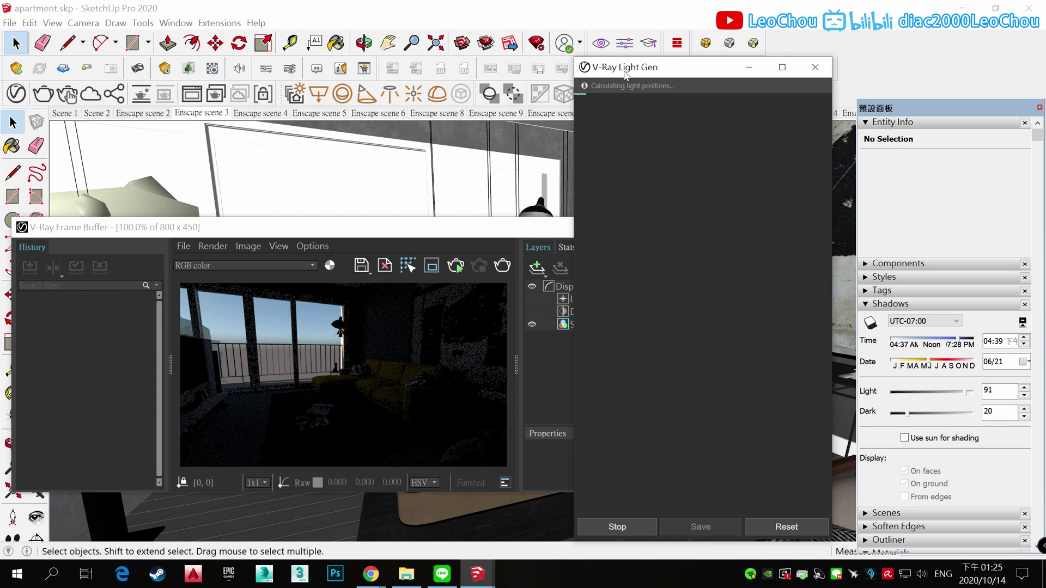
left_click_drag(630, 72, 777, 68)
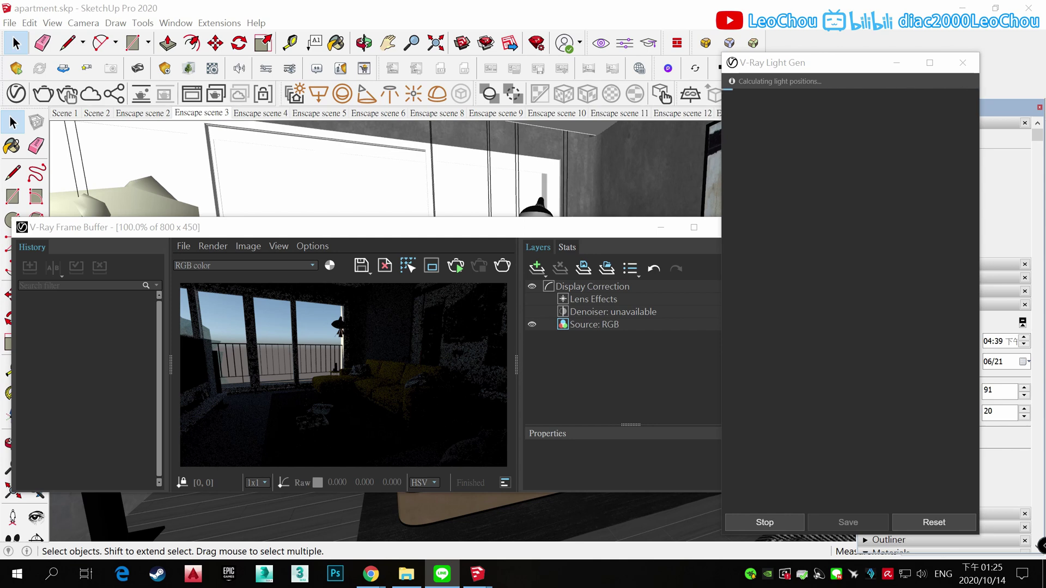
key("alt+shift")
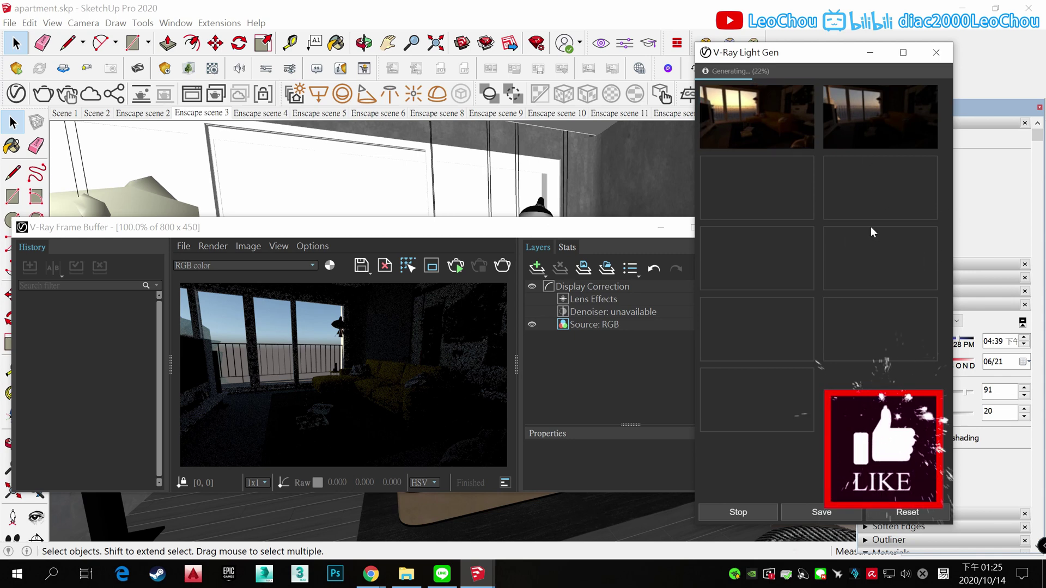
left_click(17, 94)
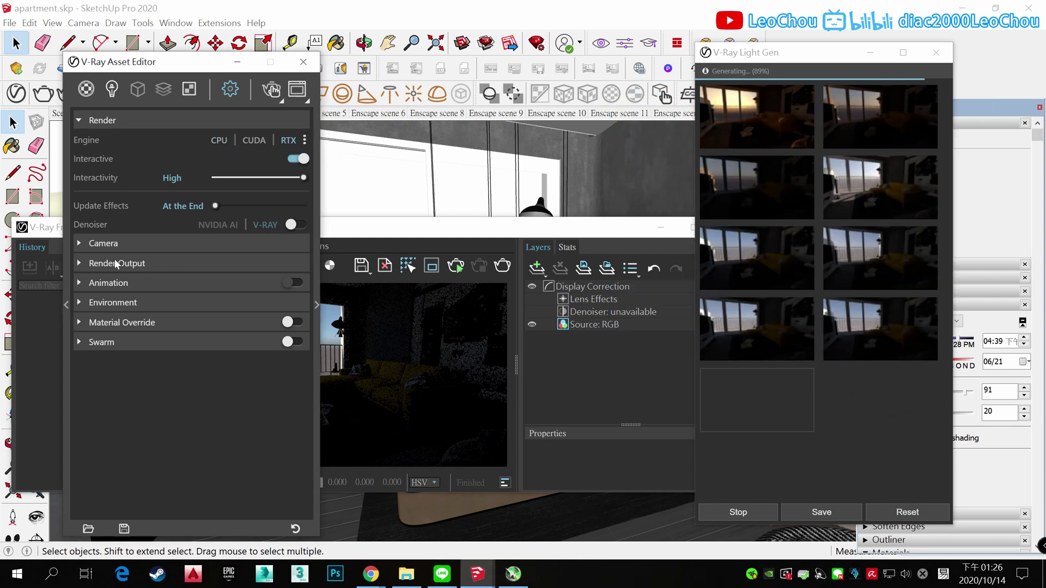
Step: Enable the GI override in the Asset Editor's Environment settings
left_click(86, 303)
left_click(207, 322)
left_click(283, 339)
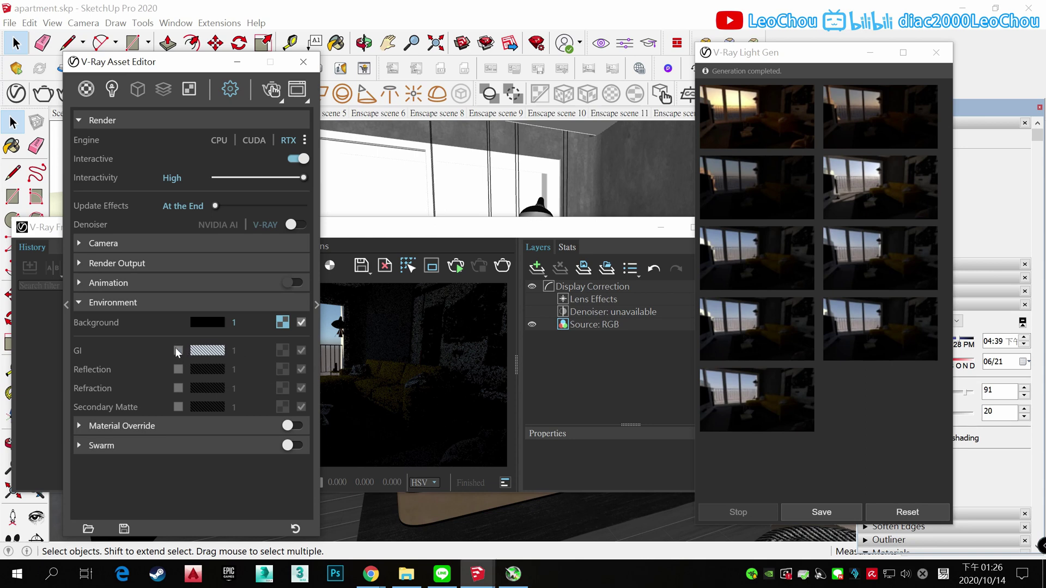
Step: Add an Exposure correction layer in the Frame Buffer set to 3.819
left_click_drag(501, 226, 523, 229)
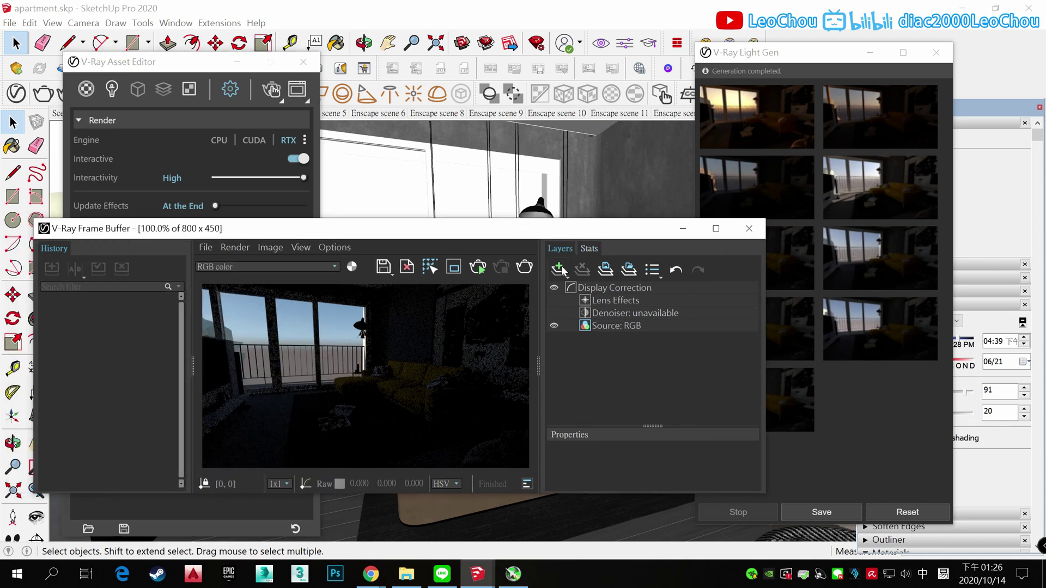
left_click(559, 269)
left_click(576, 331)
left_click_drag(599, 218, 599, 103)
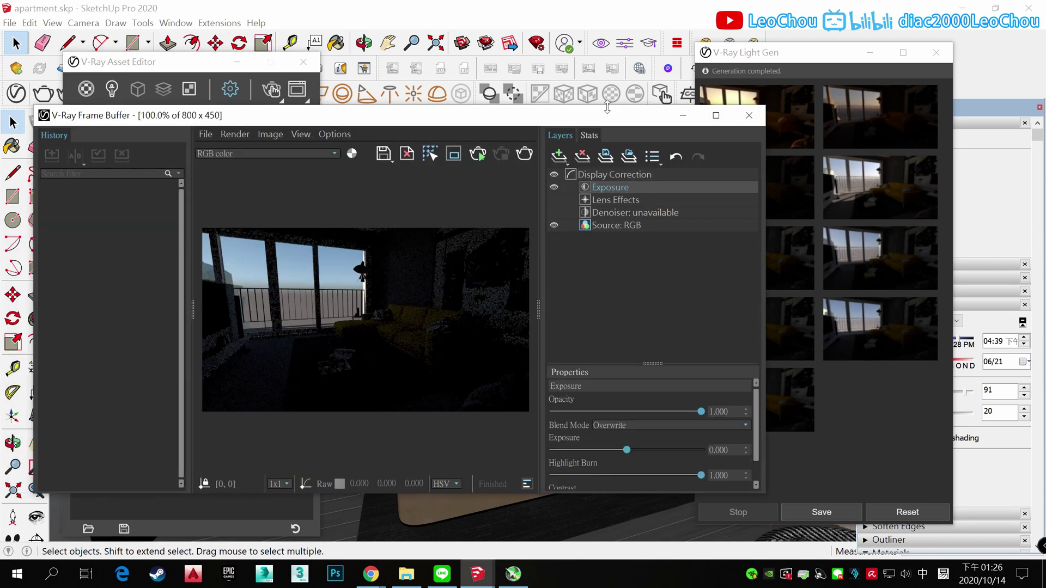
left_click_drag(627, 447, 684, 447)
left_click(177, 77)
Step: Raise the SunLight intensity in the Lights list and check the Environment Sky texture
left_click(86, 89)
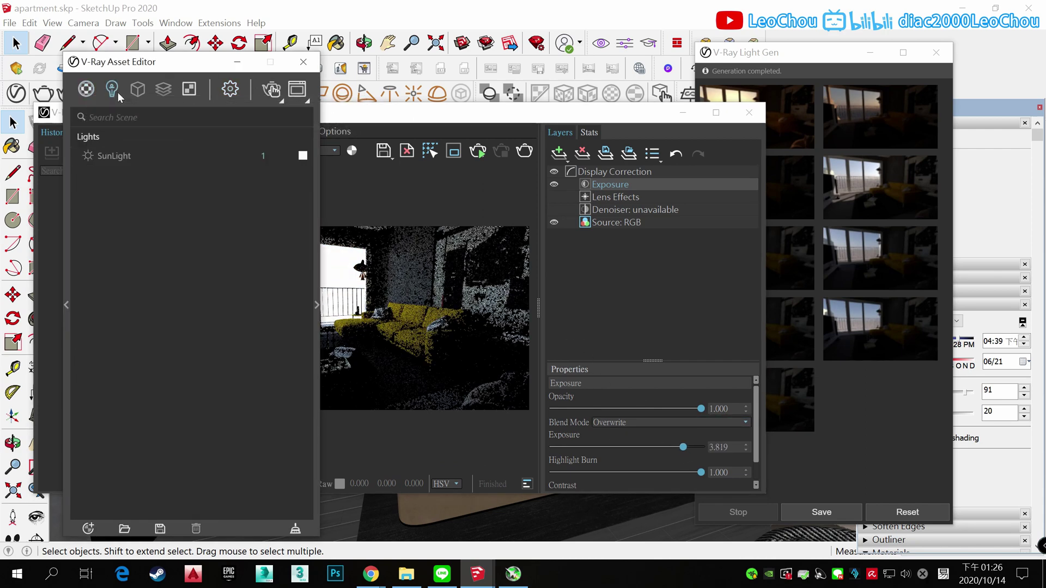
left_click(257, 158)
key("Return")
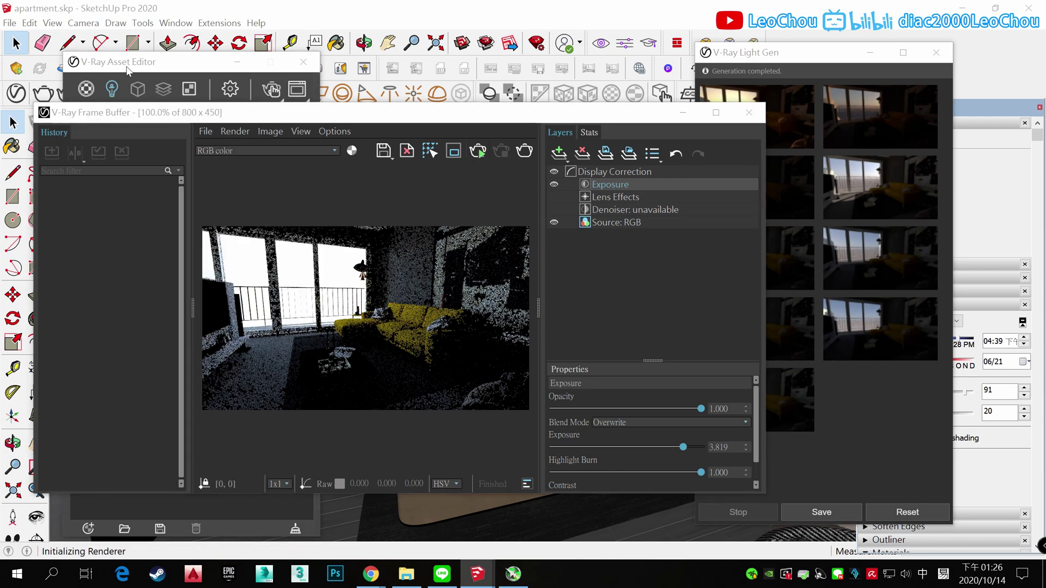
left_click(140, 67)
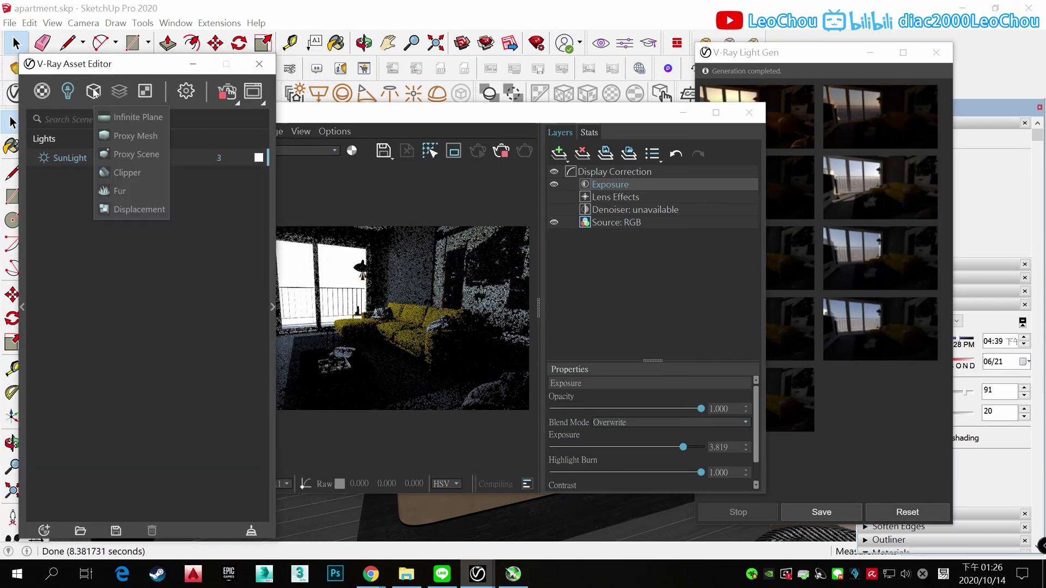
left_click(144, 92)
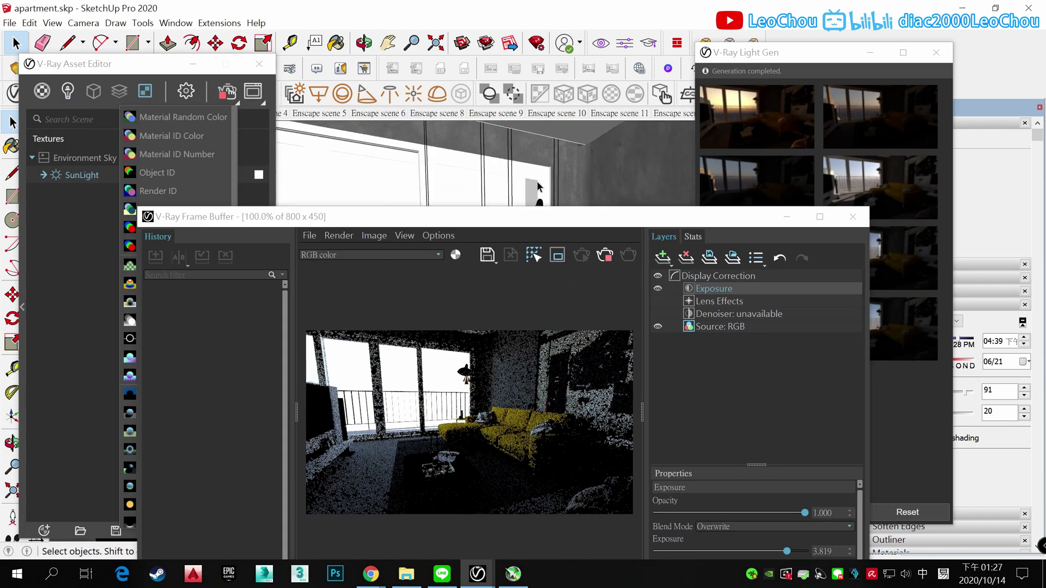
Step: Rearrange the render and Light Gen windows, re-render the scene, and close the Frame Buffer
left_click_drag(431, 122, 558, 158)
left_click(180, 83)
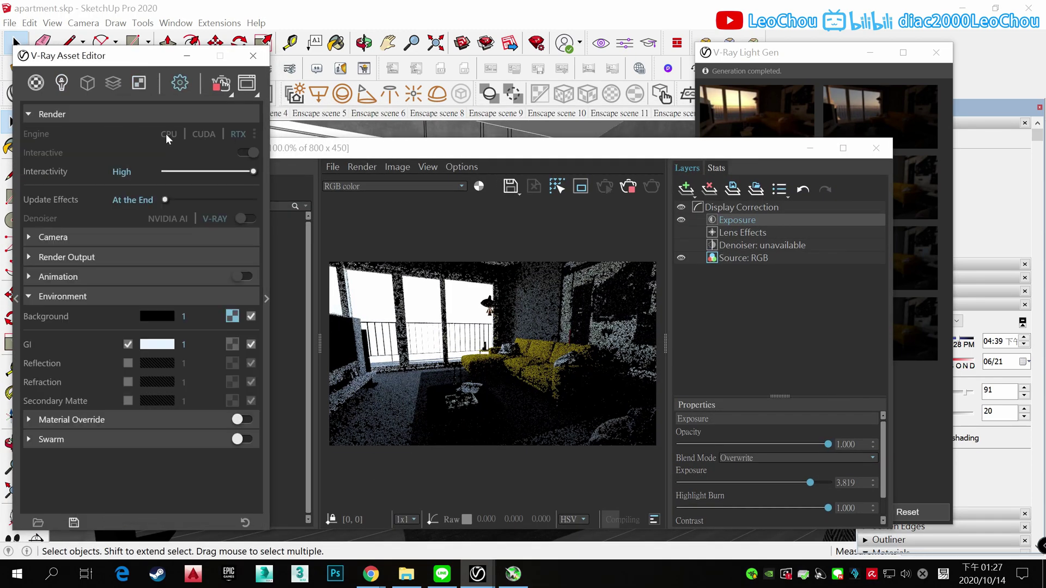
left_click(630, 205)
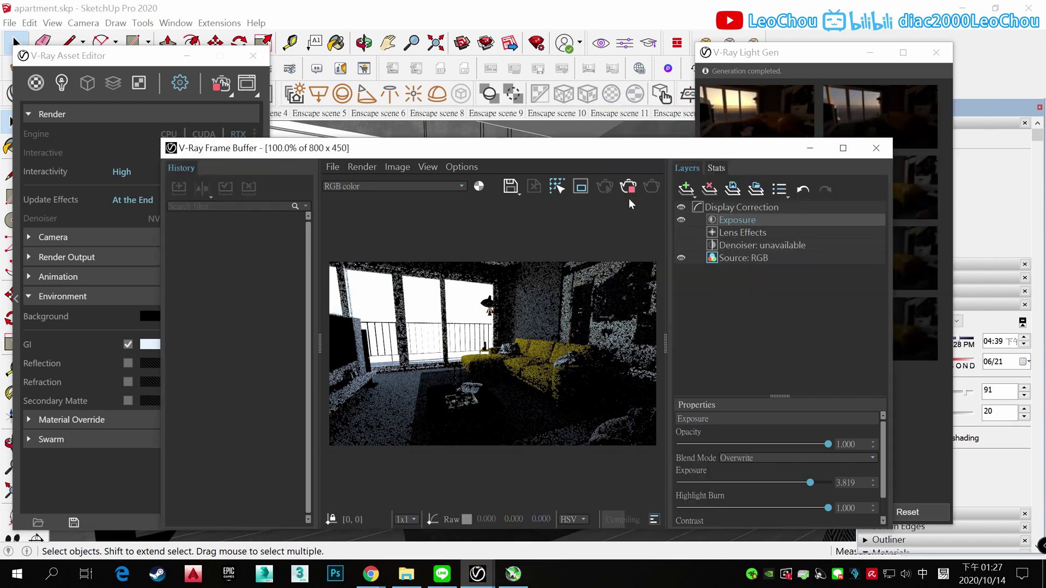
left_click_drag(615, 148, 729, 138)
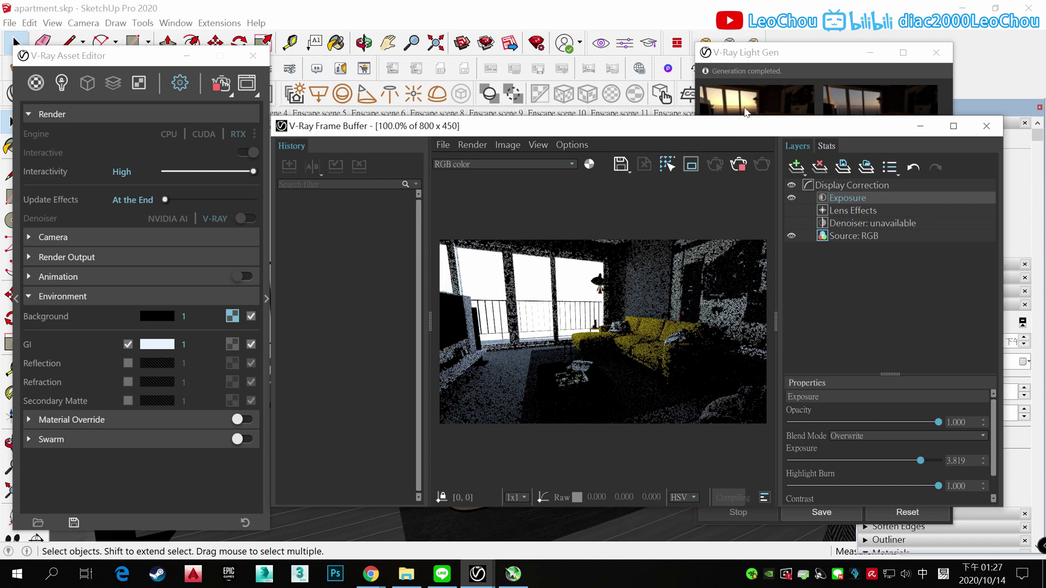
left_click(746, 112)
left_click_drag(770, 59, 804, 64)
left_click(714, 172)
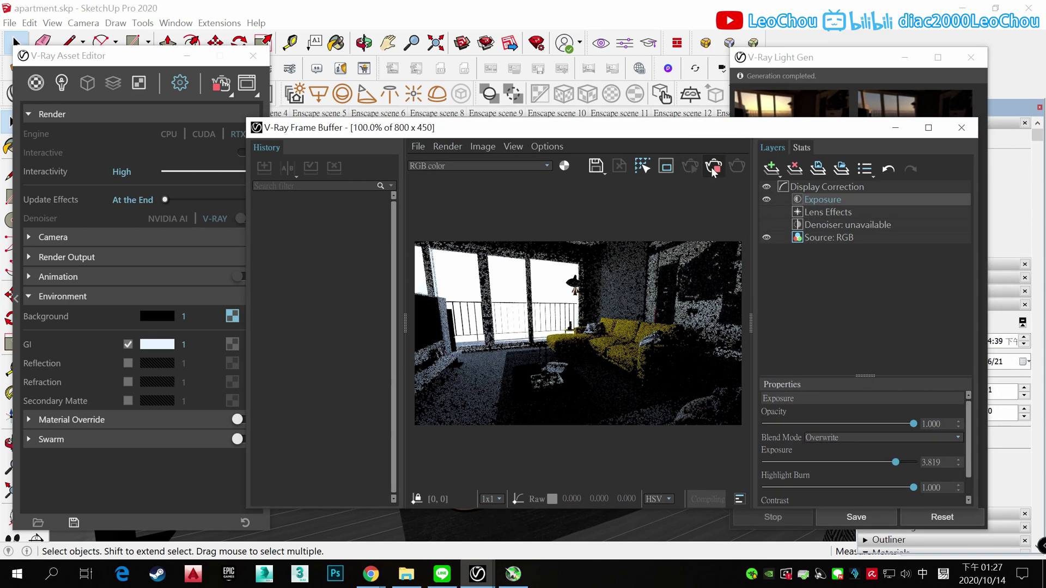
left_click(226, 92)
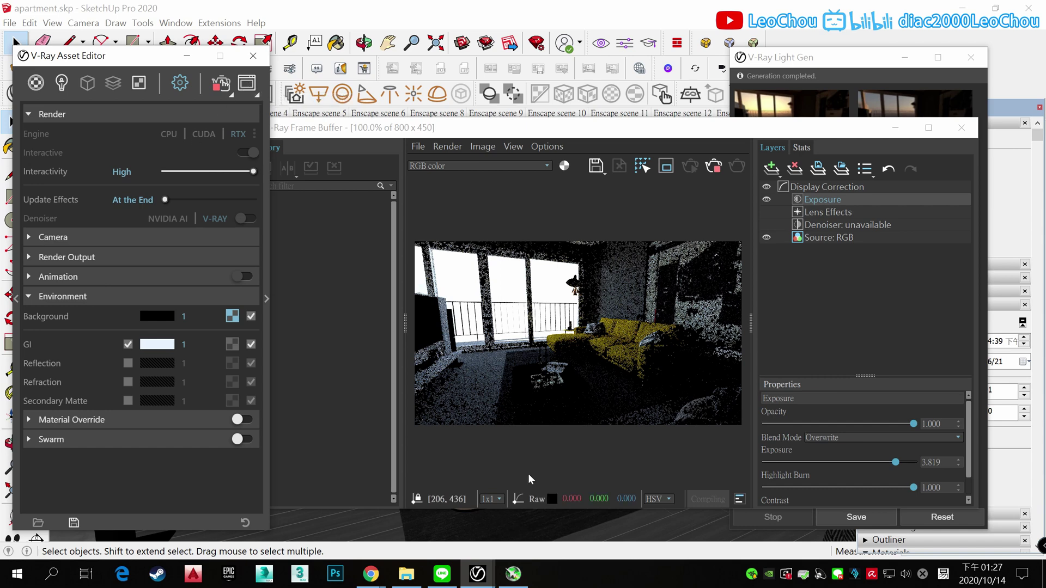
left_click(962, 127)
Step: Close the Light Gen and V-Ray windows and launch Task Manager
left_click(971, 57)
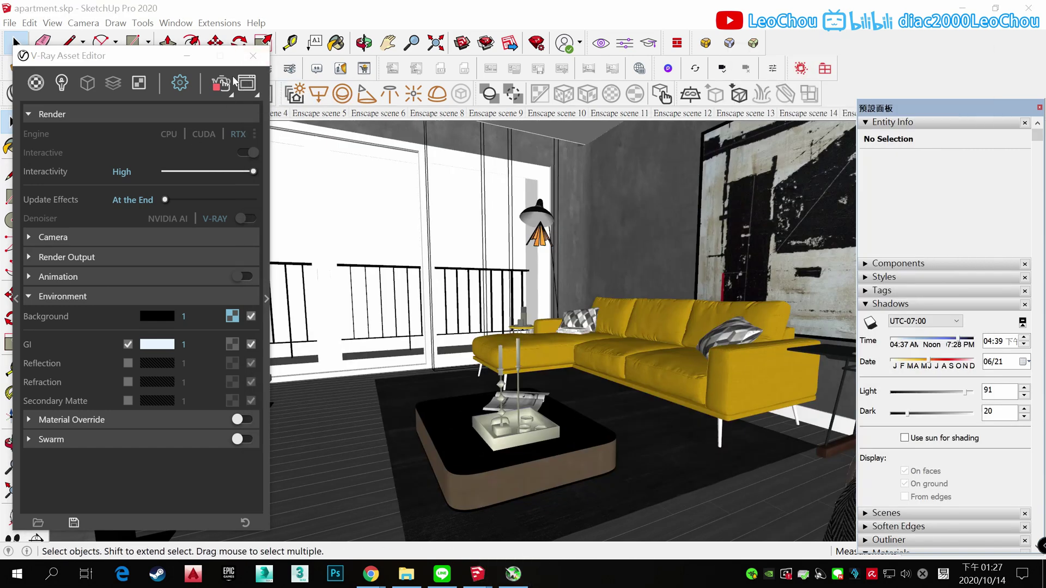
left_click(252, 55)
right_click(603, 578)
left_click(632, 512)
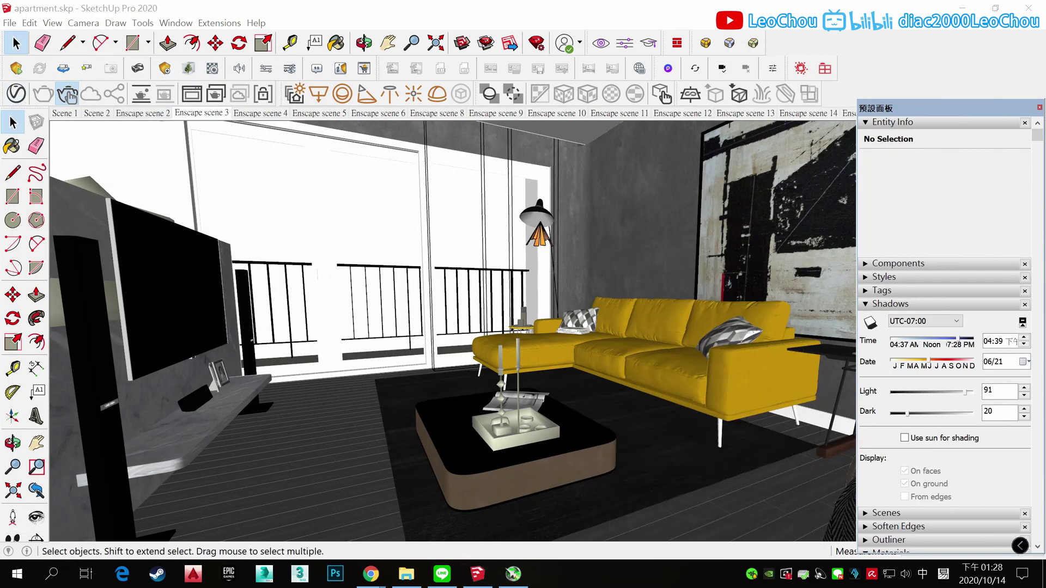
left_click(976, 34)
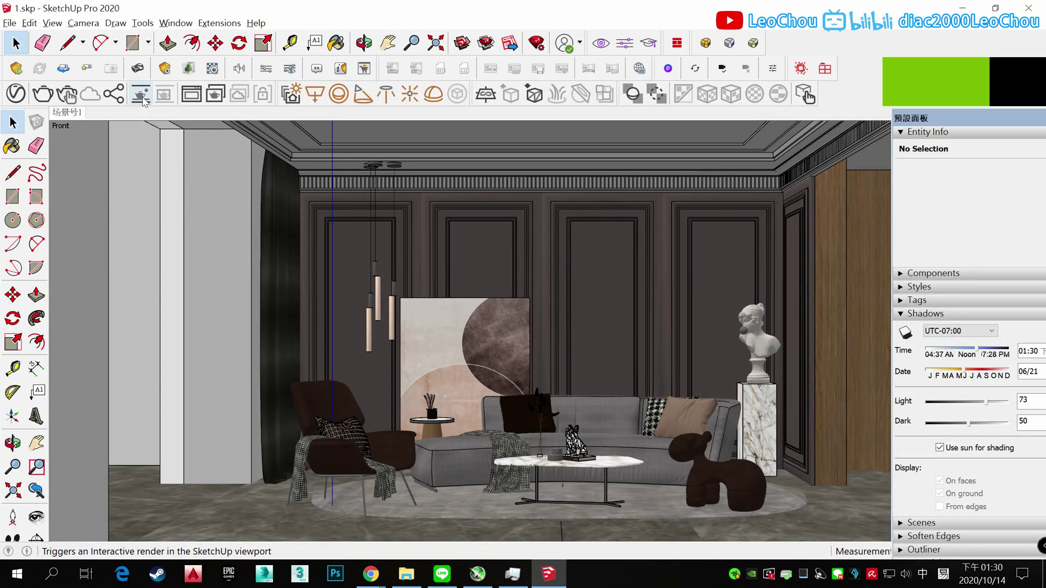
Step: Start a V-Ray render of 1.skp and move the Environment Sky shadow date to 04/21
left_click(50, 98)
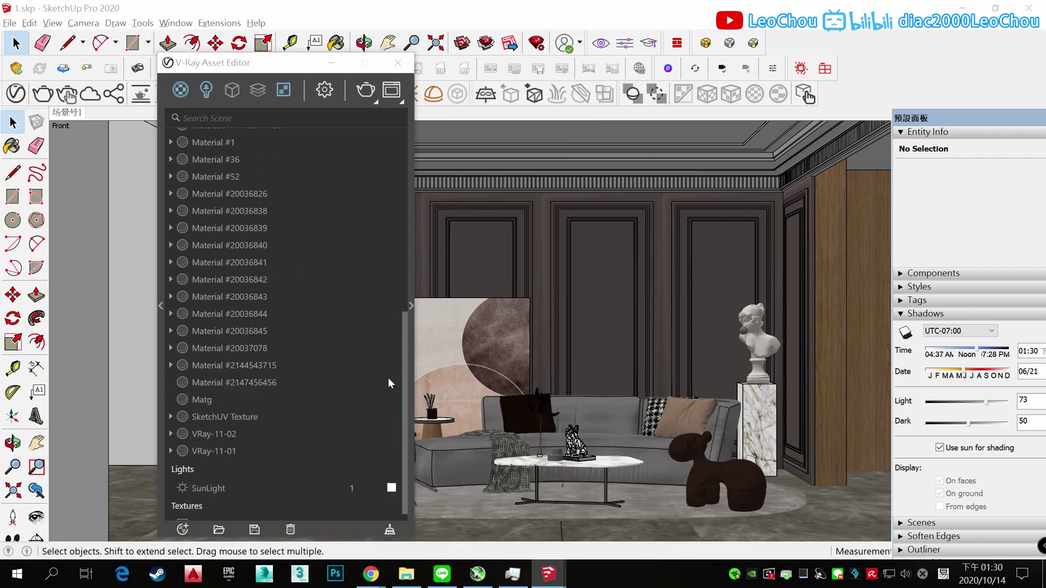
left_click(170, 512)
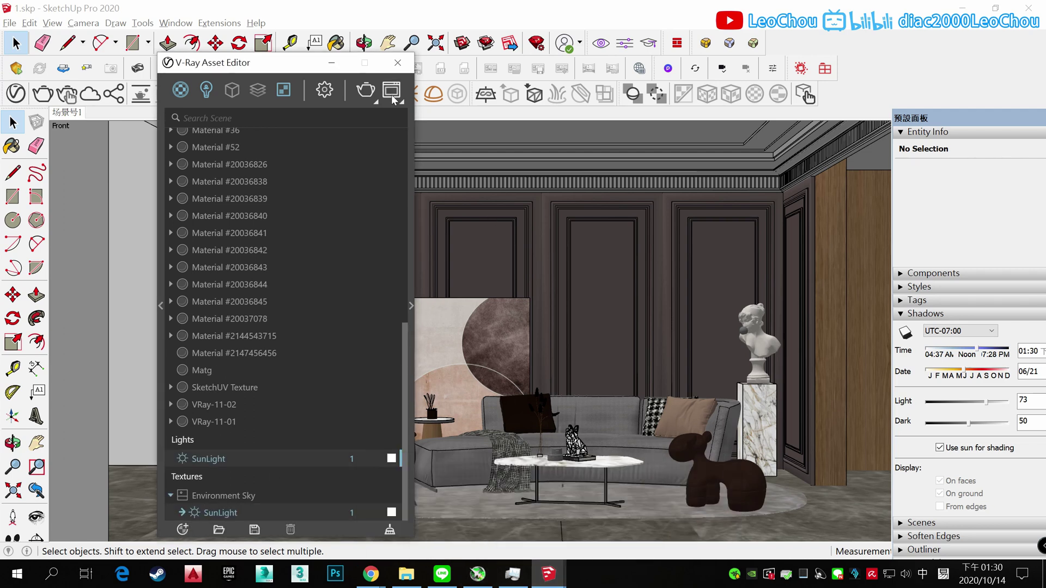
left_click_drag(264, 71, 286, 75)
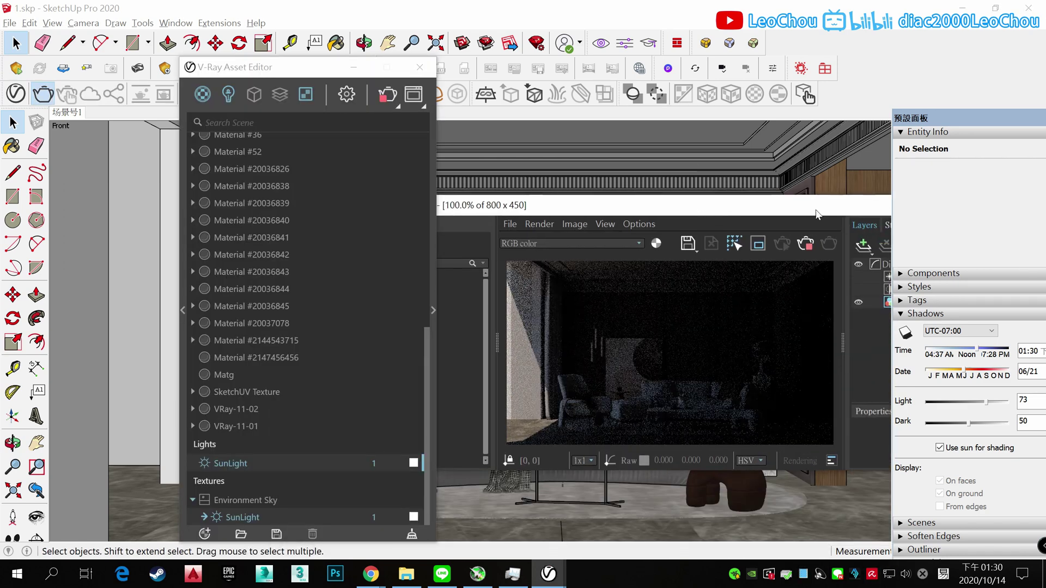
mouse_move(970, 375)
left_mouse_down()
mouse_move(951, 373)
mouse_move(981, 349)
left_mouse_up()
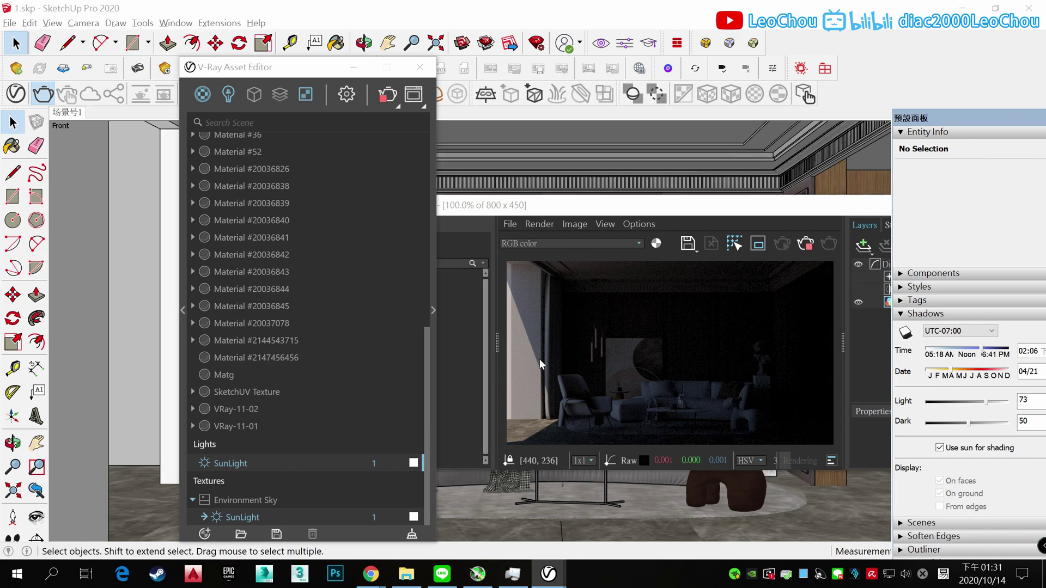
Step: Arrange the Asset Editor and render window side by side and restart the interactive render
left_click(494, 309)
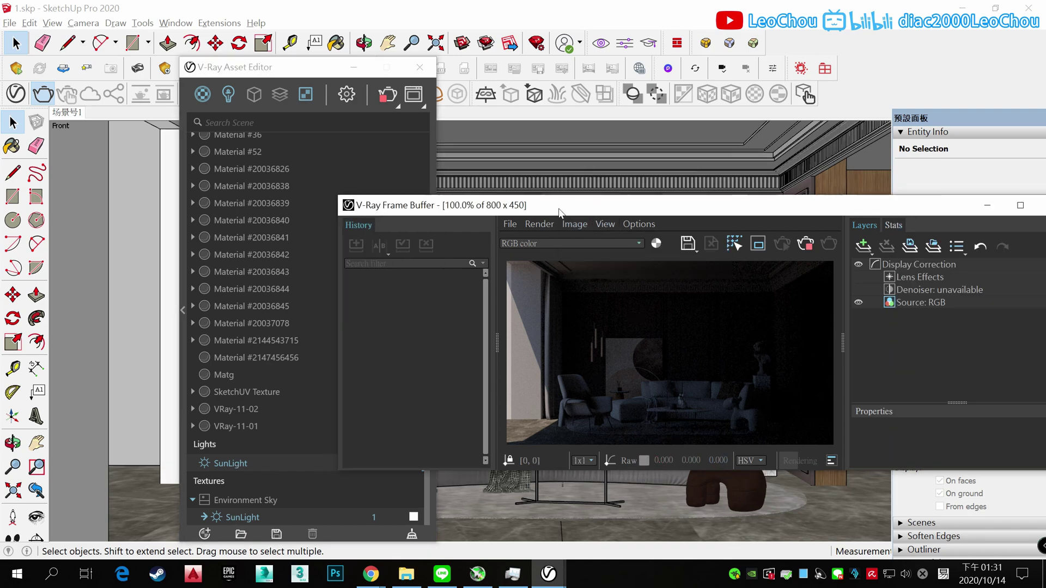
left_click_drag(277, 67, 128, 68)
left_click_drag(687, 220, 584, 218)
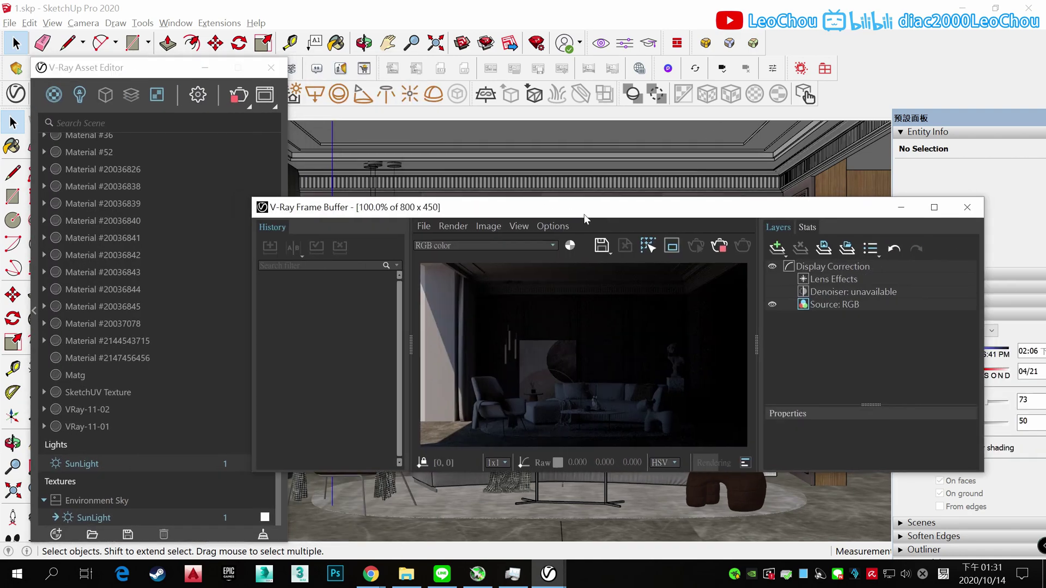
left_click(217, 465)
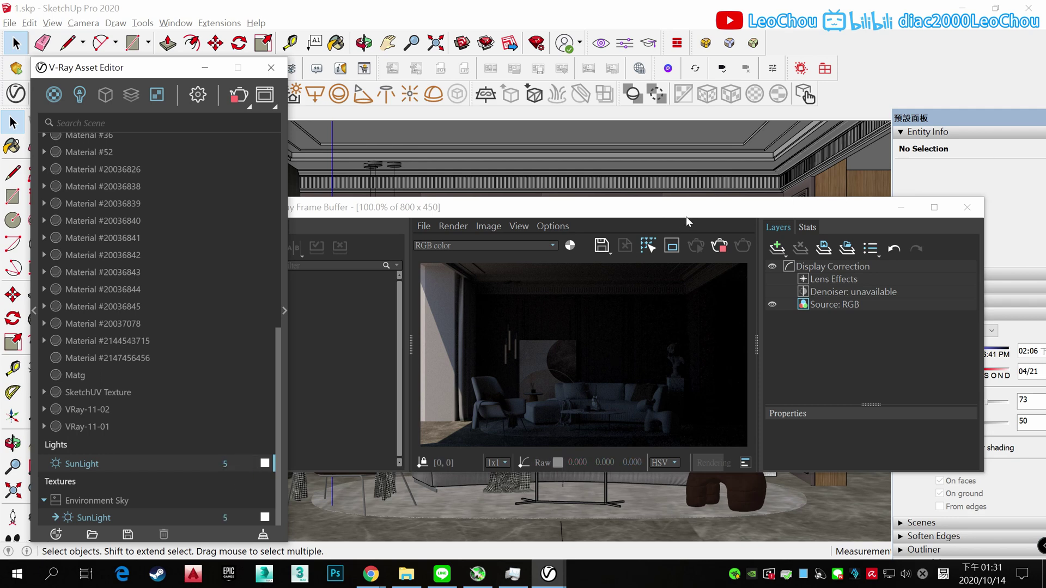
left_click_drag(685, 217, 624, 178)
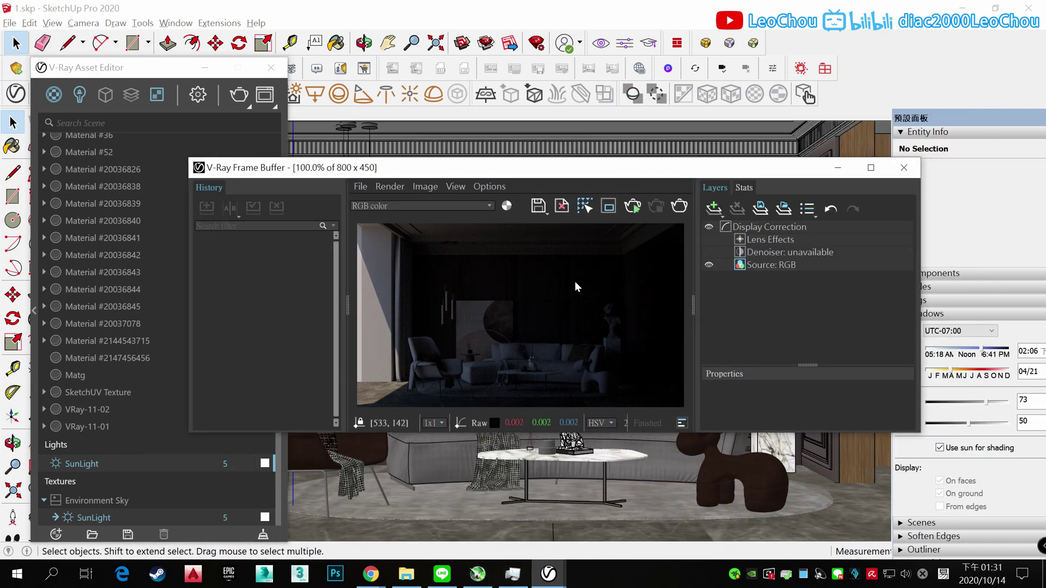
left_click(641, 206)
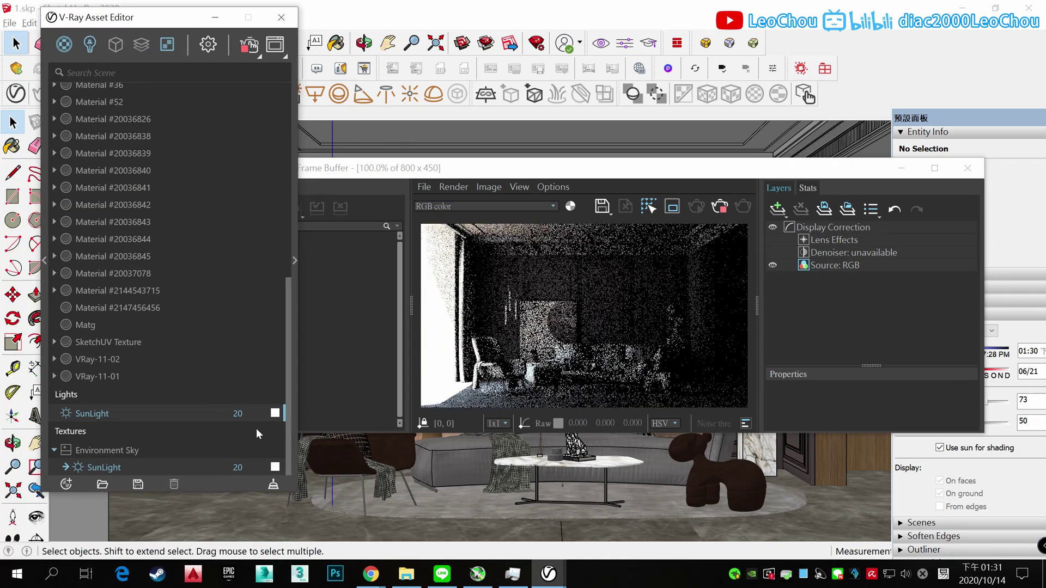
Step: Lower SunLight intensity to 3, set the sun to 04:11 on 04/16 (Light 82, Dark 66), filter to Lights
left_click_drag(237, 413, 301, 405)
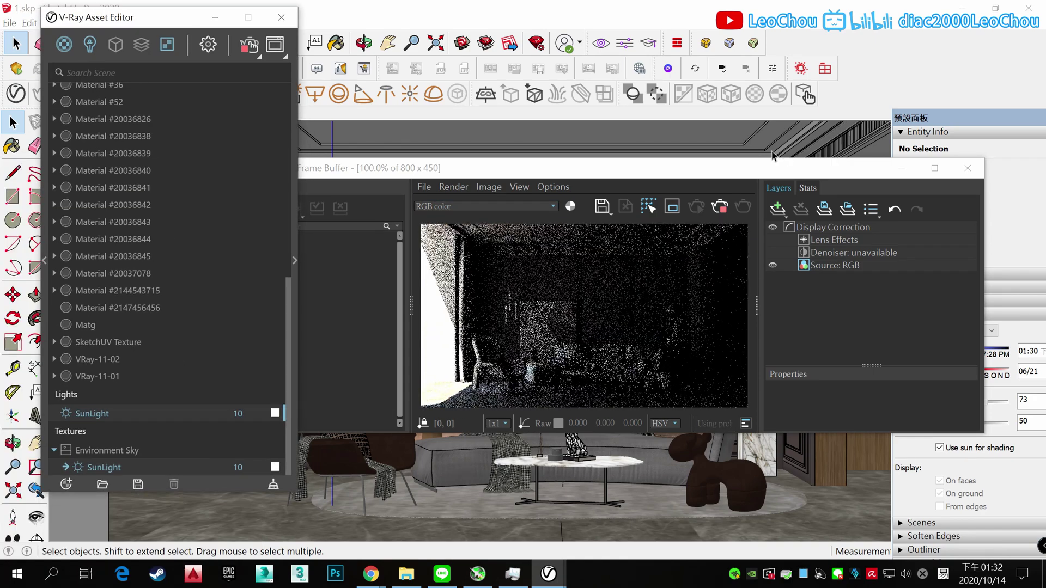
left_click_drag(975, 349, 991, 356)
left_click_drag(238, 413, 261, 413)
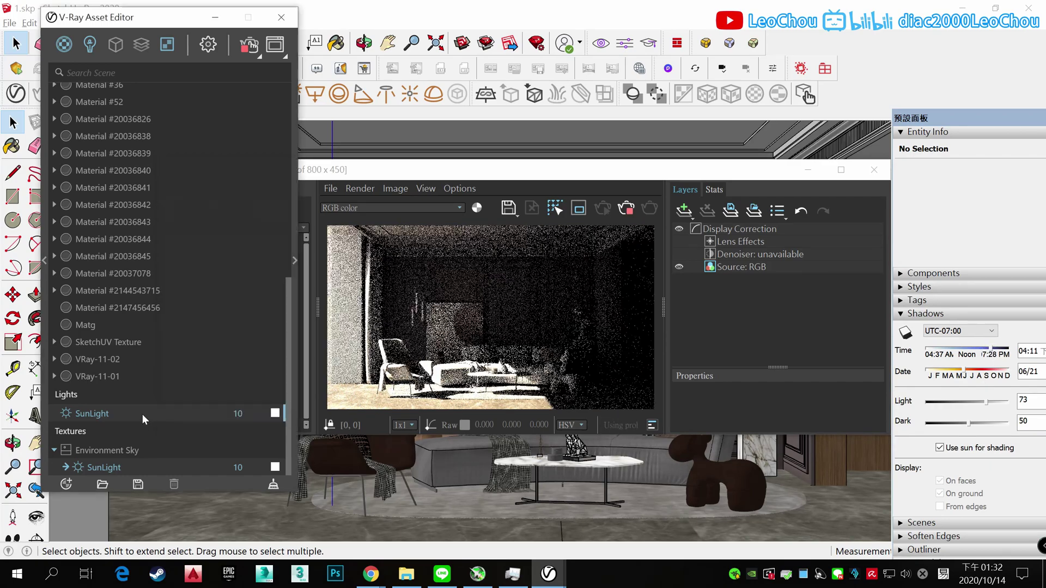
left_click_drag(988, 401, 994, 402)
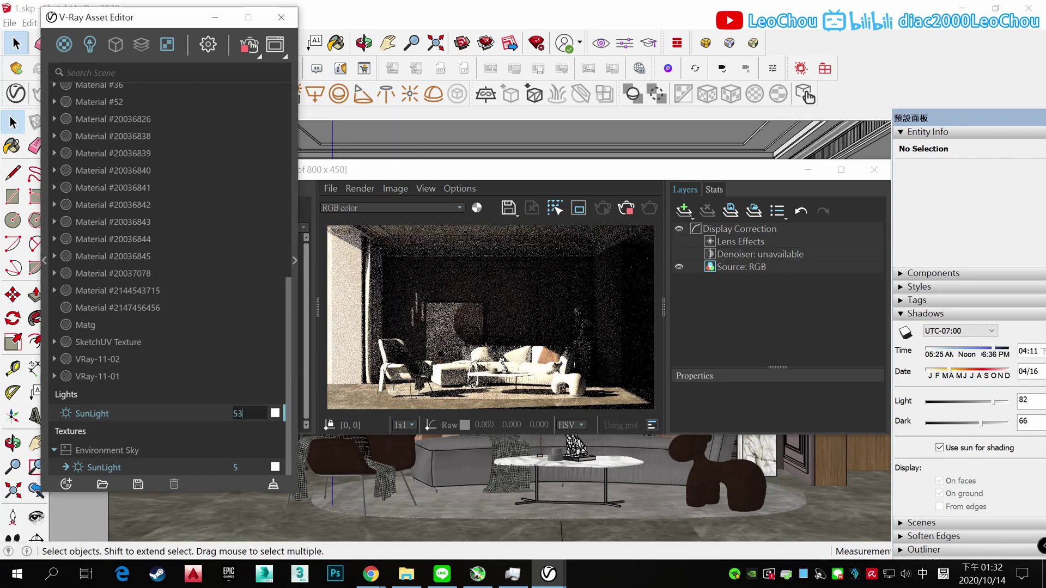
left_click_drag(237, 413, 156, 401)
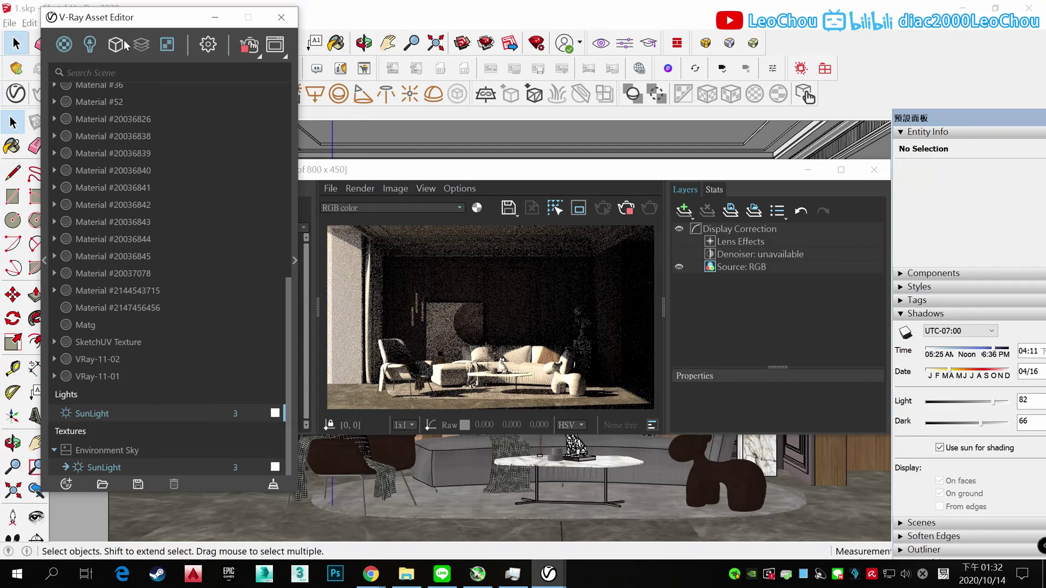
left_click(87, 46)
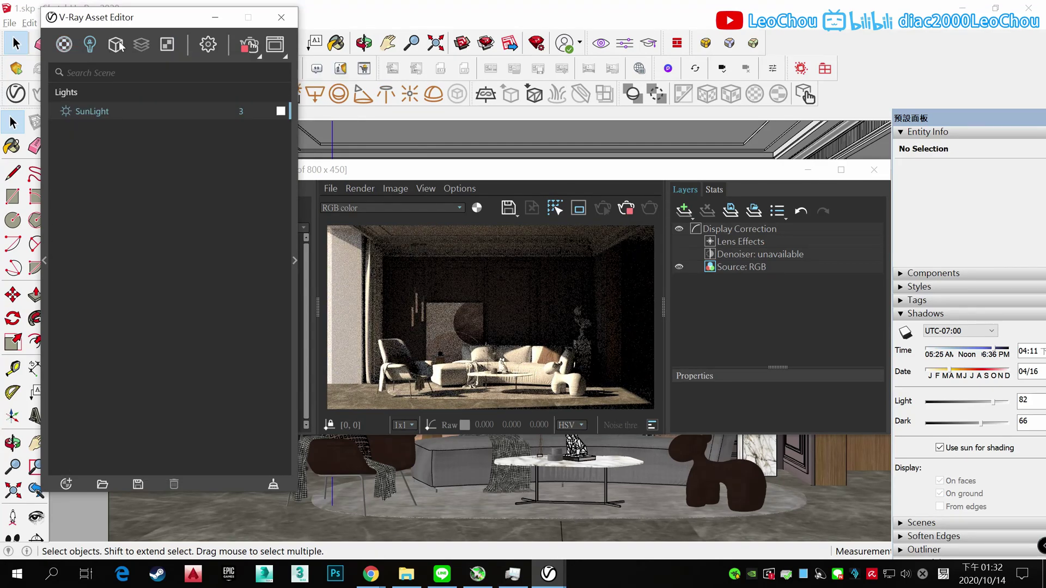
left_click_drag(166, 17, 122, 170)
left_click_drag(490, 175, 472, 267)
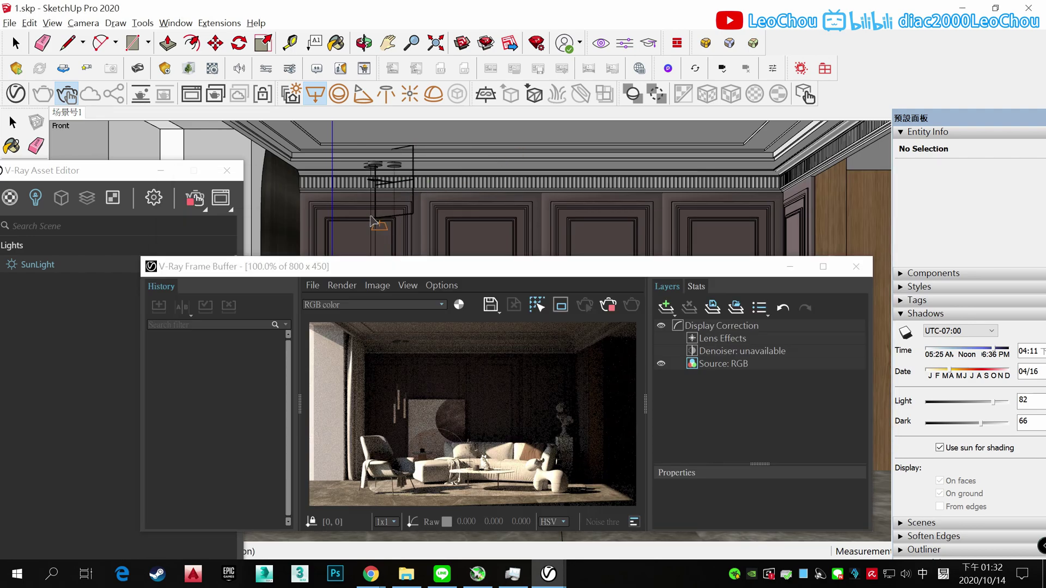
Step: Draw a V-Ray Rectangle Light, rotate it to face down, and move it to the ceiling
left_click_drag(109, 170, 166, 363)
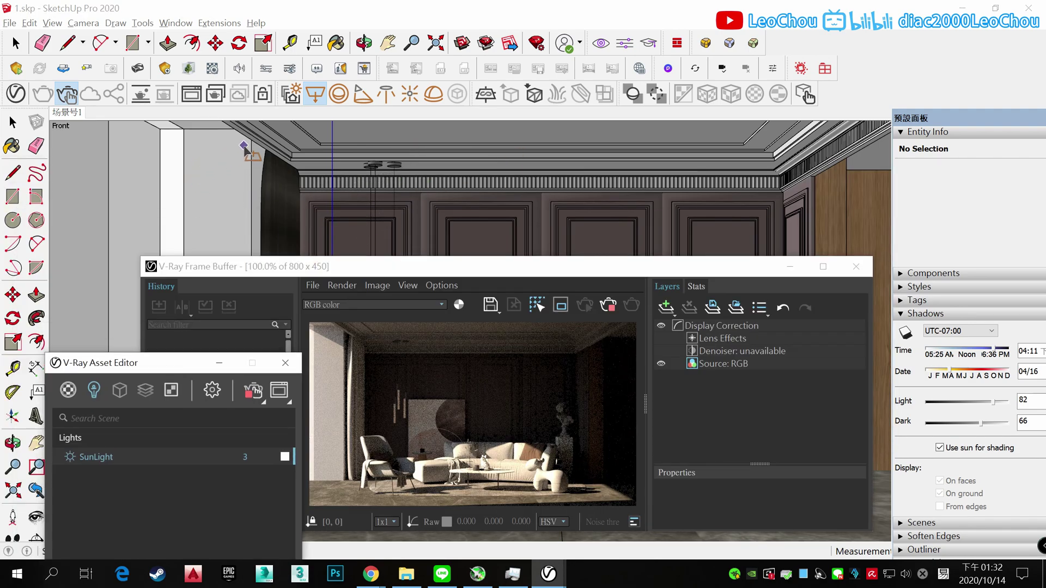
left_click_drag(193, 248, 244, 144)
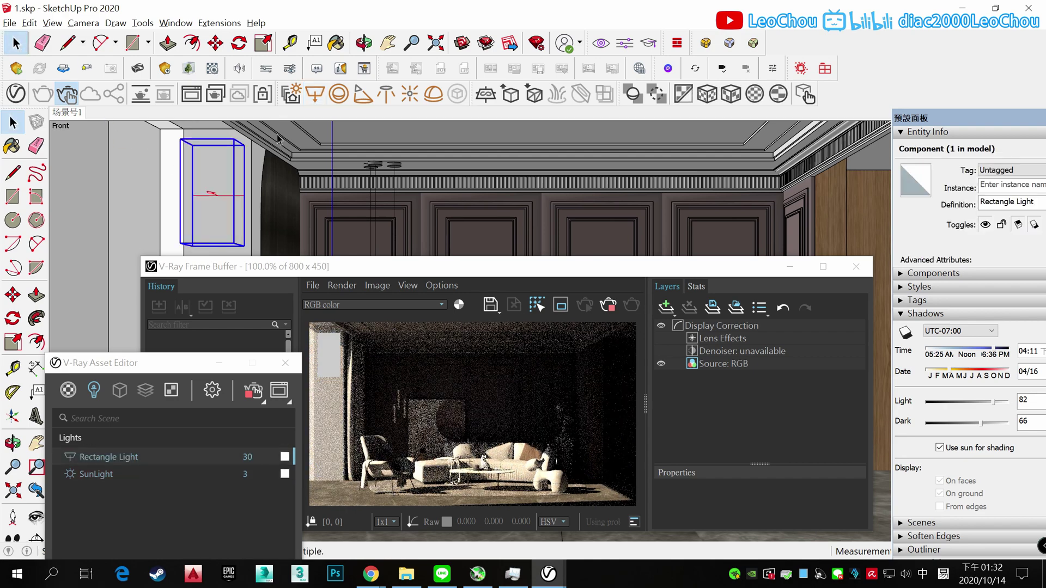
key("q")
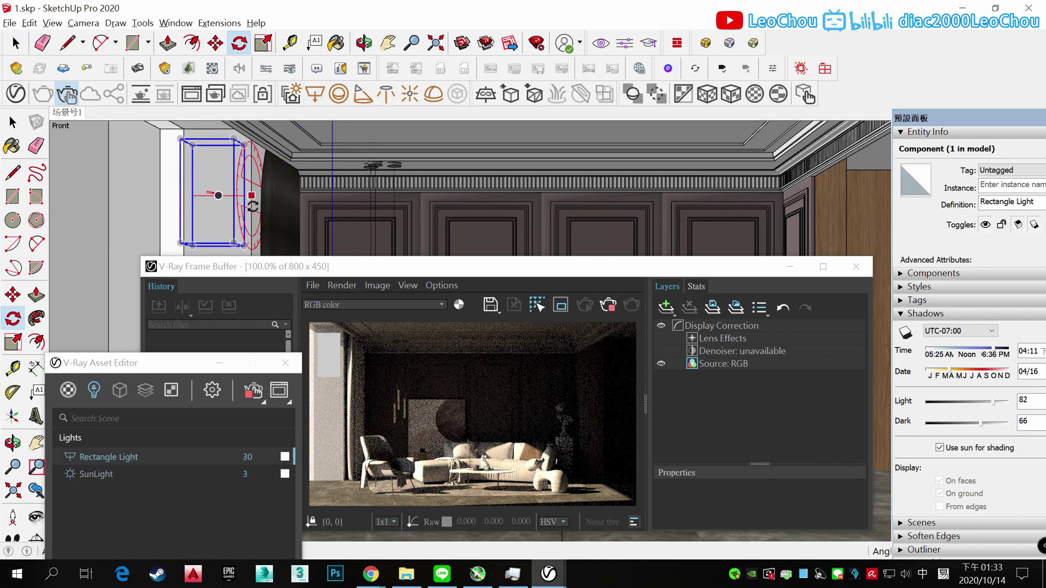
left_click(235, 189)
key("m")
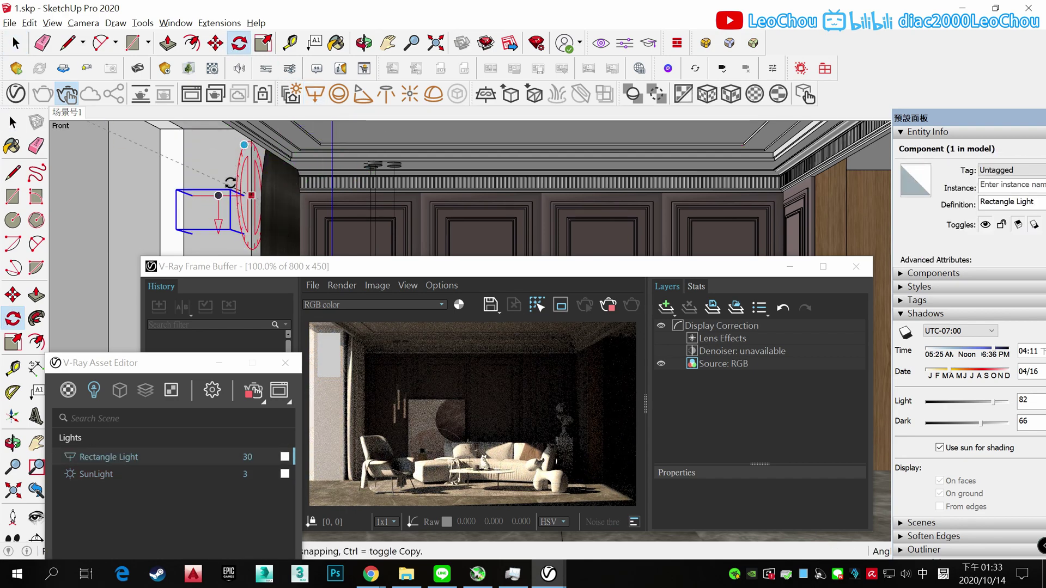
left_click_drag(249, 195, 467, 134)
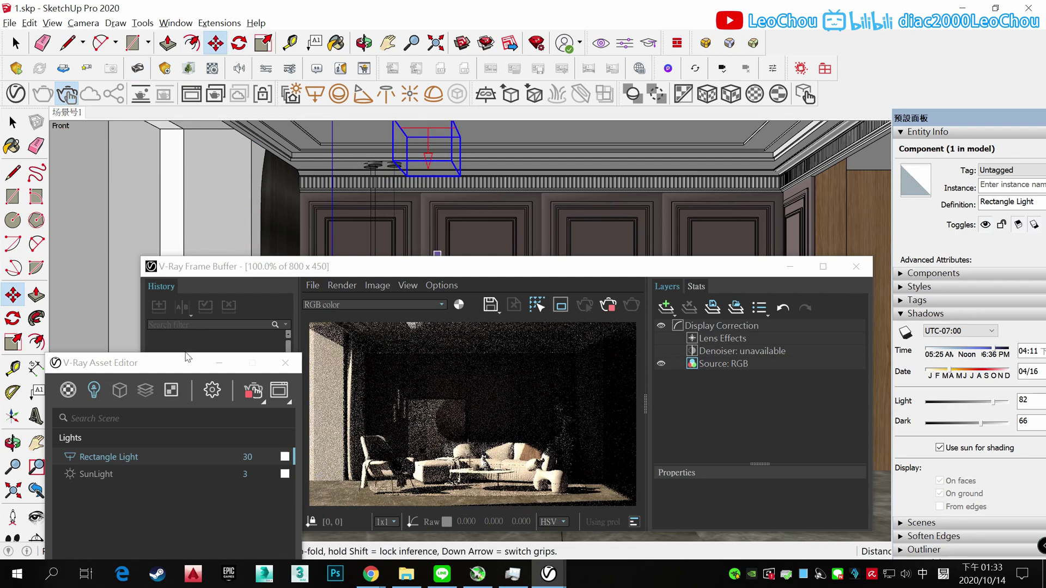
left_click_drag(158, 363, 165, 183)
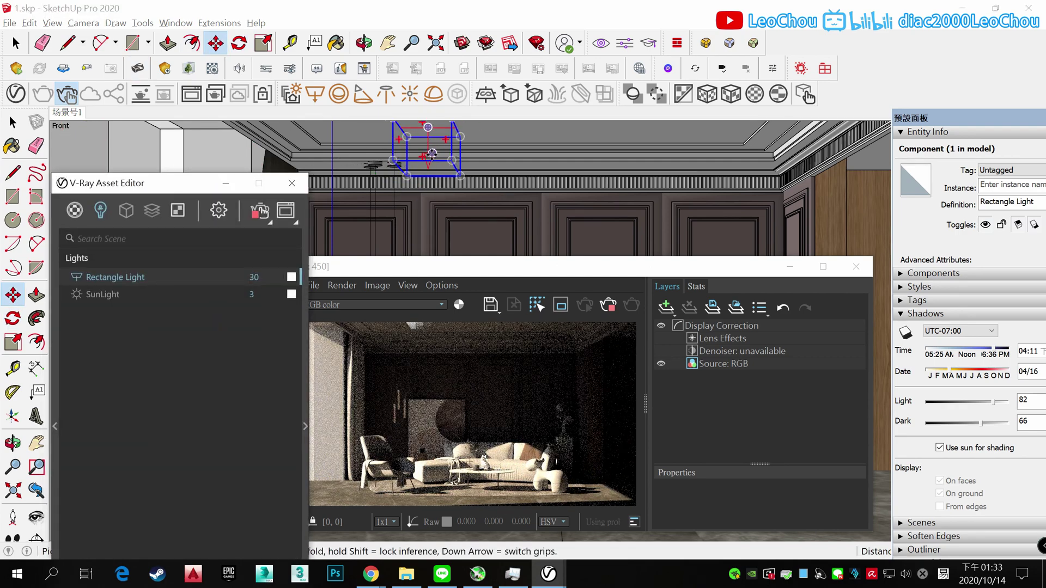
scroll(432, 154, "up", 3)
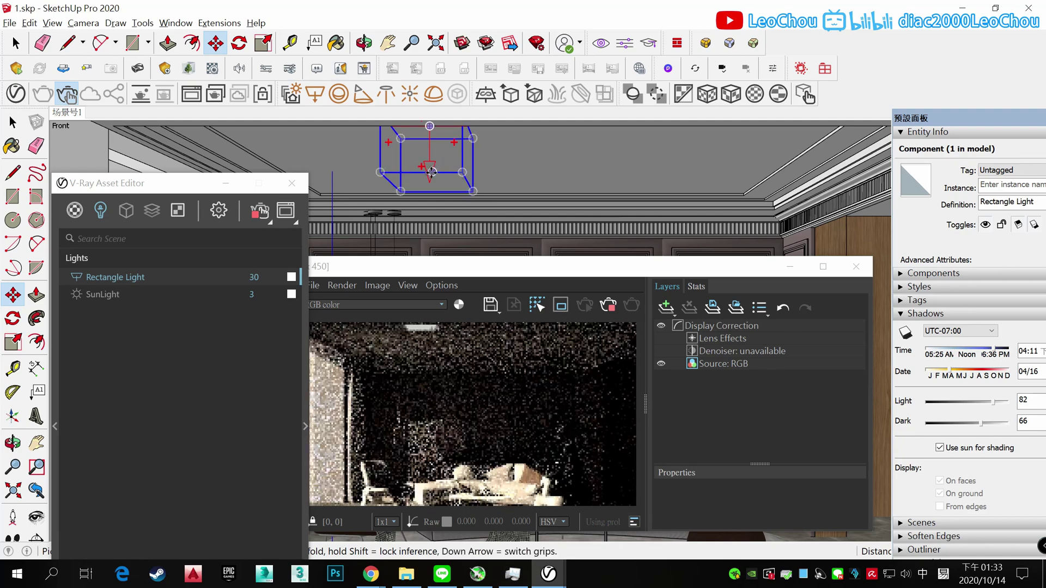
Step: Scale the Rectangle Light to stretch across the ceiling
key("s")
left_click(479, 179)
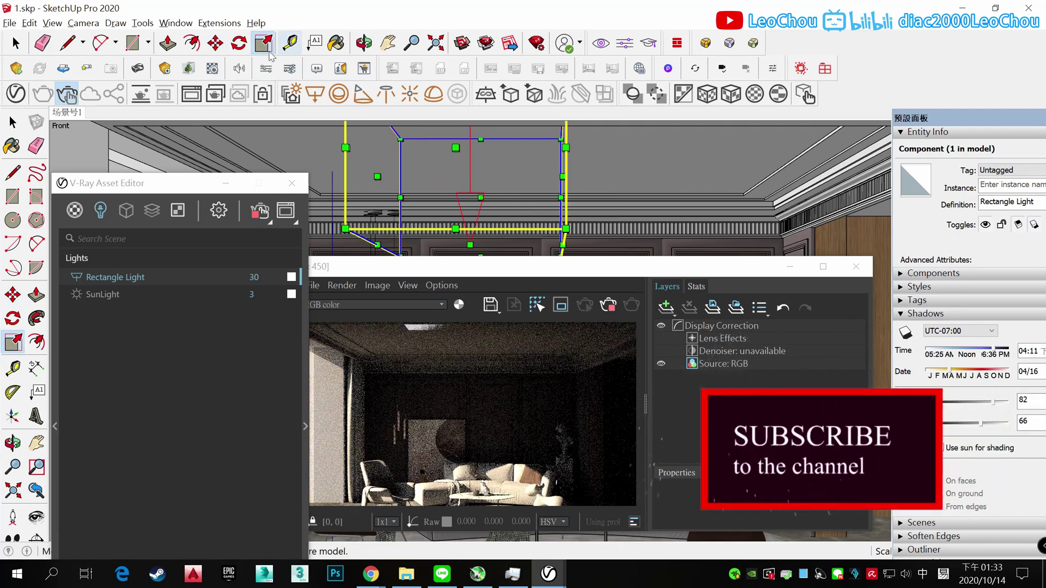
key("m")
right_click(126, 278)
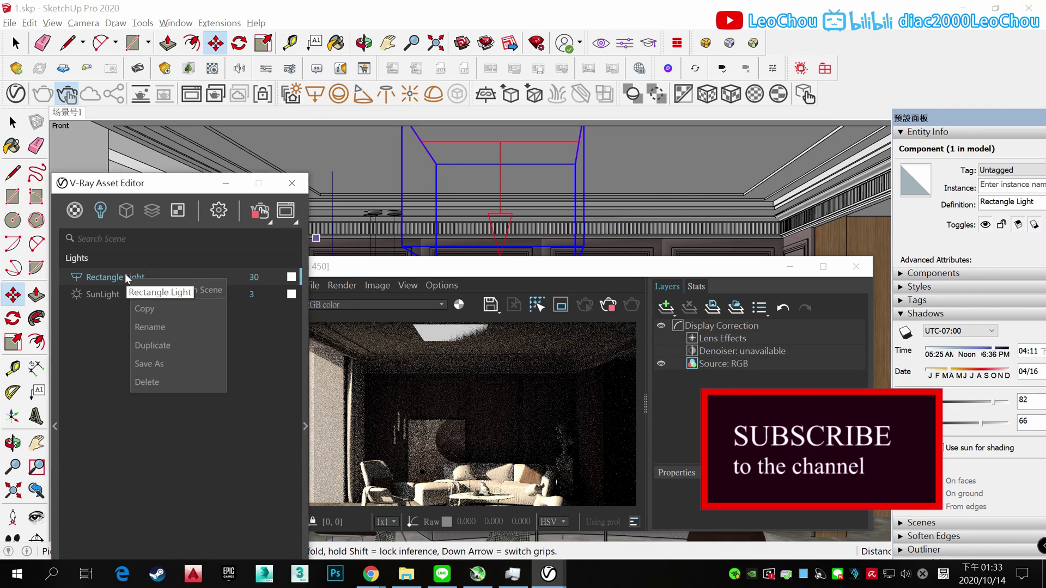
left_click(163, 290)
key("s")
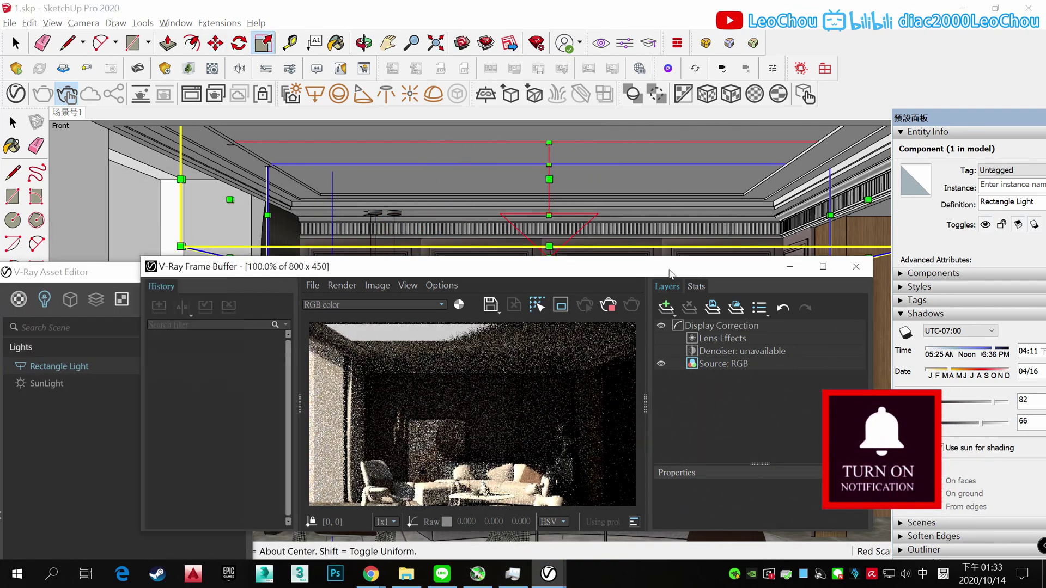
left_click_drag(670, 272, 659, 188)
key("m")
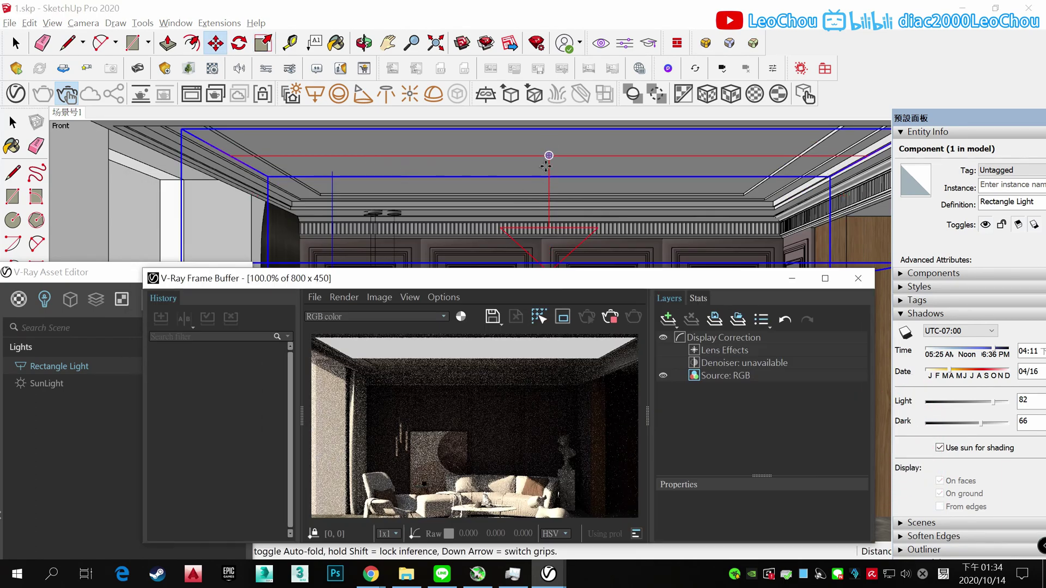
Step: Check the Rectangle Light's entity info and return to the saved scene view
left_click(16, 43)
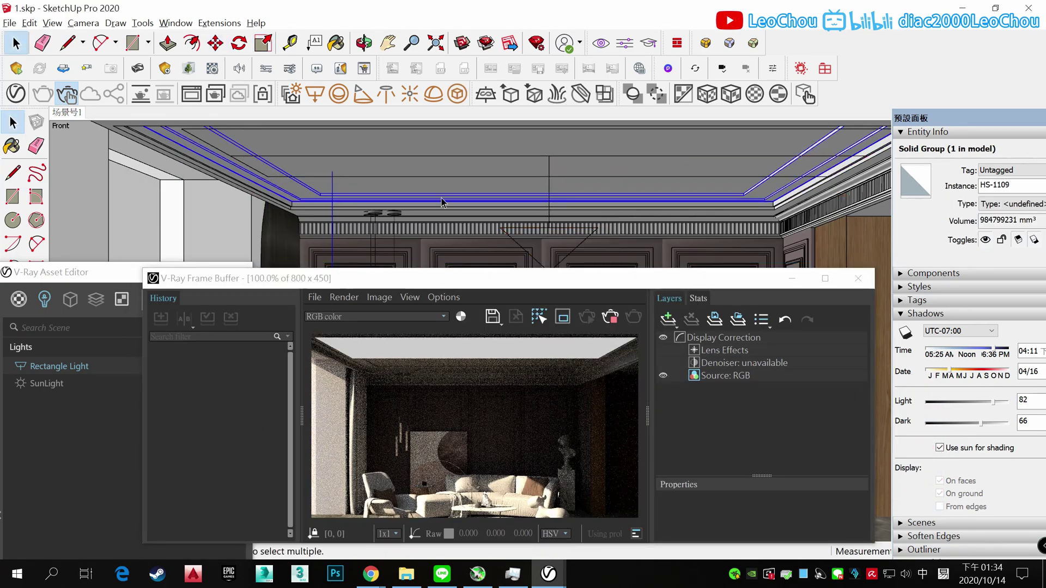
left_click(549, 203)
right_click(549, 202)
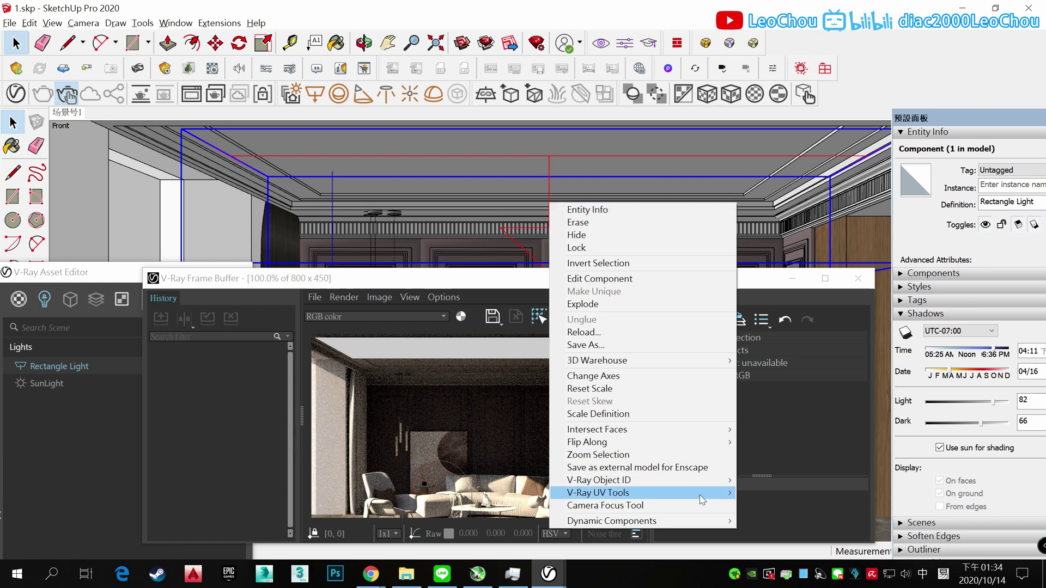
left_click(652, 210)
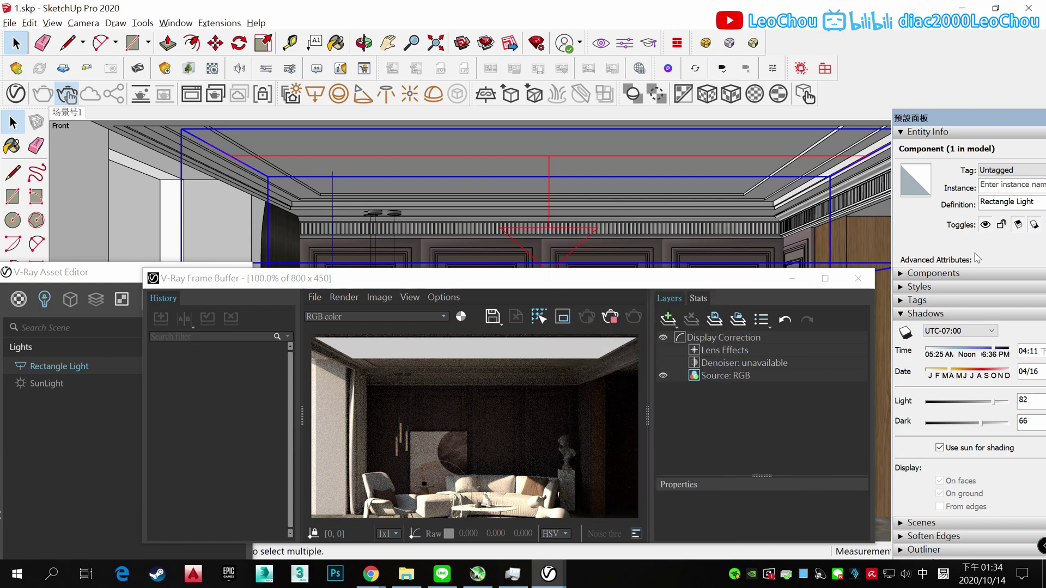
left_click(88, 287)
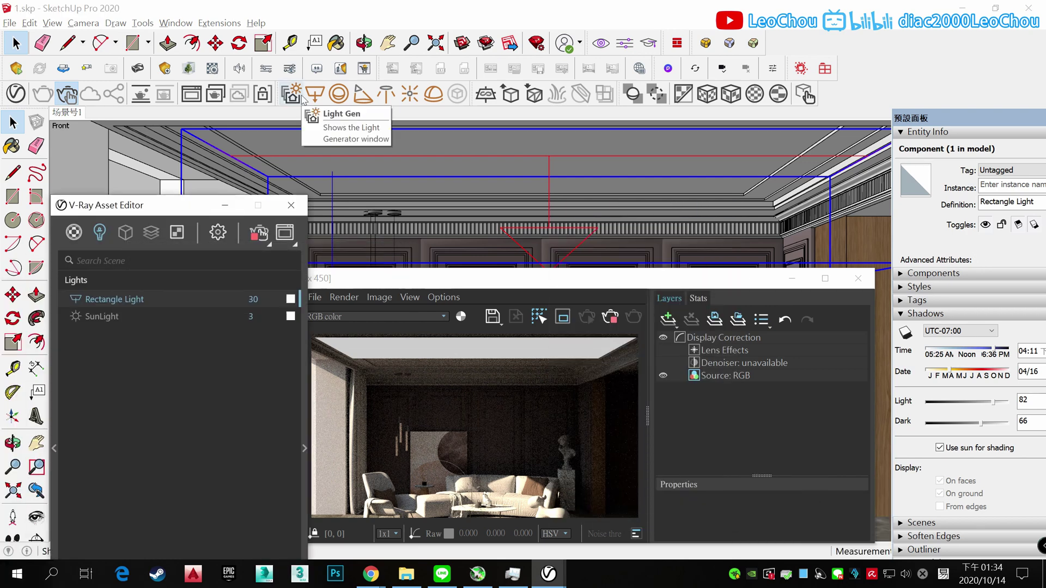
left_click(67, 113)
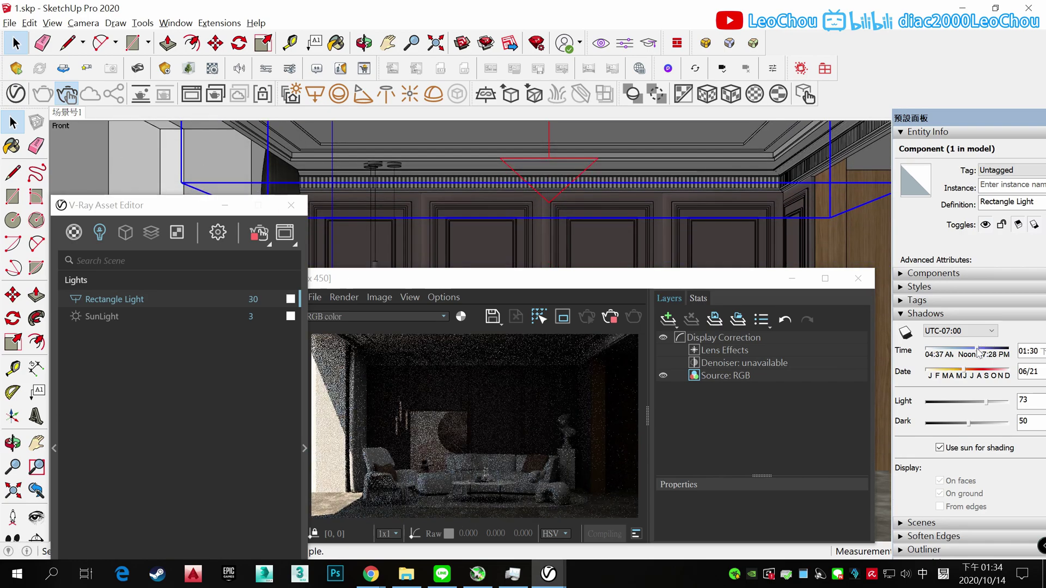
Step: Set the sun to 04:30 on 08/09 and save it into the scene
left_click(978, 376)
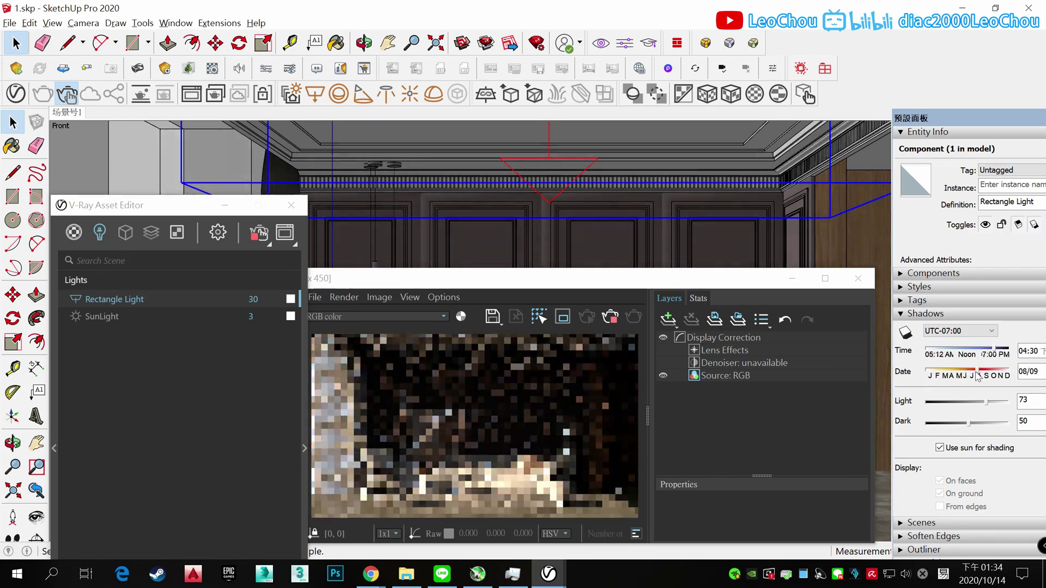
right_click(67, 112)
left_click(116, 158)
Step: Add an Exposure correction layer to the render at 1.538
left_click(669, 320)
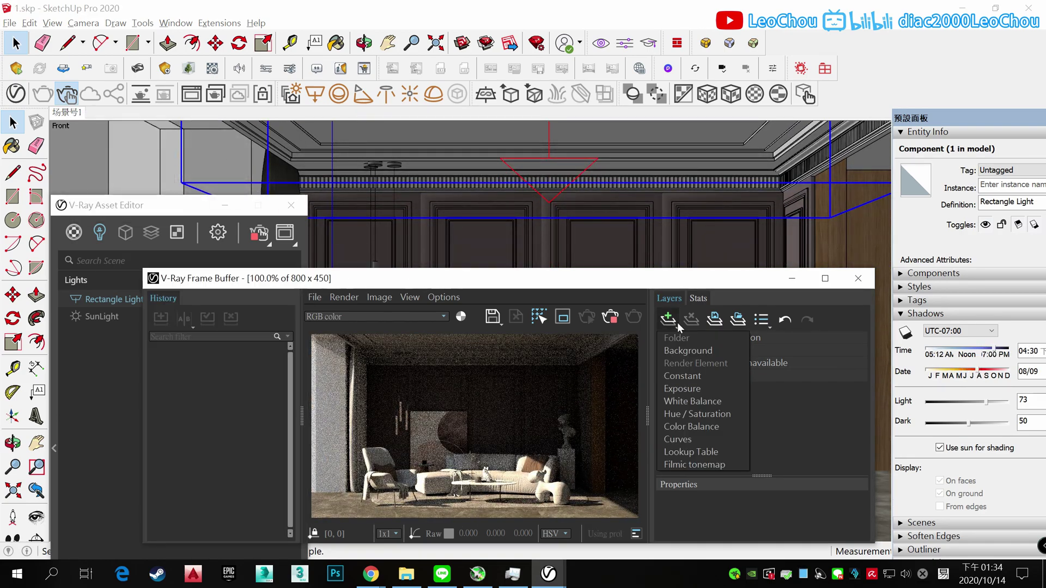
left_click(735, 389)
scroll(783, 410, "down", 1)
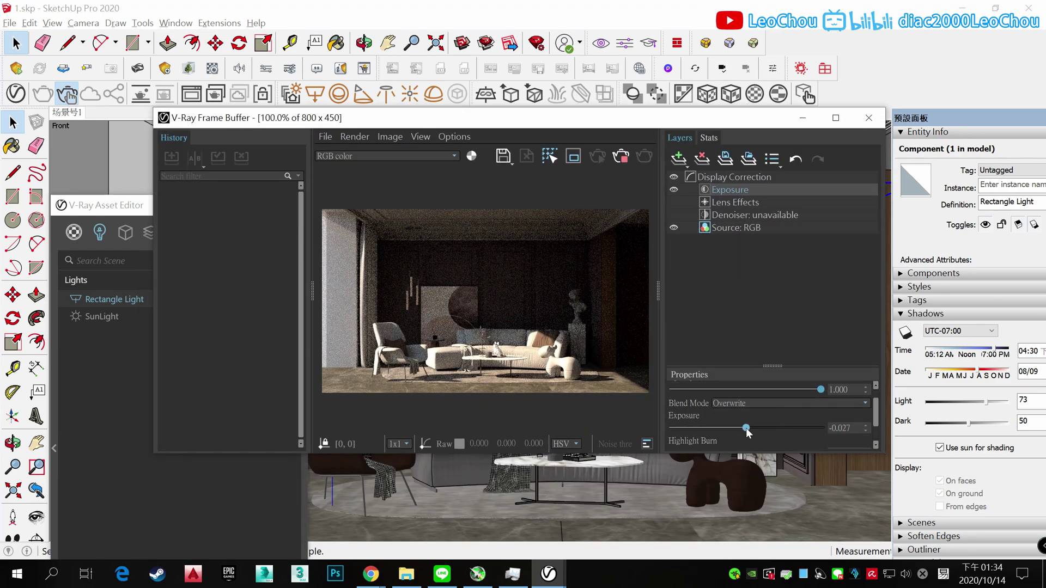
left_click_drag(746, 428, 770, 427)
Step: Set SunLight intensity to 1 and Rectangle Light intensity to 20, then show the render settings
left_click(102, 316)
double_click(250, 316)
type("1")
key("Return")
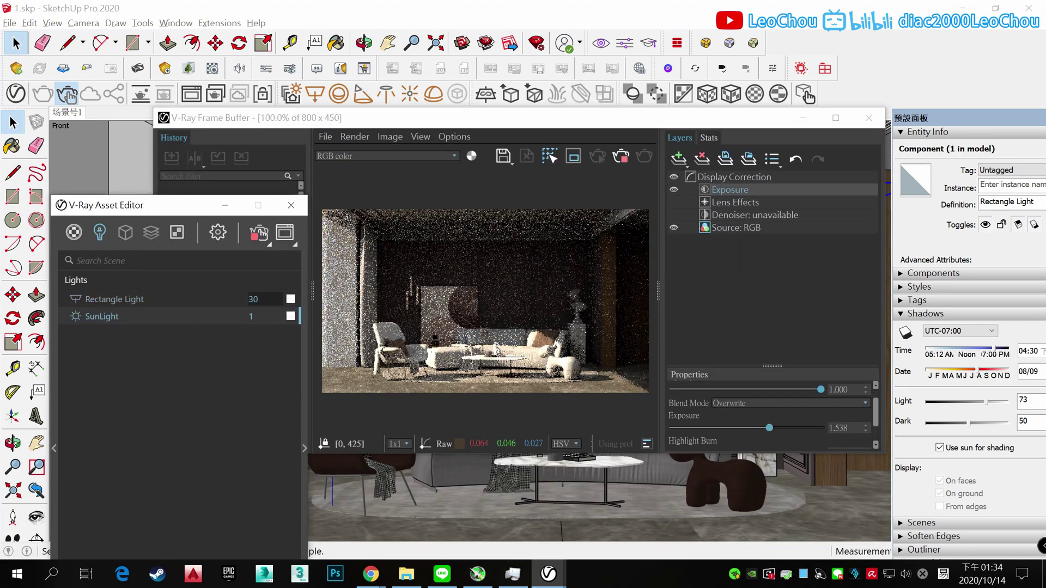
double_click(253, 300)
type("100")
key("Return")
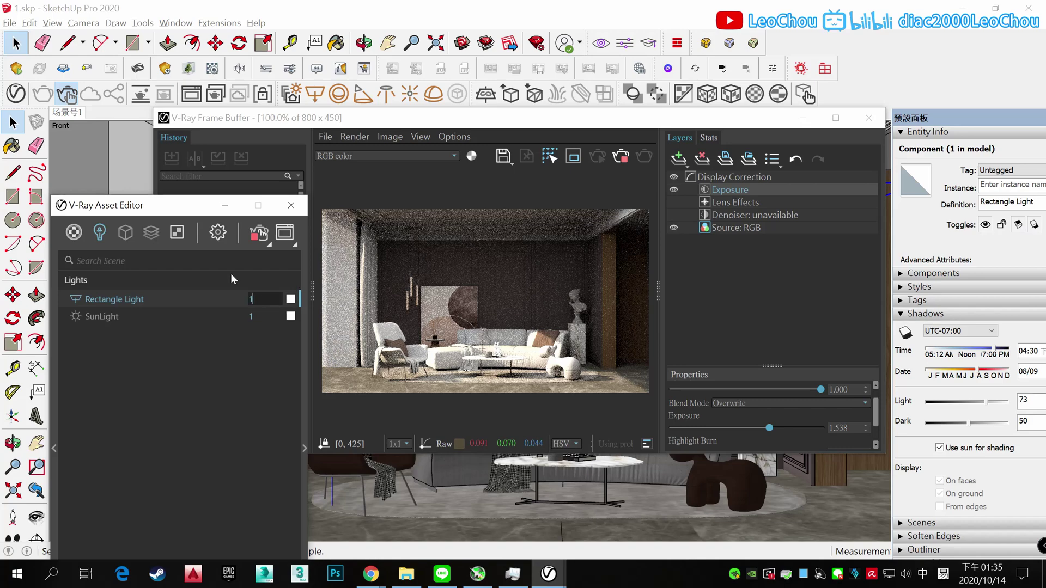
double_click(253, 299)
type("20")
key("Return")
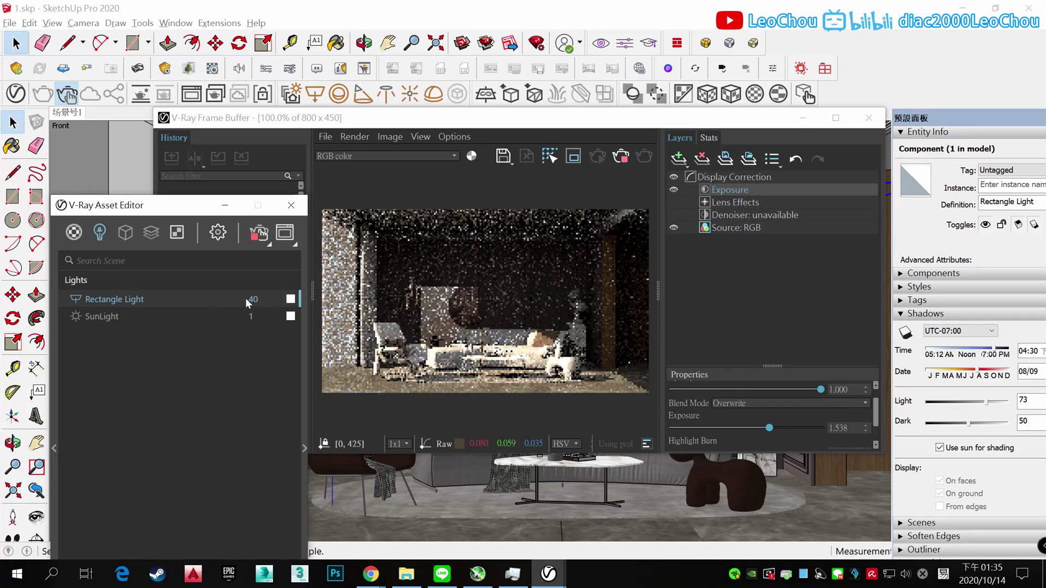
left_click_drag(146, 205, 130, 110)
left_click(200, 139)
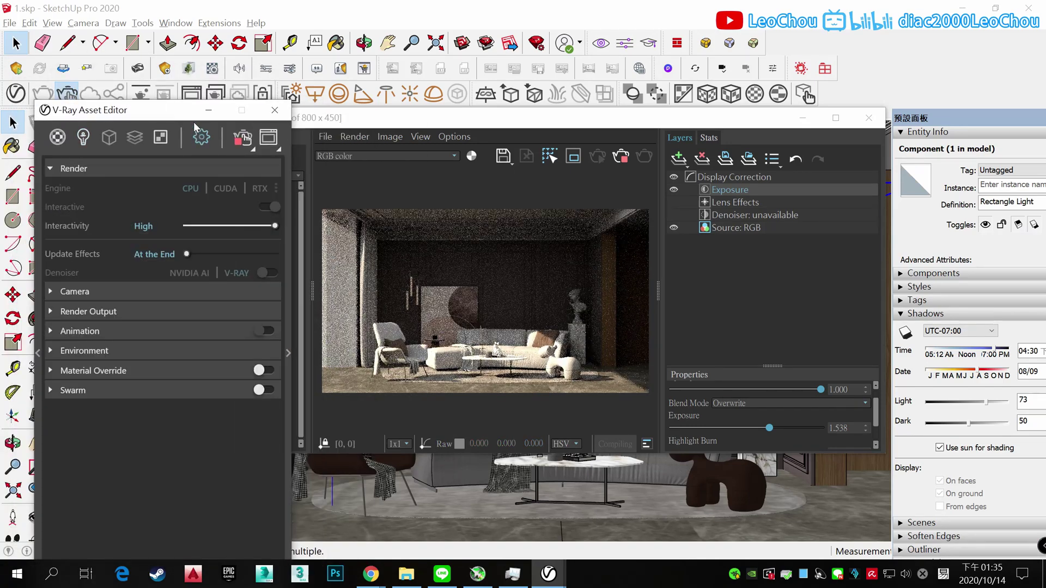
Step: Set the environment background colour to white
left_click(142, 351)
left_click(179, 371)
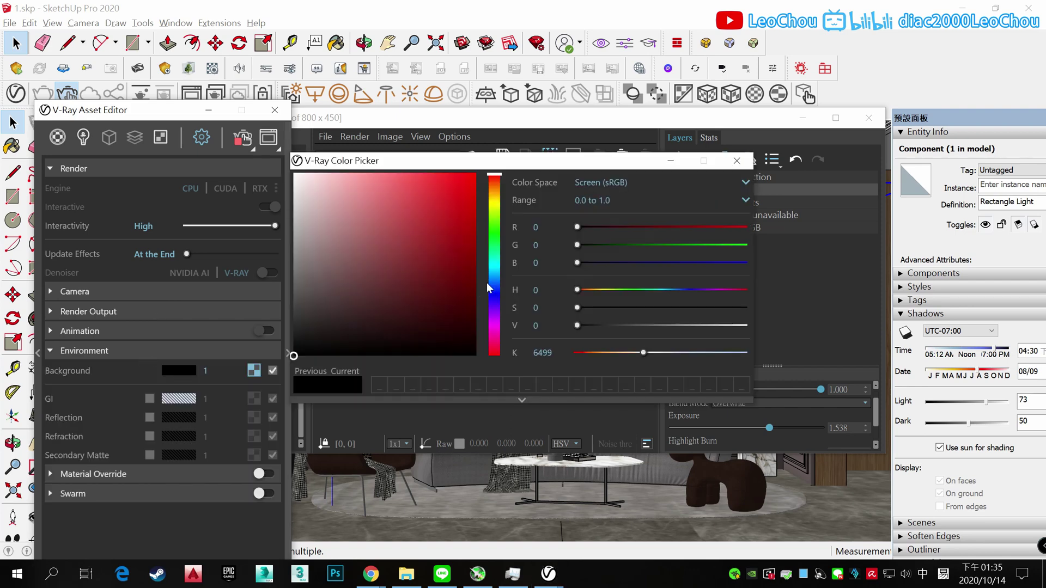
left_click_drag(545, 161, 599, 160)
left_click(792, 160)
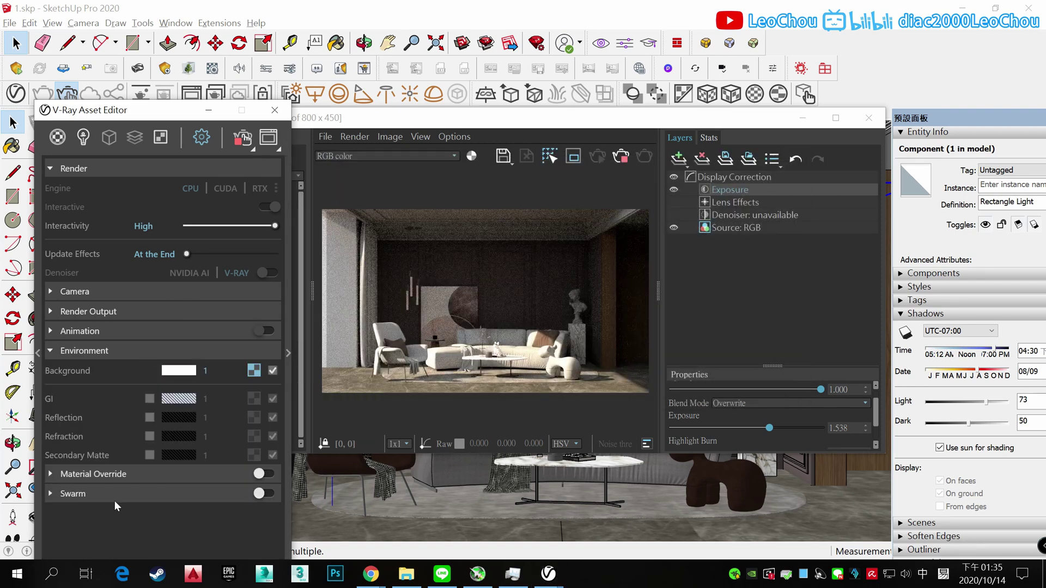
Step: Add a Global Illumination render element
left_click(79, 312)
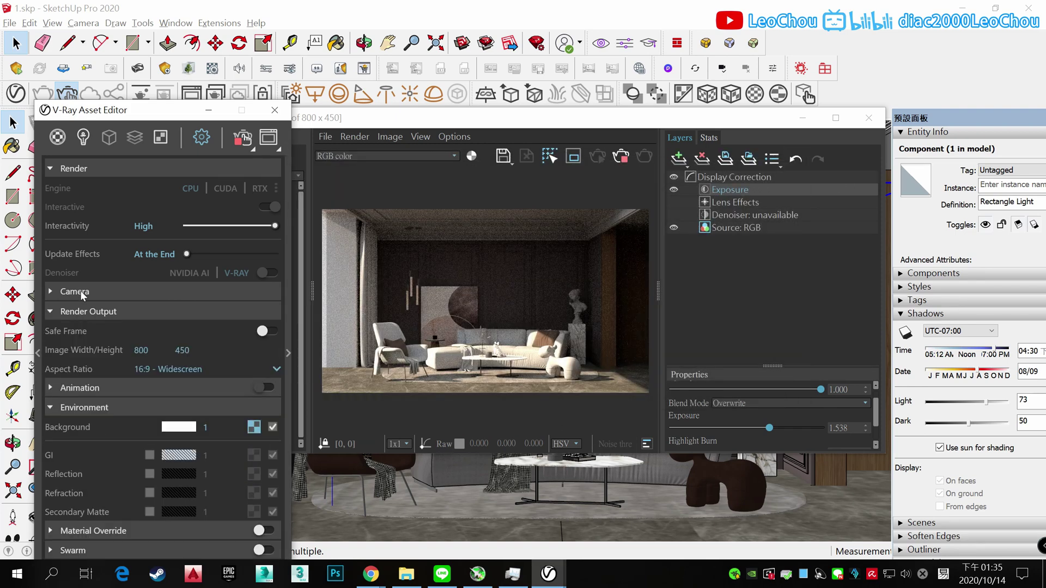
left_click(80, 290)
left_click(162, 140)
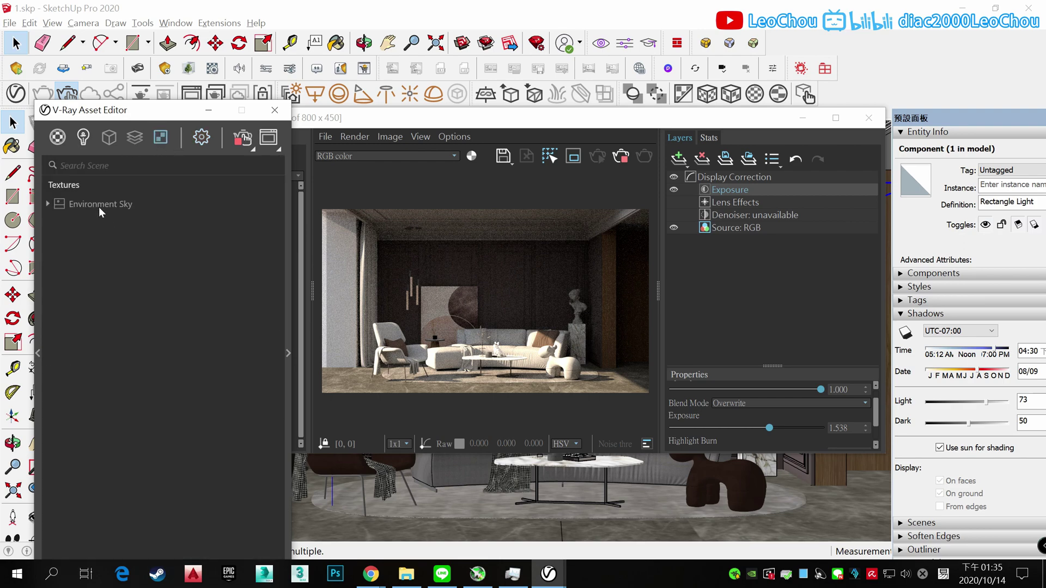
left_click(134, 139)
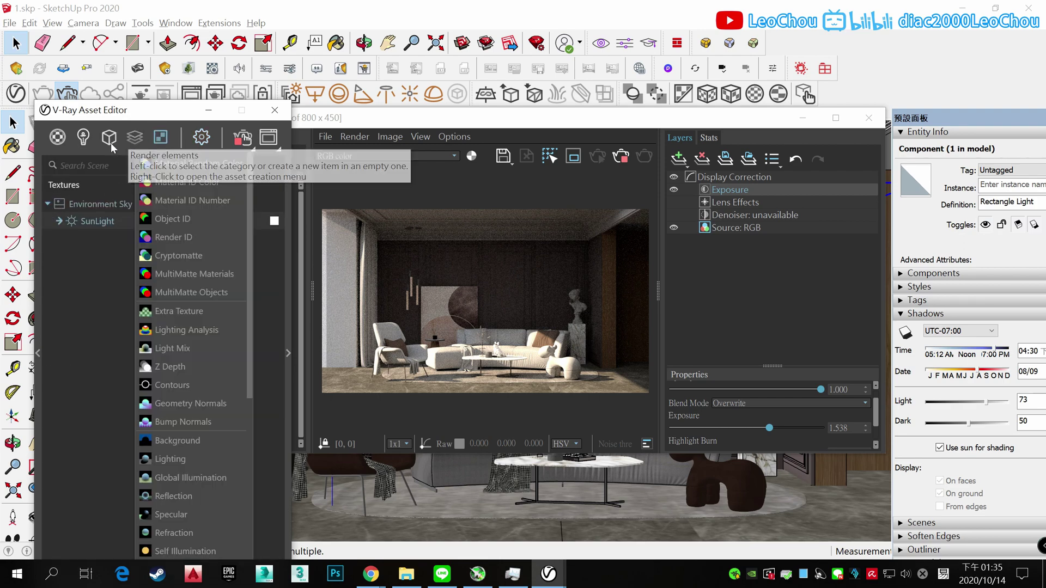
left_click(191, 269)
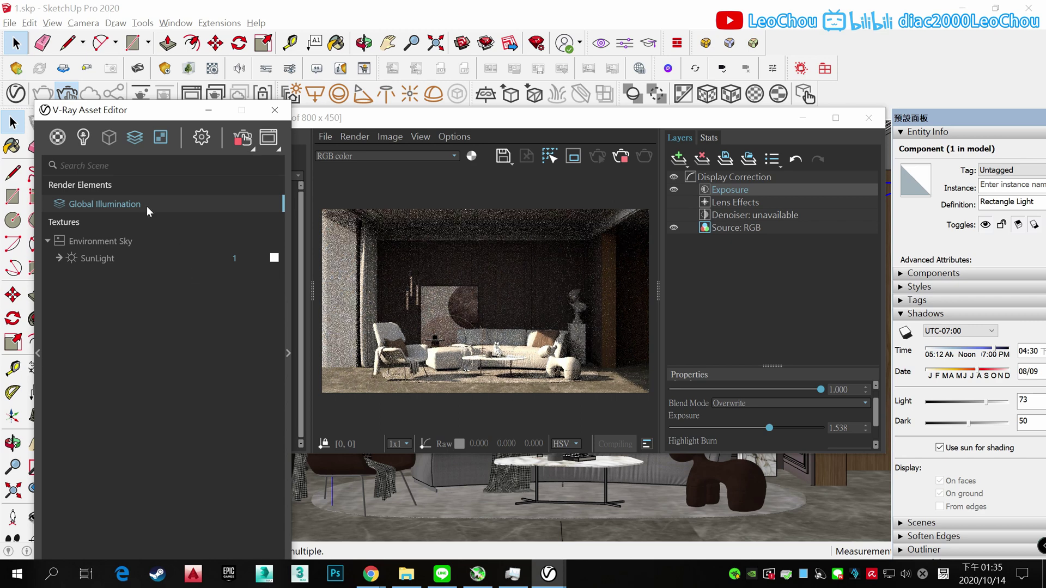
left_click(161, 137)
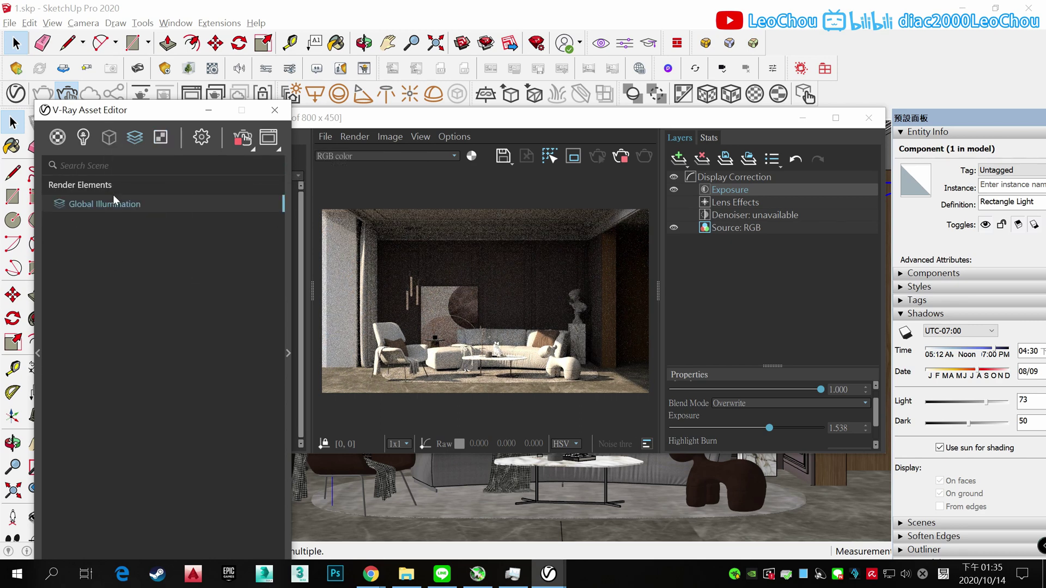
Step: Add a Sky texture to the Textures list and bring the Frame Buffer forward
left_click(136, 139)
scroll(185, 276, "down", 3)
left_click(160, 138)
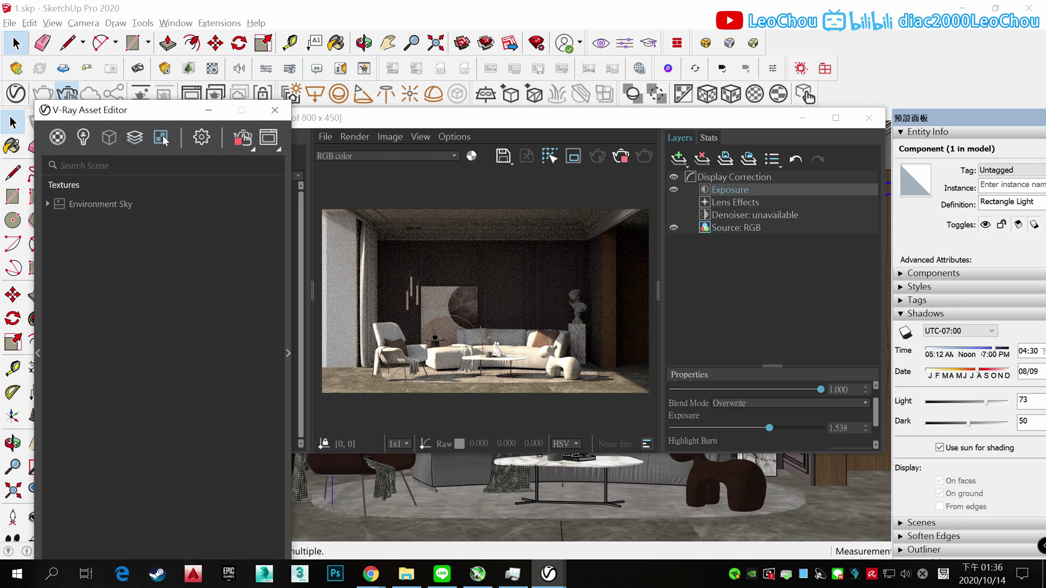
left_click(160, 139)
scroll(204, 260, "down", 3)
scroll(204, 259, "up", 3)
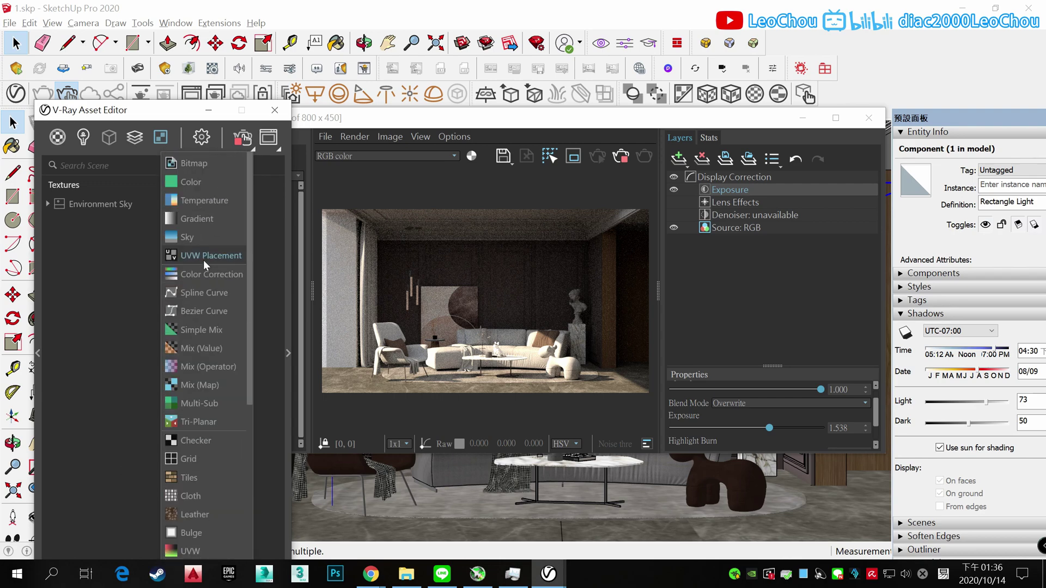
left_click(187, 237)
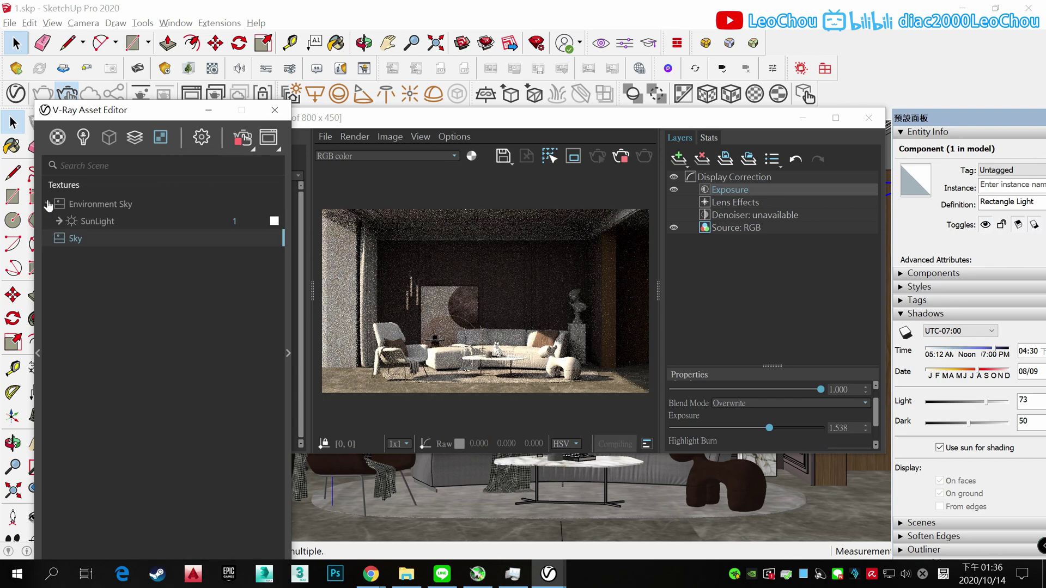
left_click(173, 140)
mouse_move(57, 136)
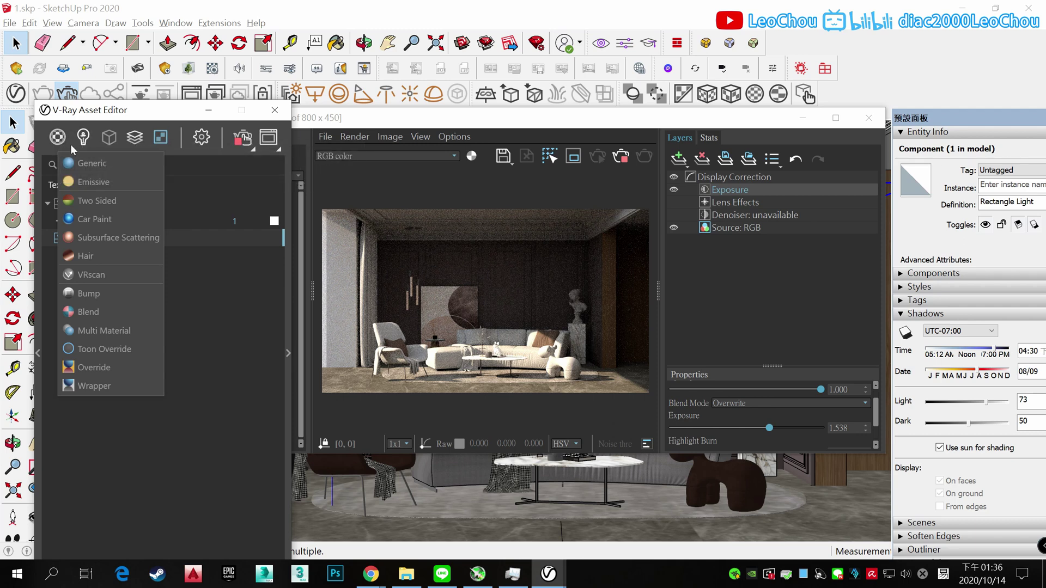
left_click(134, 136)
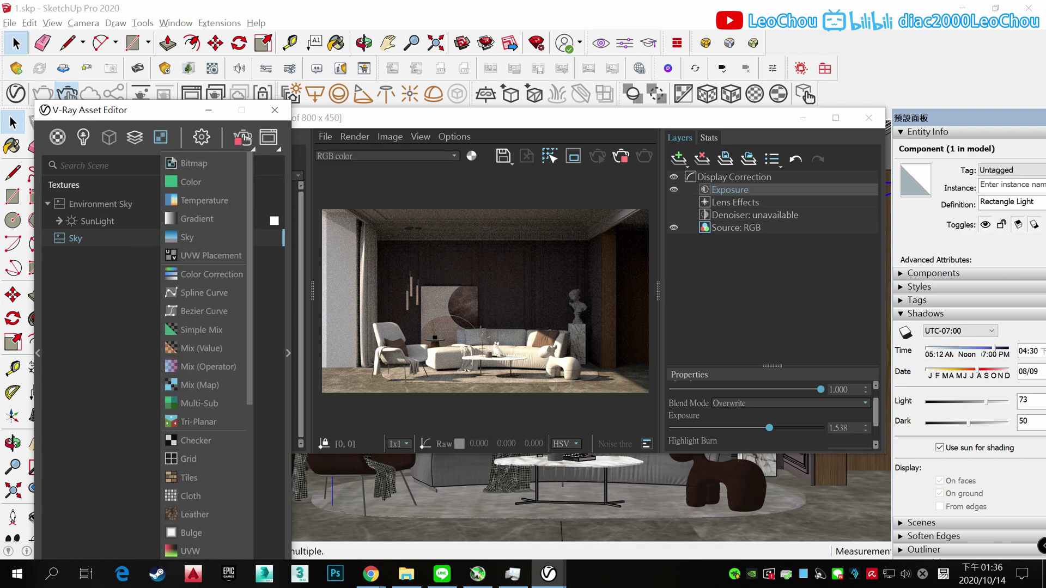
left_click(125, 344)
left_click_drag(655, 123, 618, 138)
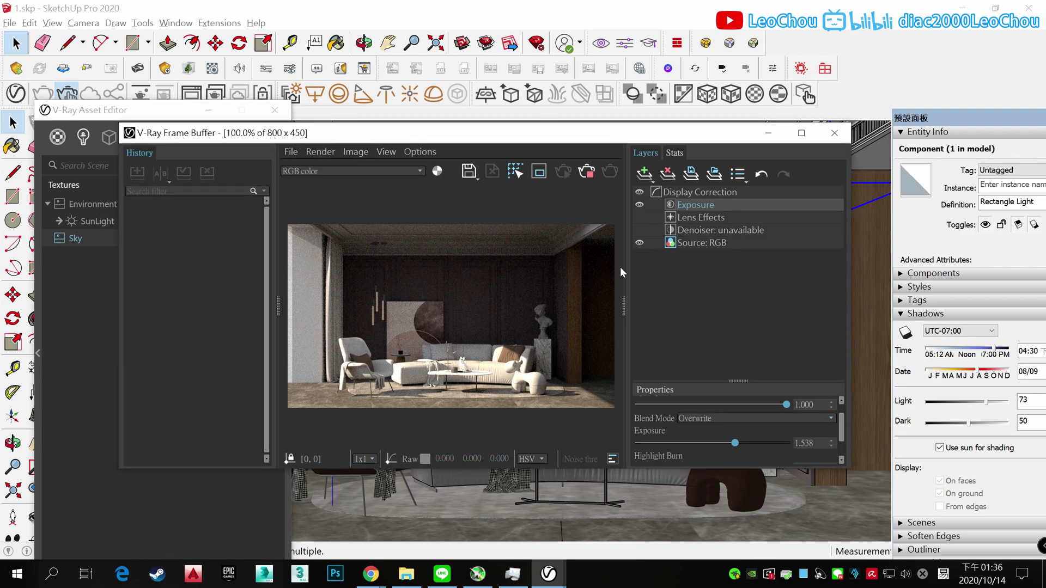
Step: Inspect the Frame Buffer's Denoiser layer and browse the available render elements
left_click(721, 229)
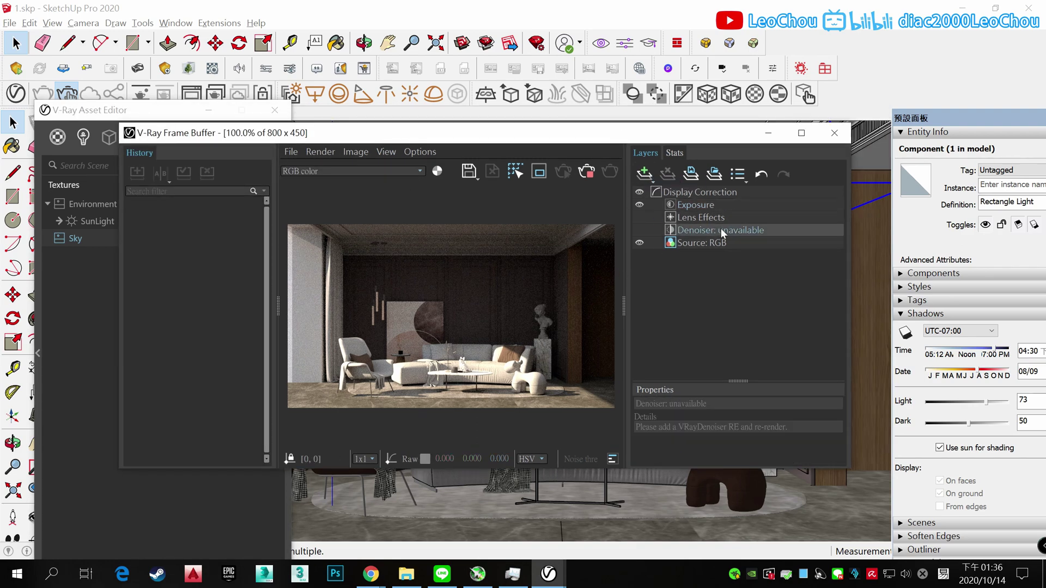
left_click(92, 251)
left_click(135, 139)
scroll(211, 245, "down", 3)
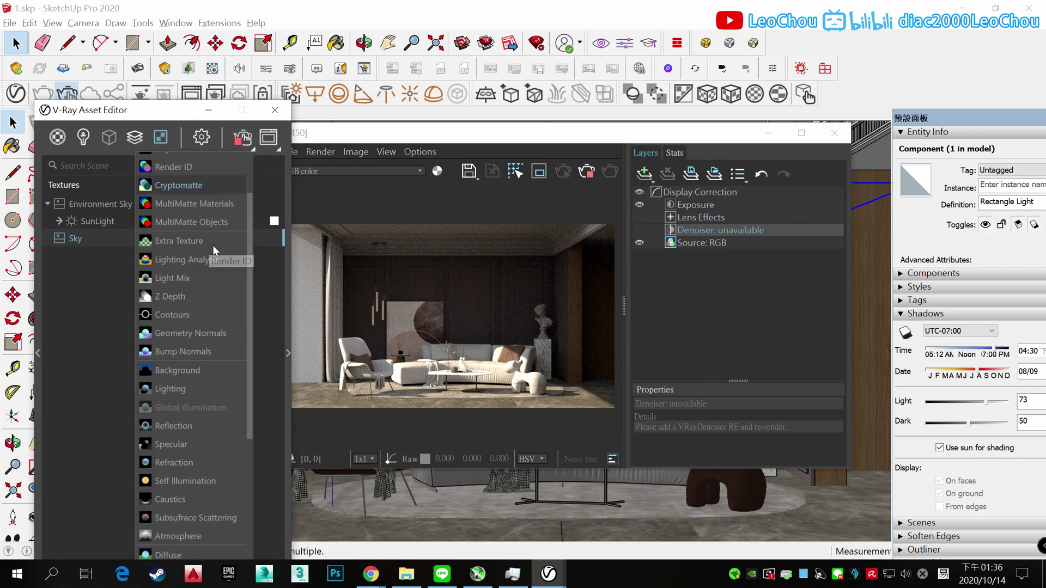
scroll(212, 248, "down", 4)
scroll(218, 327, "up", 3)
scroll(220, 340, "up", 3)
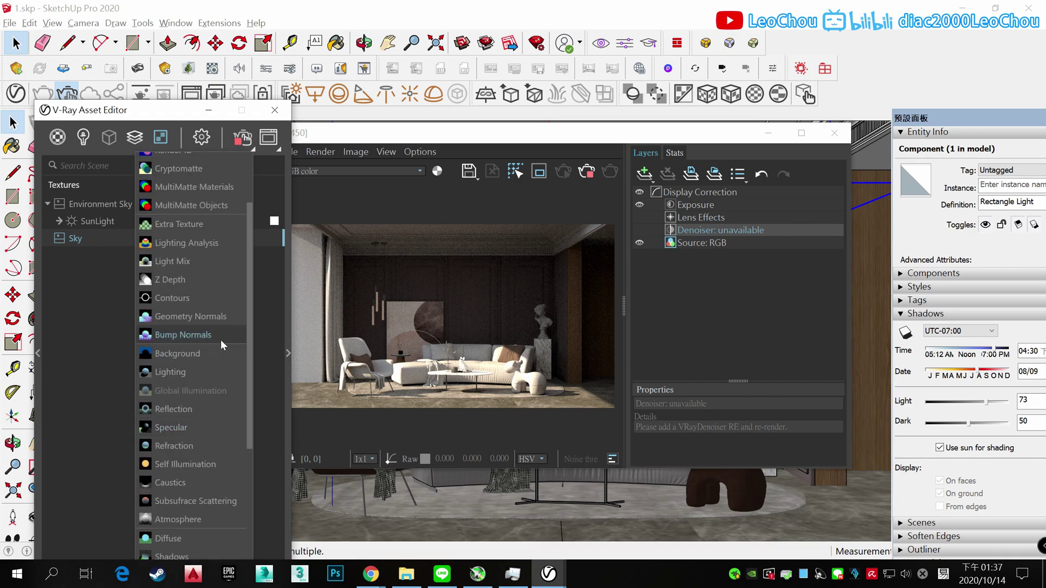
scroll(218, 305, "up", 3)
scroll(217, 274, "down", 3)
scroll(217, 273, "down", 3)
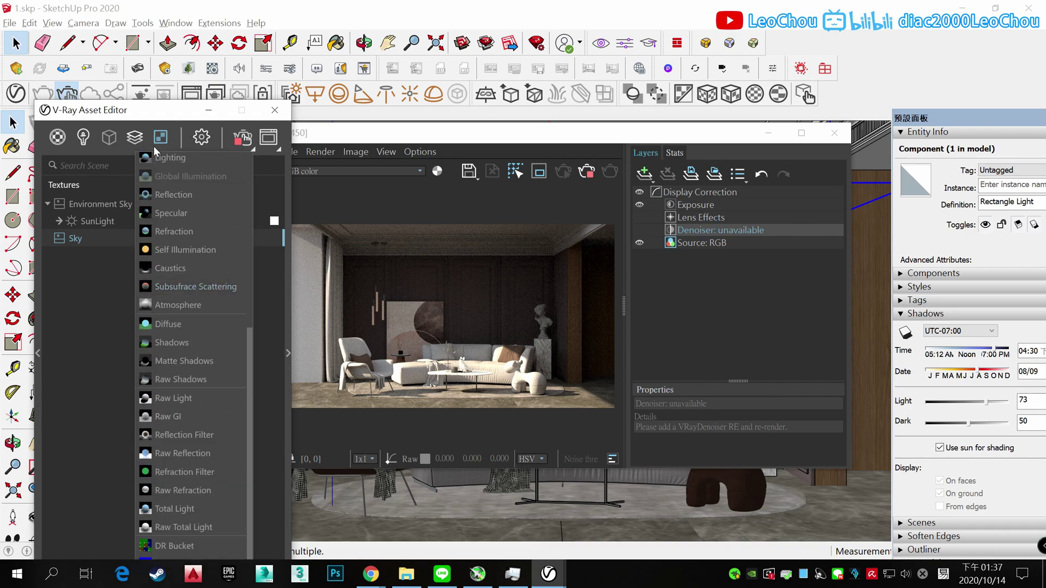
mouse_move(83, 137)
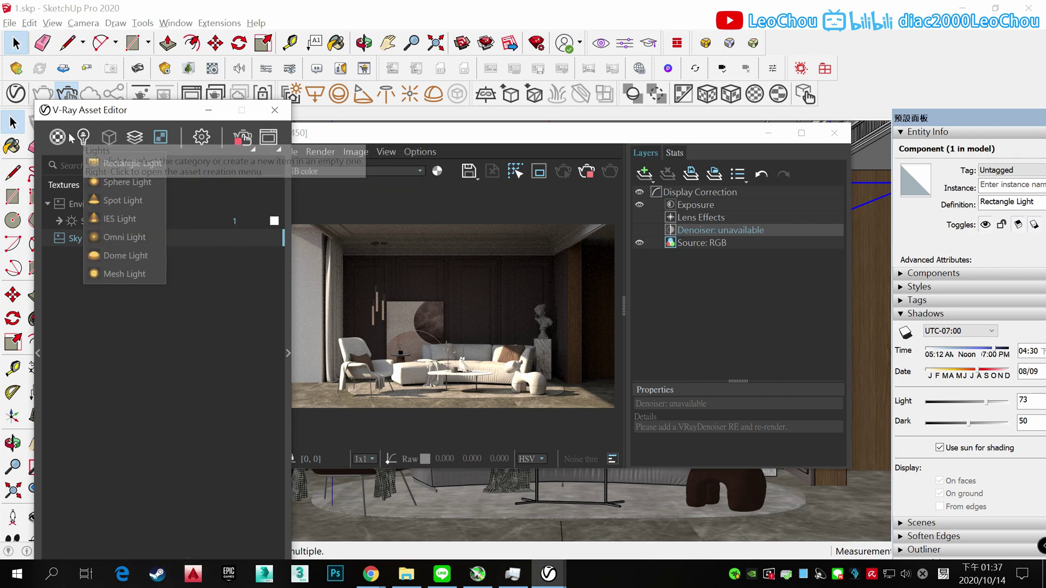
scroll(189, 182, "down", 3)
scroll(187, 197, "down", 3)
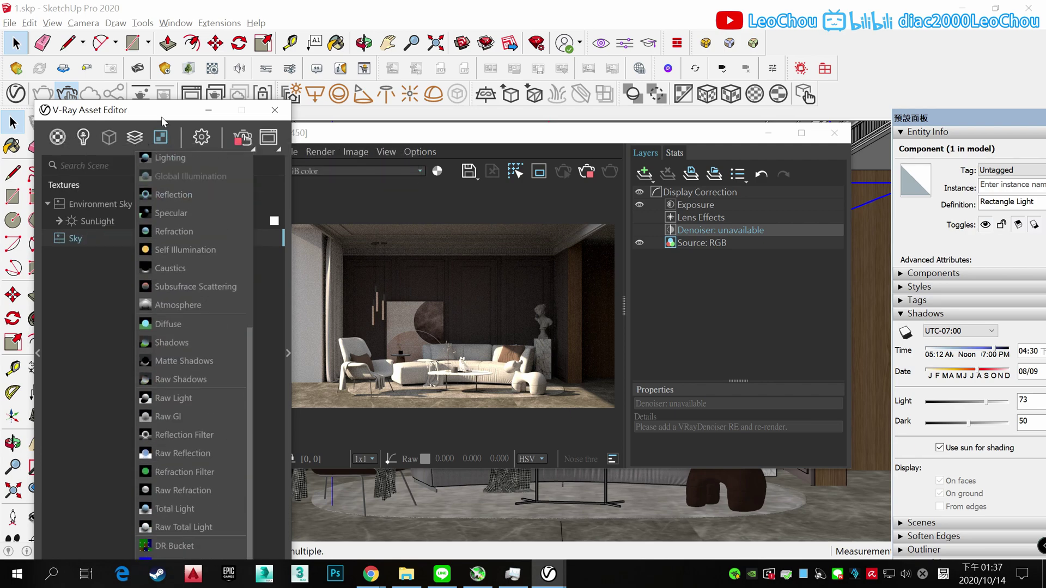
Step: Browse the Create menu, then show the Lights list and select the Rectangle Light
left_click(61, 477)
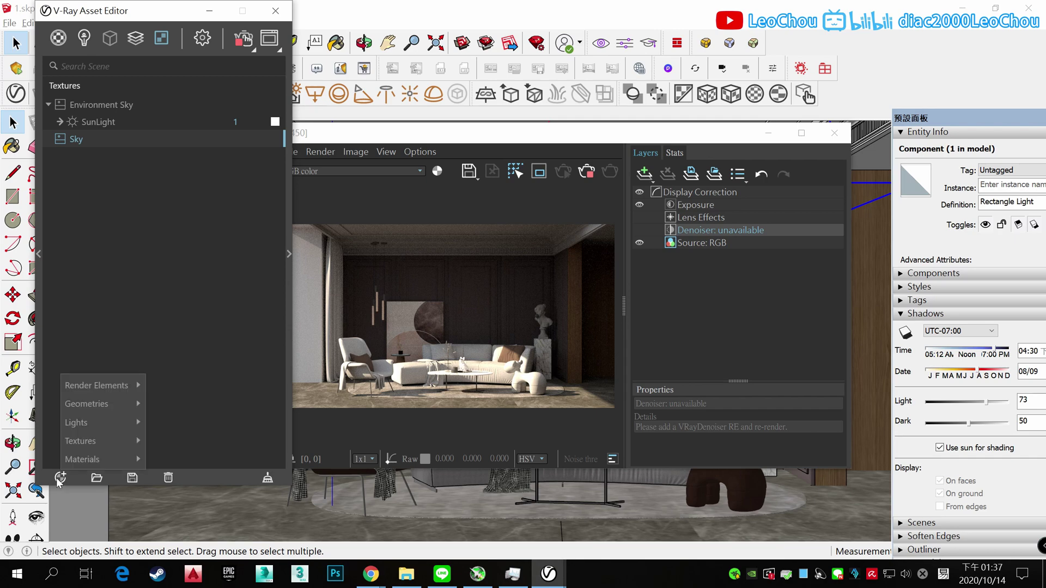
scroll(210, 338, "down", 5)
scroll(209, 332, "up", 5)
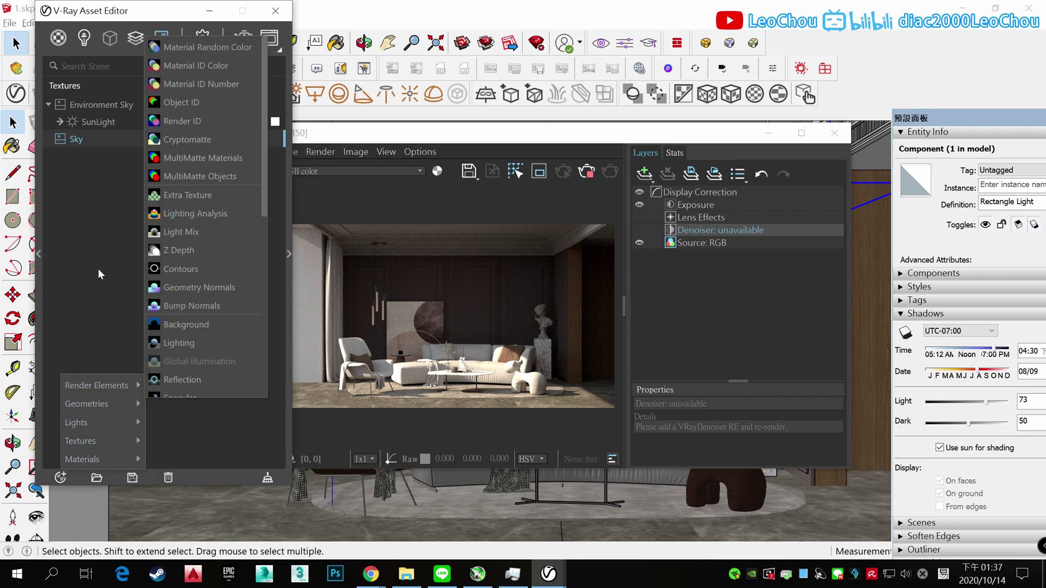
left_click(84, 38)
left_click(219, 102)
right_click(157, 104)
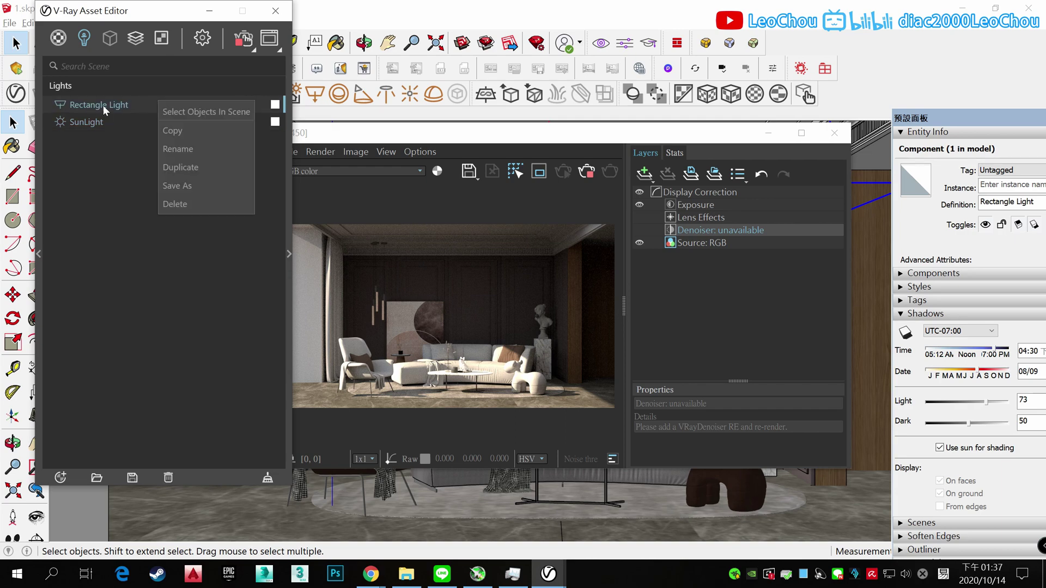
left_click(92, 106)
left_click_drag(493, 132, 553, 171)
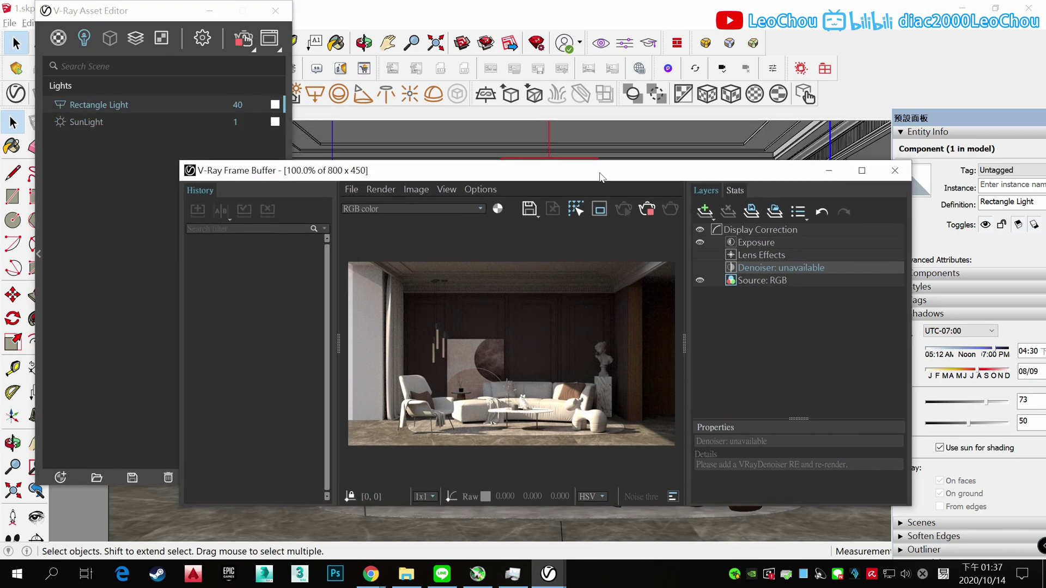
scroll(573, 370, "up", 1)
scroll(572, 370, "down", 1)
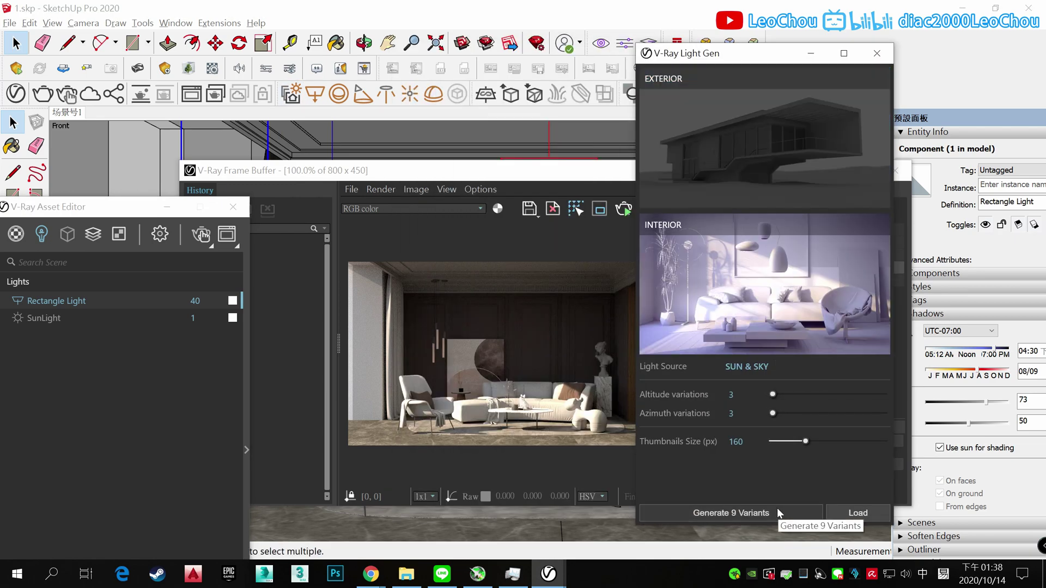
Step: Generate nine Light Gen Sun & Sky variants, then stop the Frame Buffer render
left_click(777, 508)
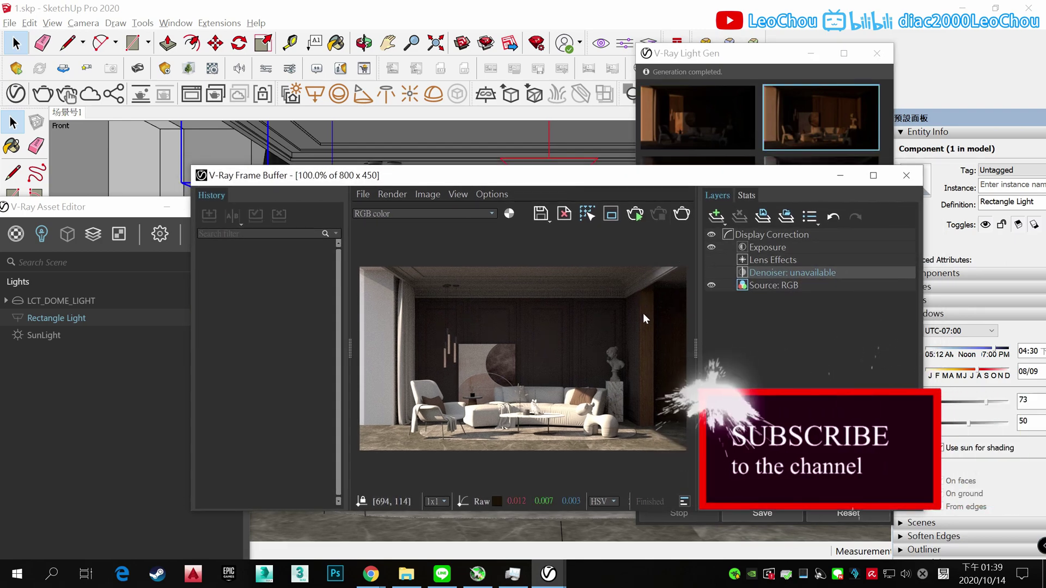
left_click_drag(545, 175, 543, 122)
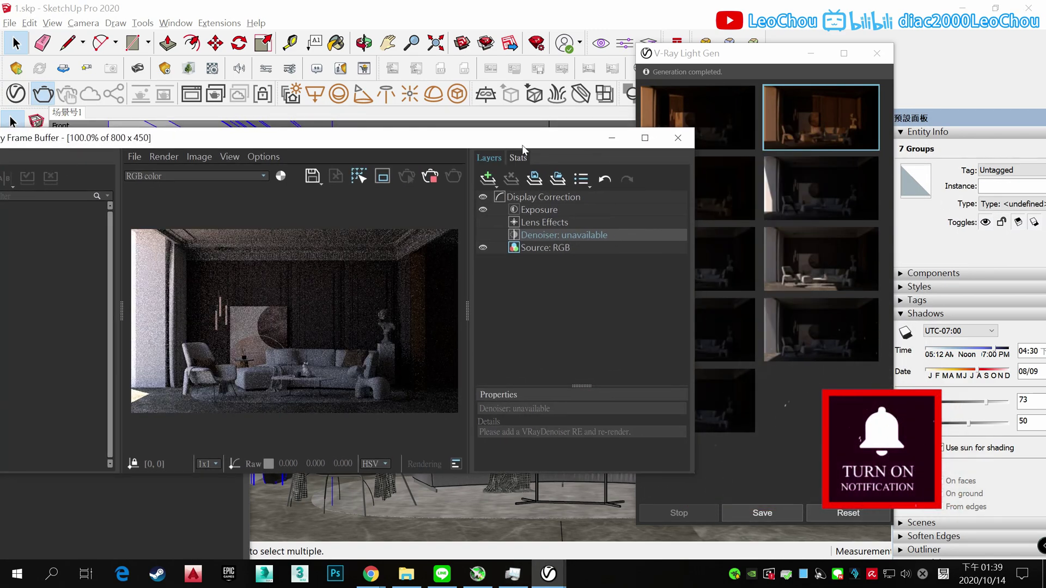
left_click(433, 181)
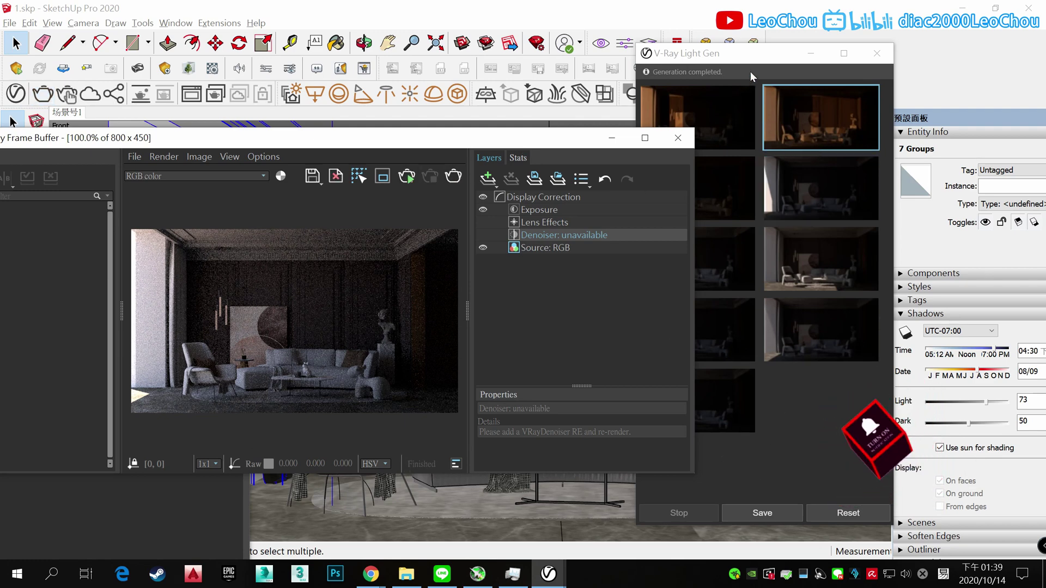
left_click_drag(752, 54, 807, 64)
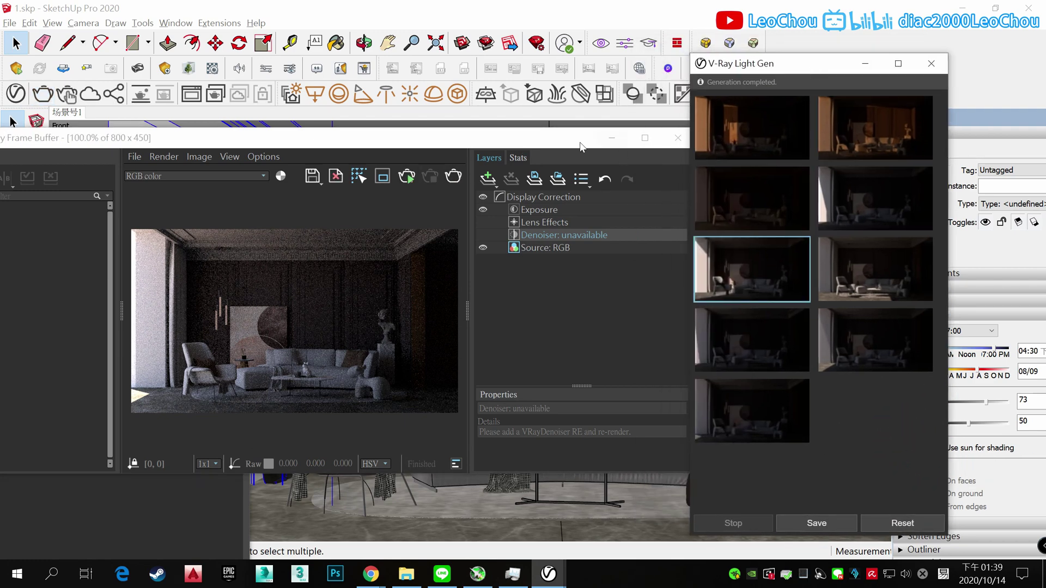
Step: Raise the Frame Buffer Exposure correction to 3.956
left_click_drag(582, 147, 677, 140)
right_click(605, 229)
left_click(583, 173)
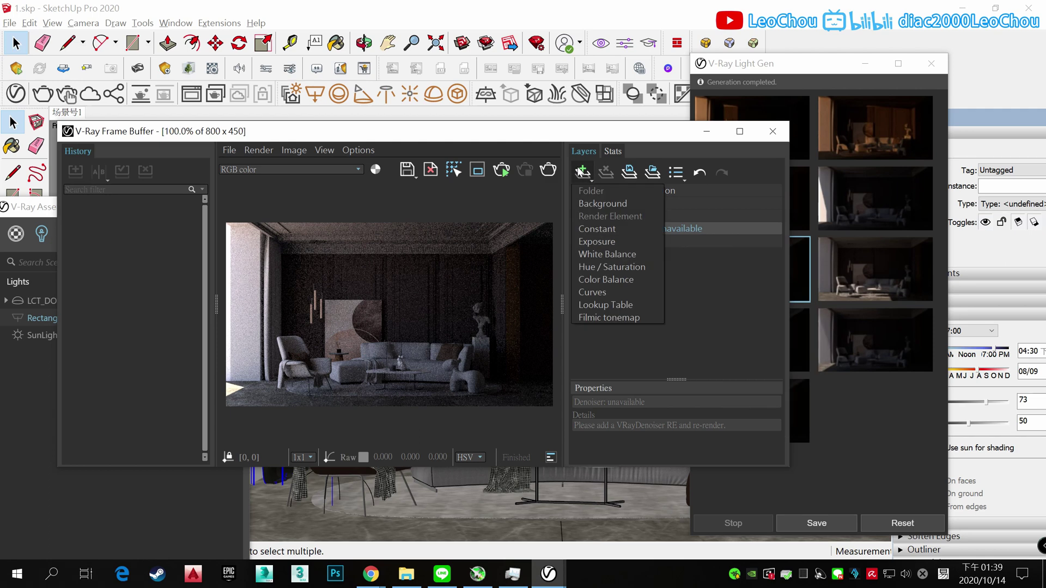
left_click_drag(33, 206, 83, 55)
left_click(773, 273)
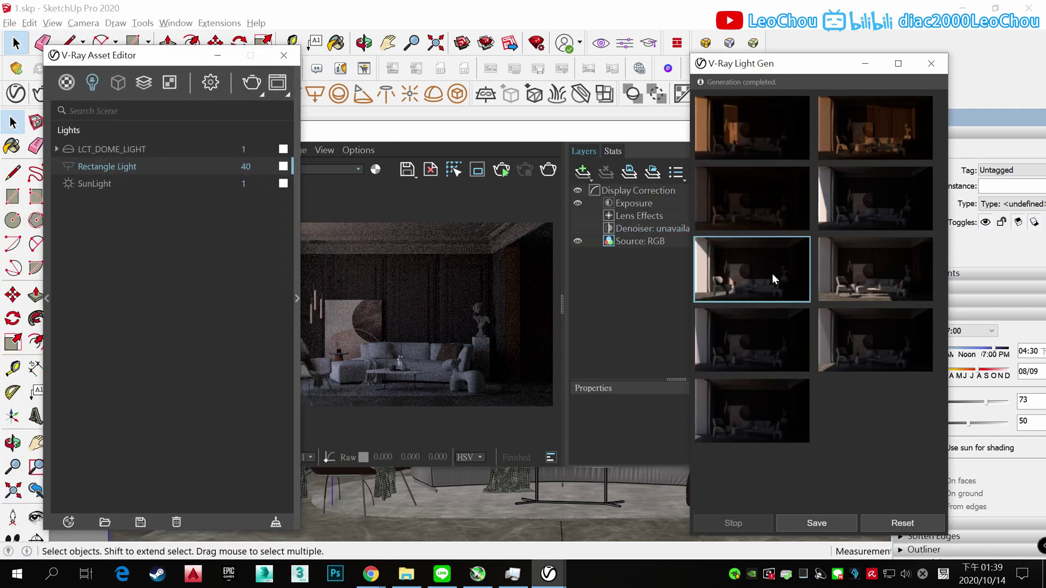
left_click_drag(610, 133, 689, 126)
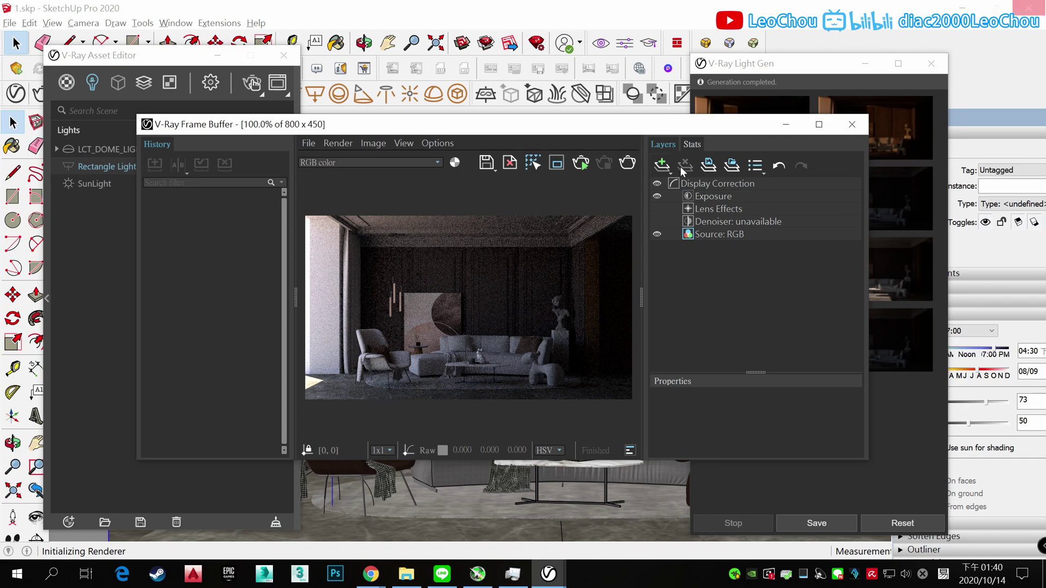
left_click(711, 197)
left_click_drag(750, 434, 788, 434)
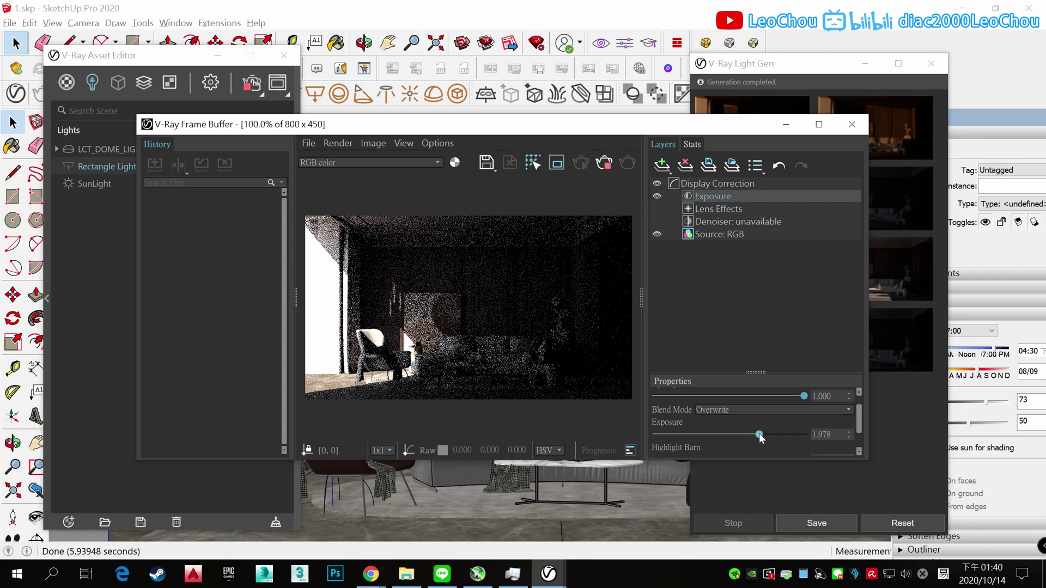
Step: Render several Light Gen variants, stop on the chosen one, and pick the Dome Light tool
left_click_drag(781, 75, 838, 68)
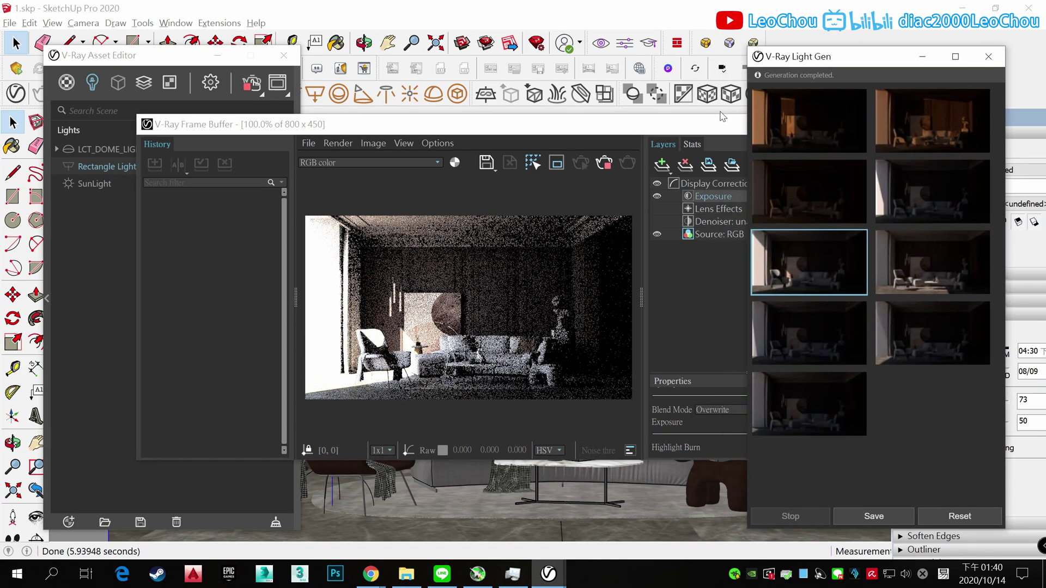
left_click(912, 117)
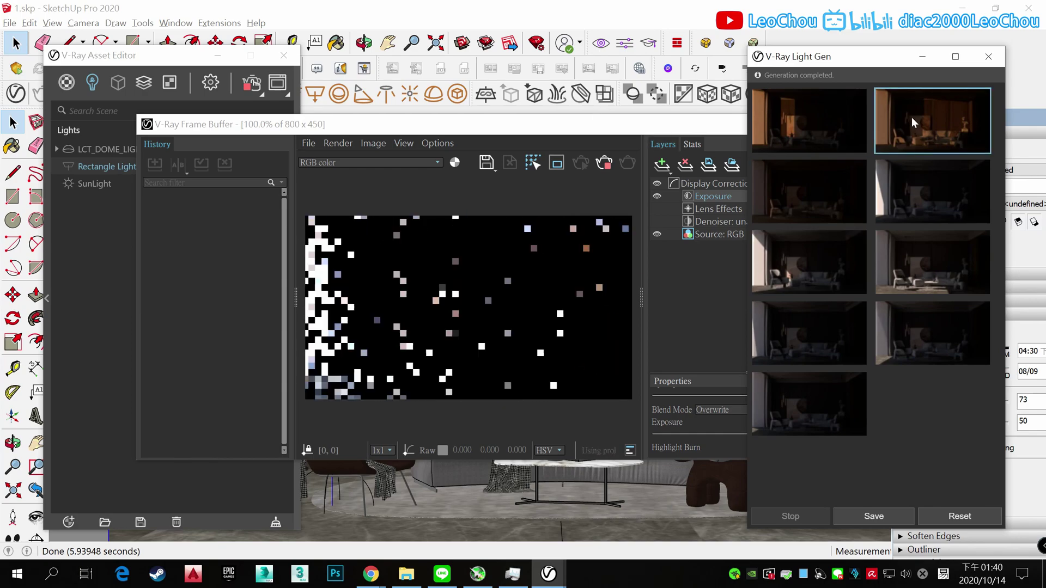
left_click(617, 131)
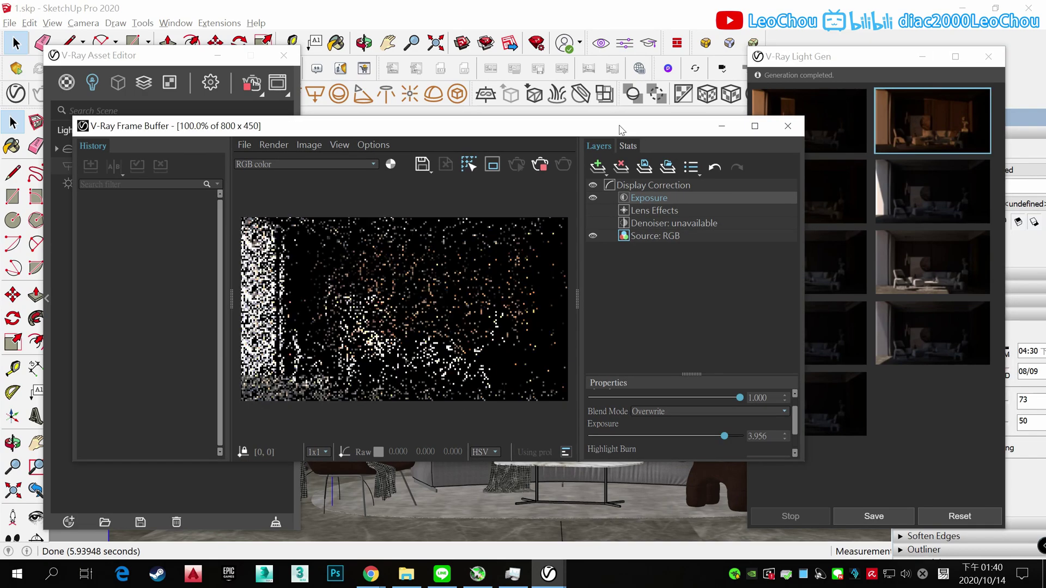
left_click(840, 108)
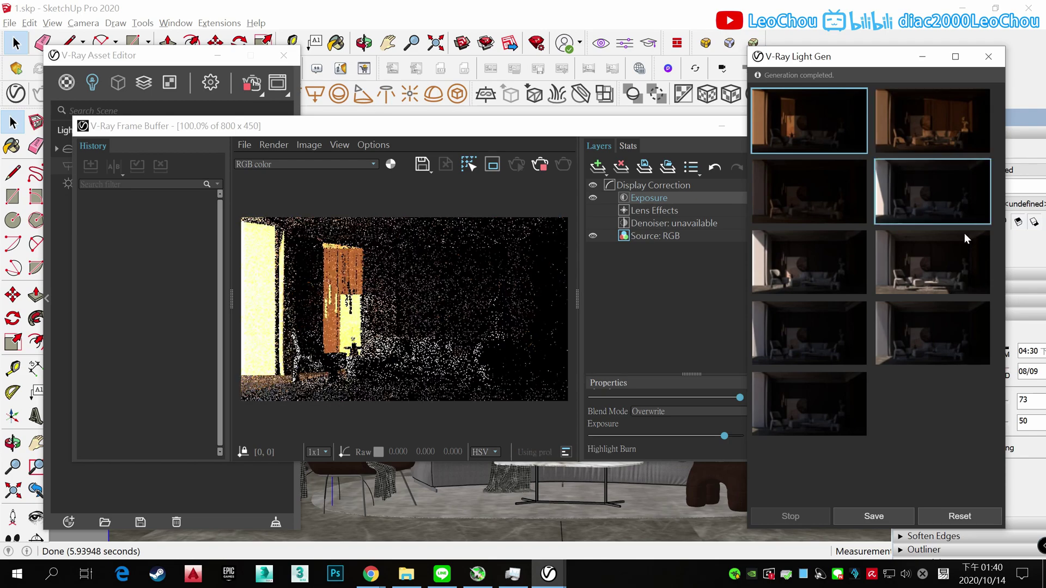
left_click(957, 264)
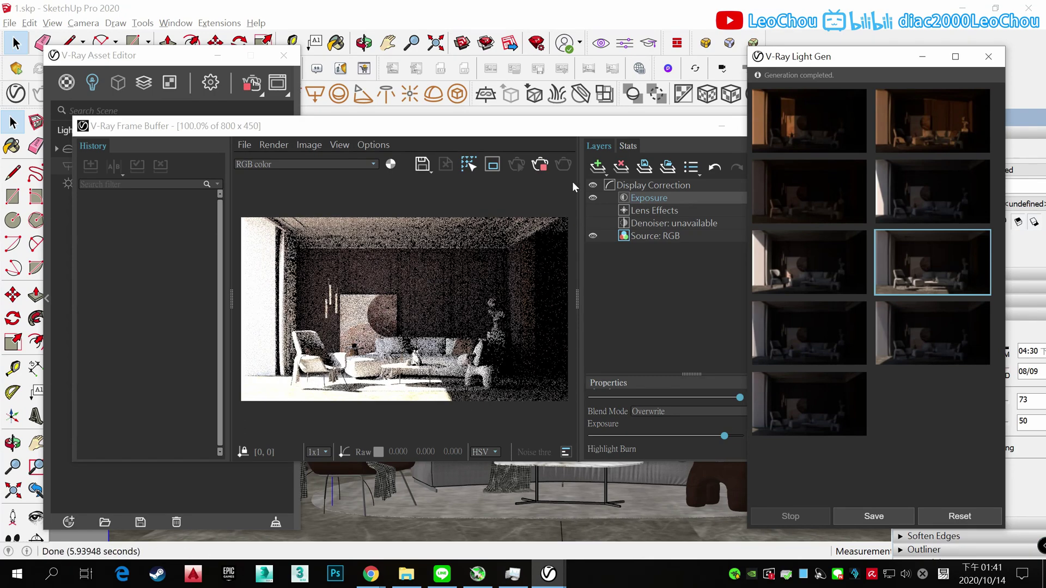
left_click(539, 164)
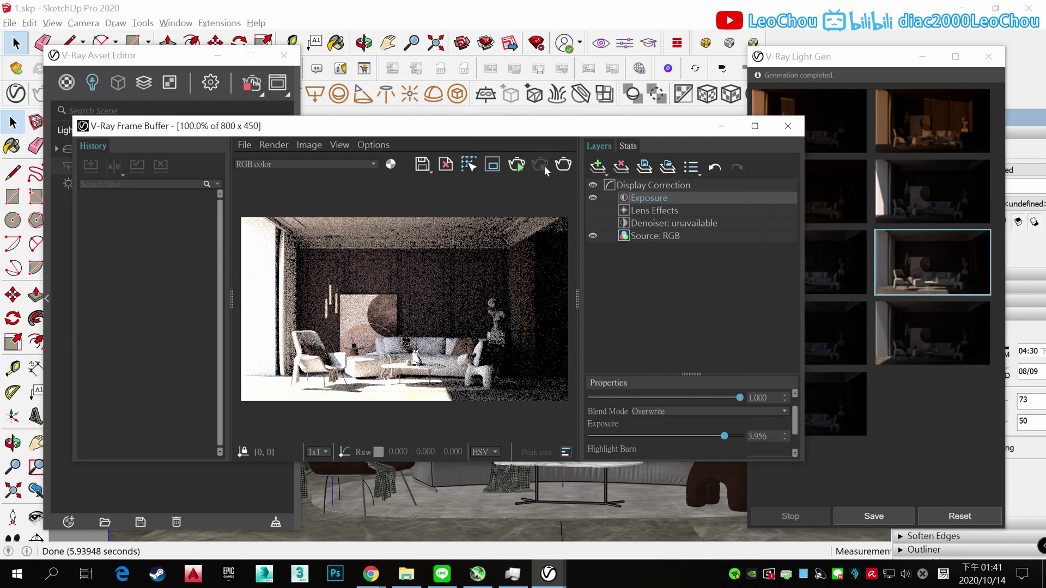
left_click_drag(624, 130, 795, 116)
left_click(433, 93)
Step: Place the dome light, select the rectangle light, and bring up the Lights list
left_click(545, 491)
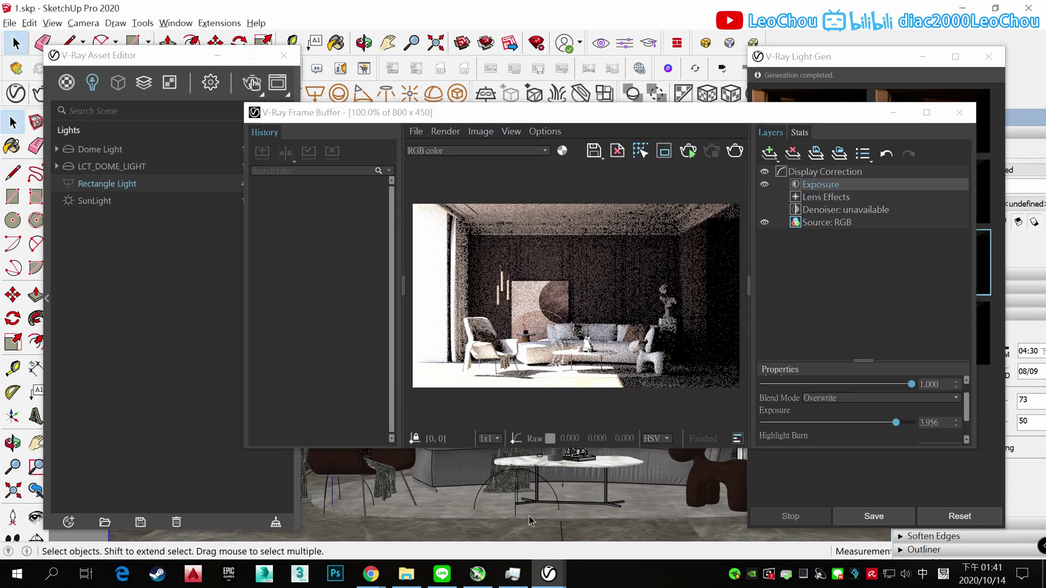
left_click(688, 152)
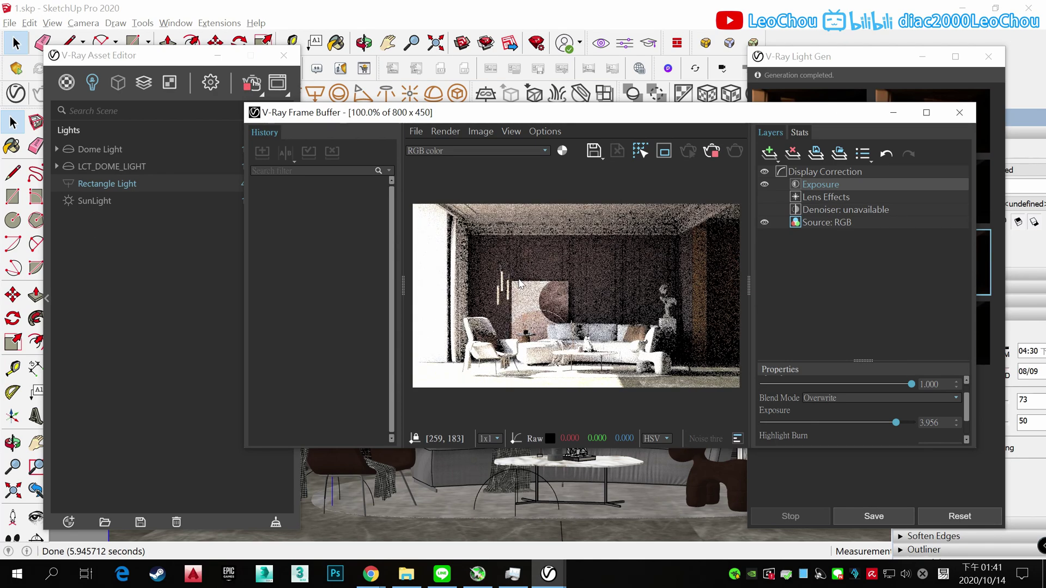
left_click(518, 502)
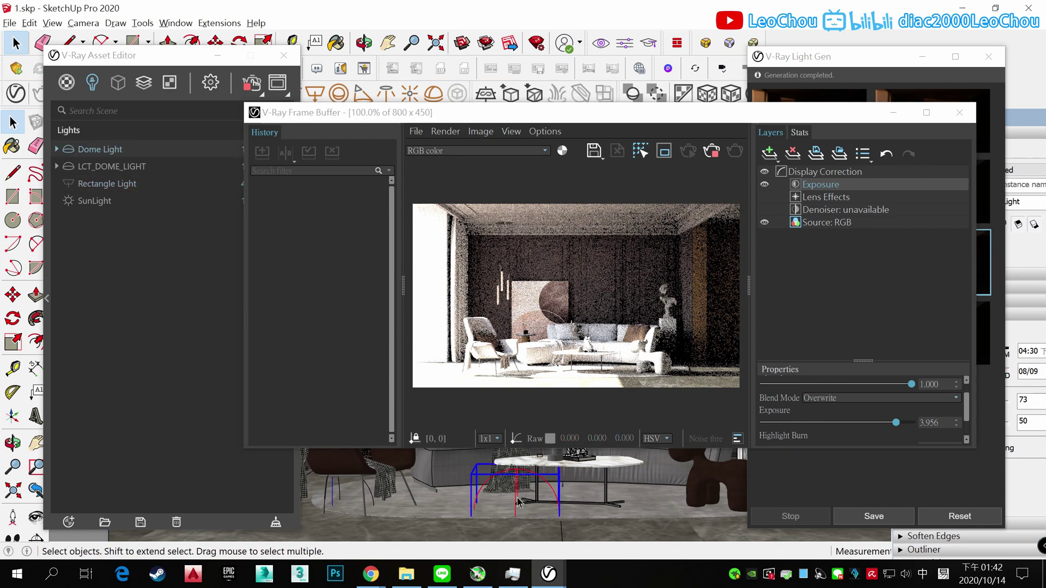
right_click(518, 501)
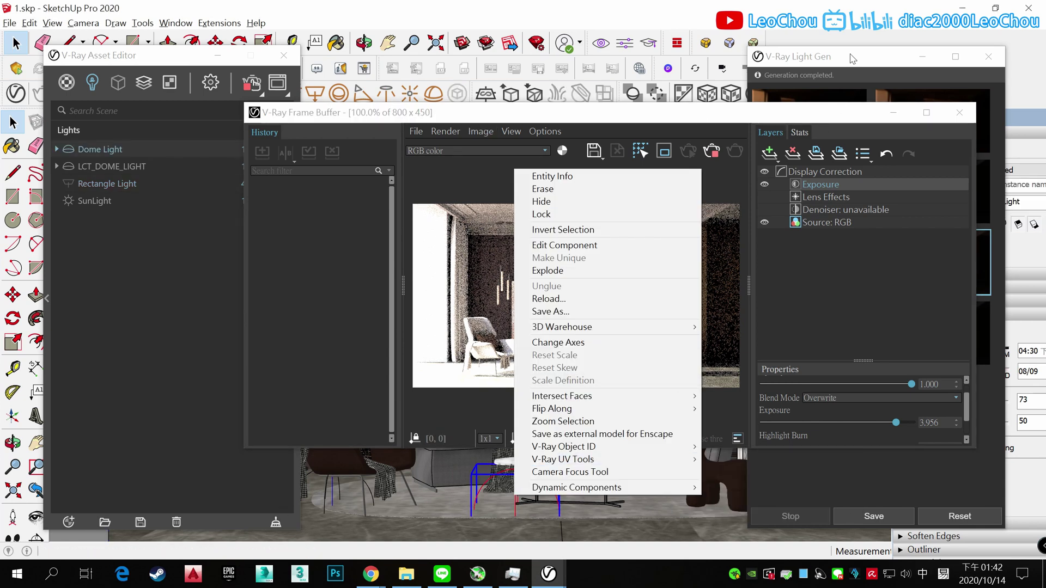
double_click(853, 59)
left_click_drag(523, 5, 768, 54)
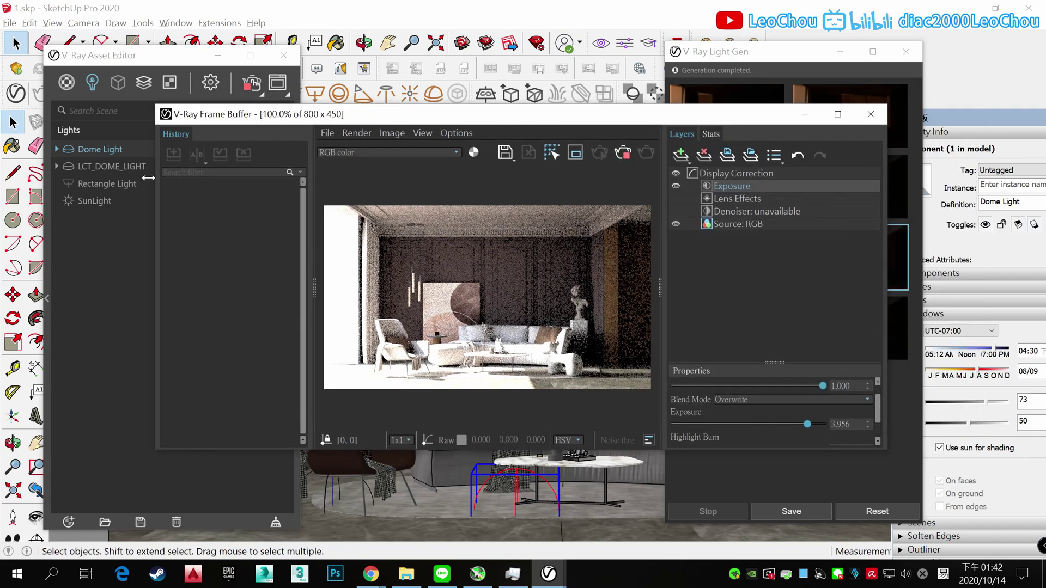
left_click(148, 178)
right_click(118, 152)
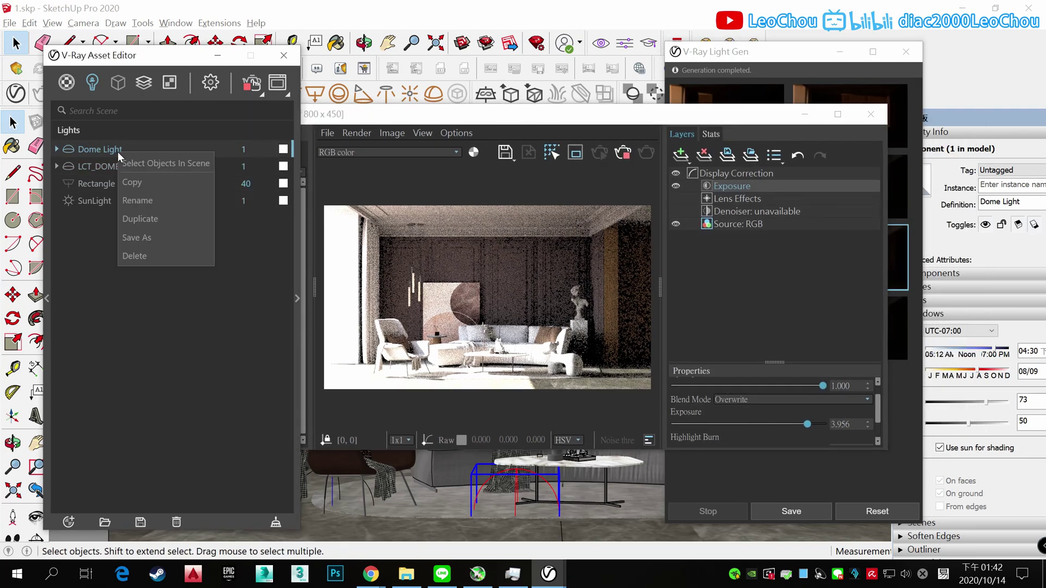
left_click(128, 166)
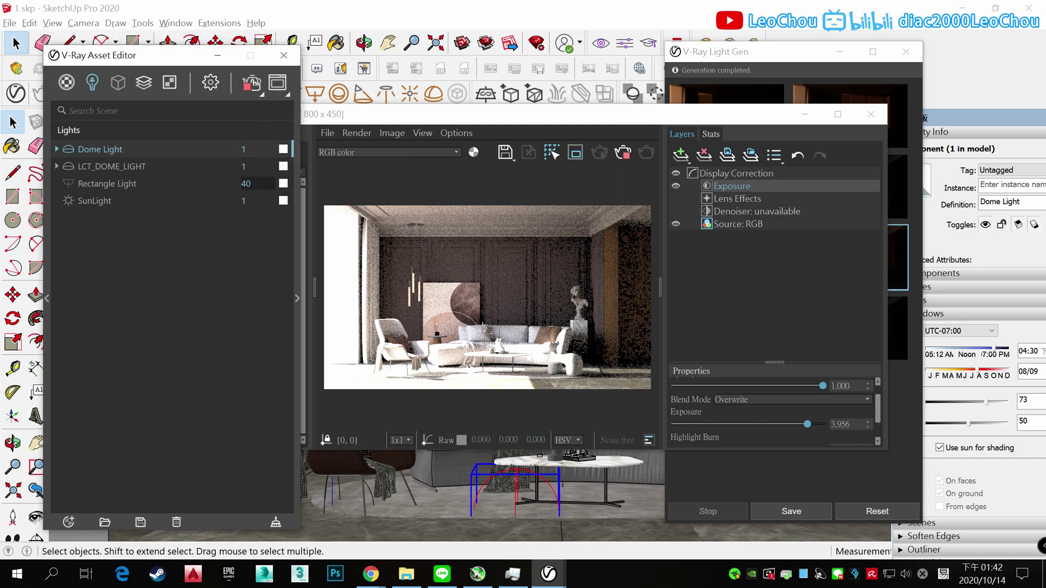
Step: Set Rectangle Light intensity to 10, SunLight to 0.2, and Frame Buffer exposure to 5.000
left_click(244, 183)
type("10")
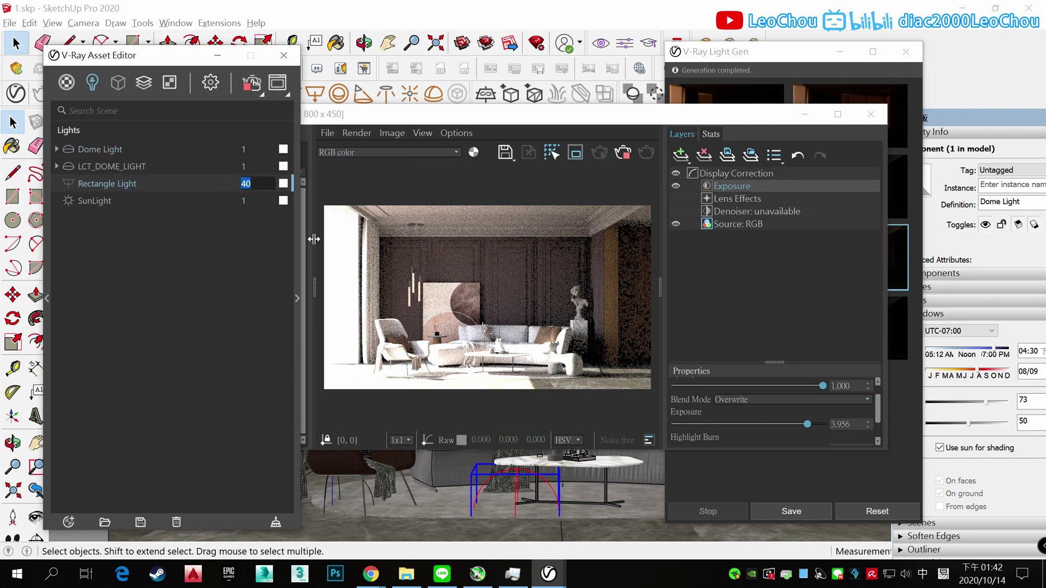
key("Return")
left_click(239, 199)
type("0")
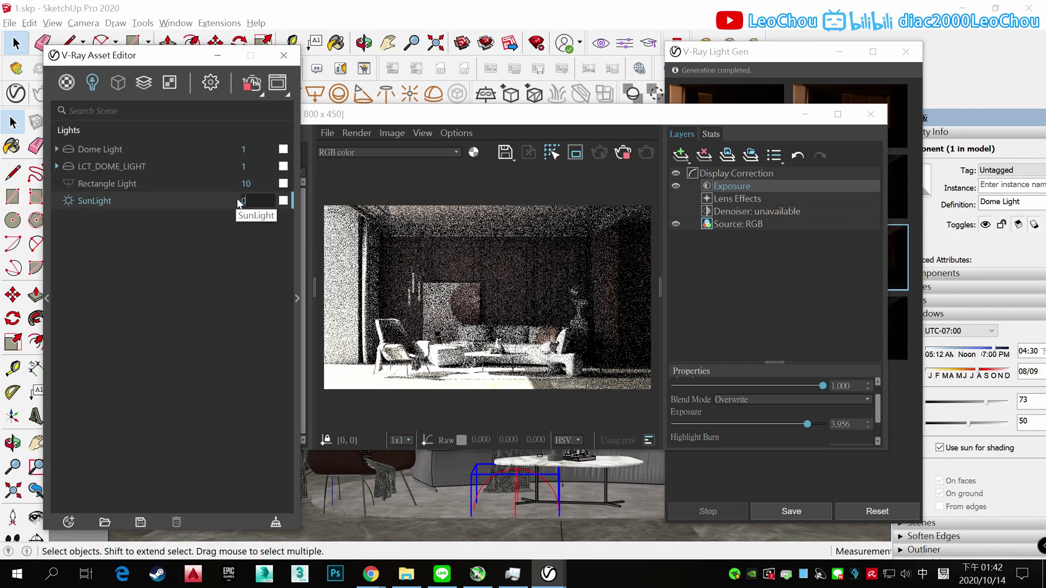
key("Return")
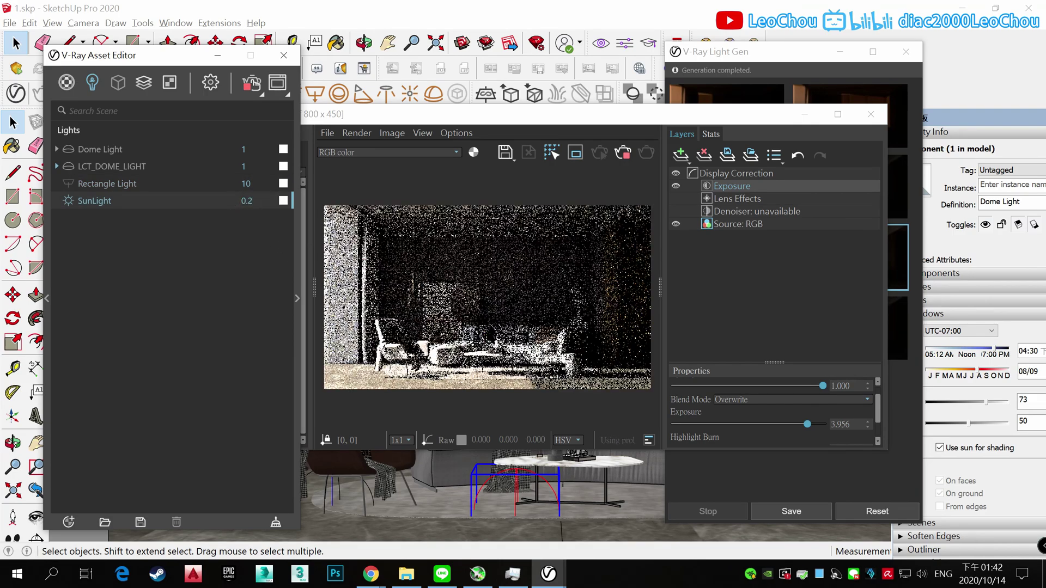
left_click(235, 146)
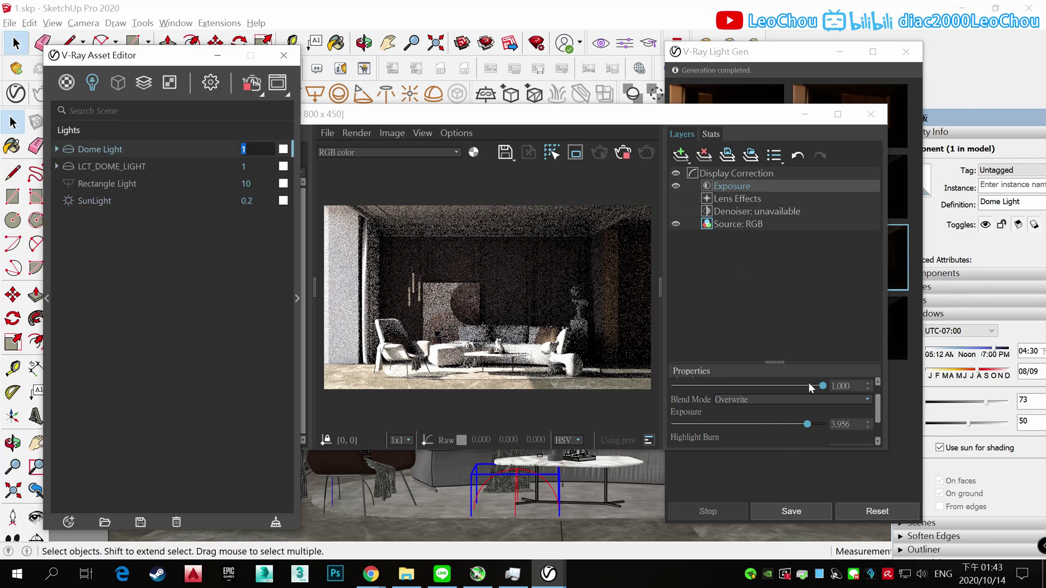
left_click_drag(807, 424, 823, 424)
left_click(681, 155)
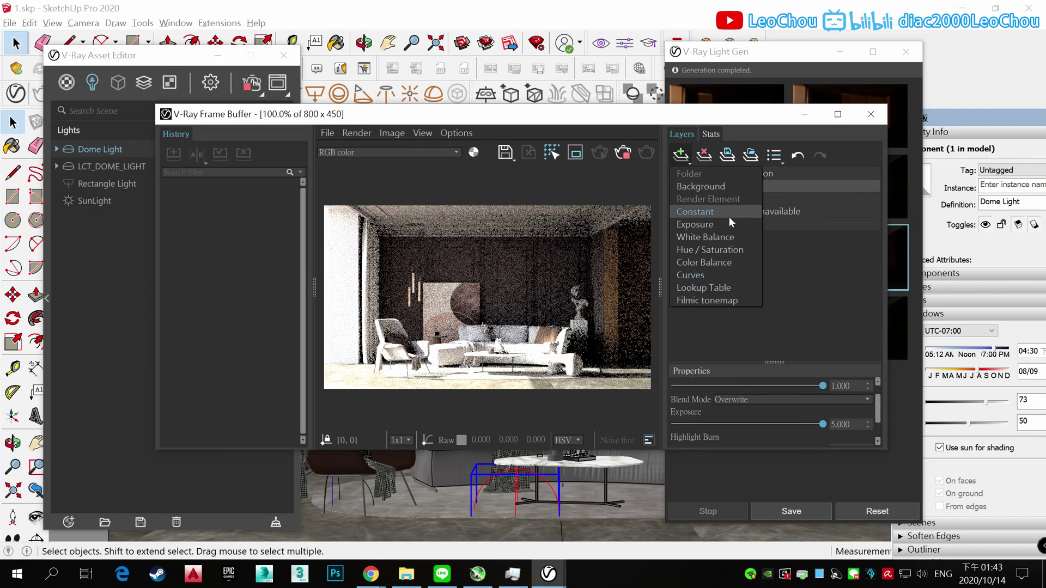
Step: Add a Filmic tonemap correction layer with linear strength 0.396
left_click(731, 285)
right_click(725, 186)
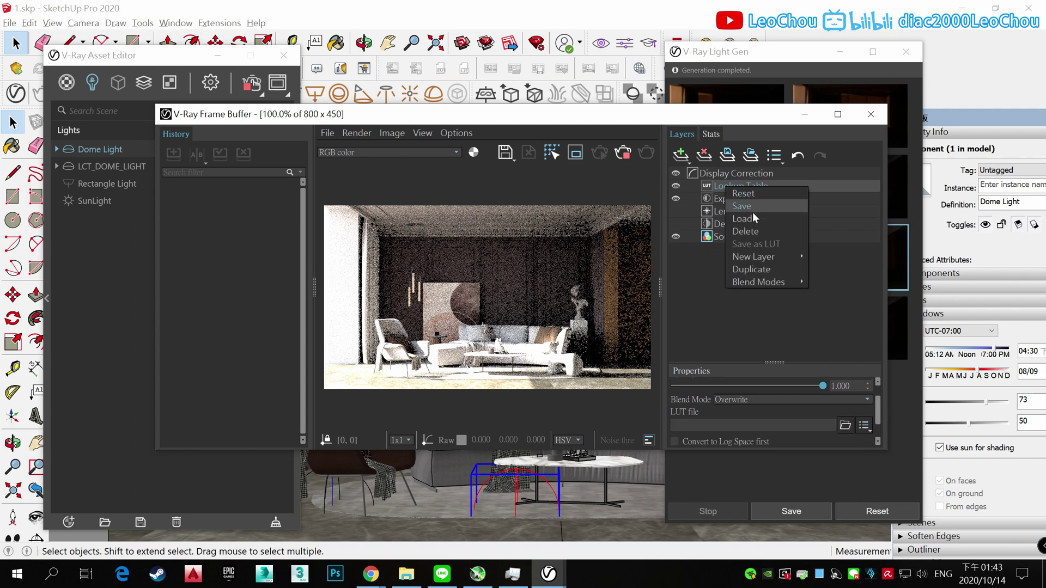
left_click(768, 303)
scroll(711, 427, "down", 2)
mouse_move(704, 439)
left_mouse_down()
mouse_move(740, 437)
mouse_move(698, 438)
mouse_move(732, 439)
left_mouse_up()
scroll(714, 425, "down", 1)
scroll(732, 433, "down", 1)
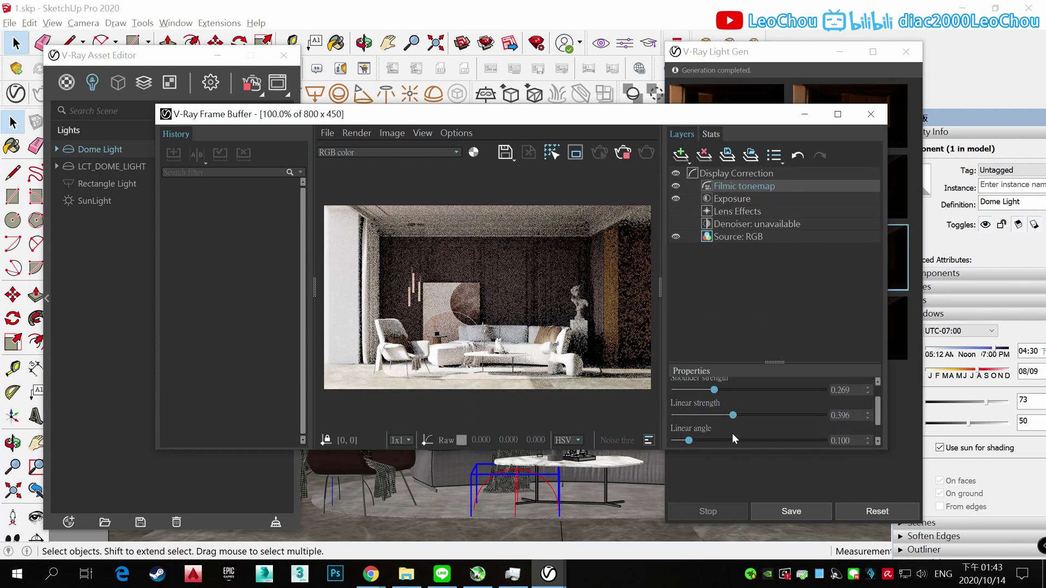
scroll(711, 417, "up", 1)
Step: Blend the Exposure layer opacity down to 0.841 and bring up the V-Ray settings
left_click(733, 199)
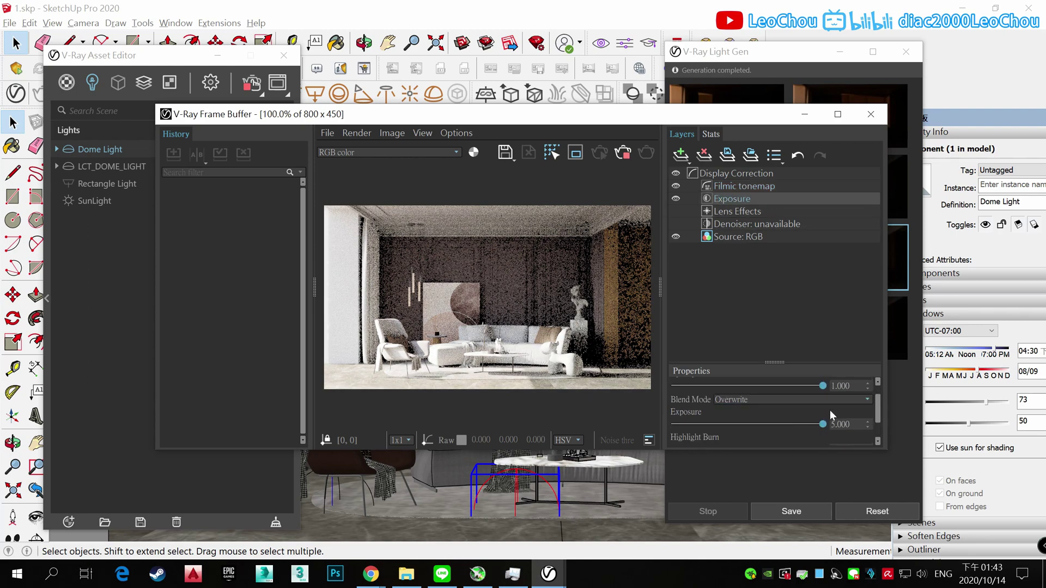
left_click_drag(827, 386, 800, 386)
scroll(590, 304, "up", 1)
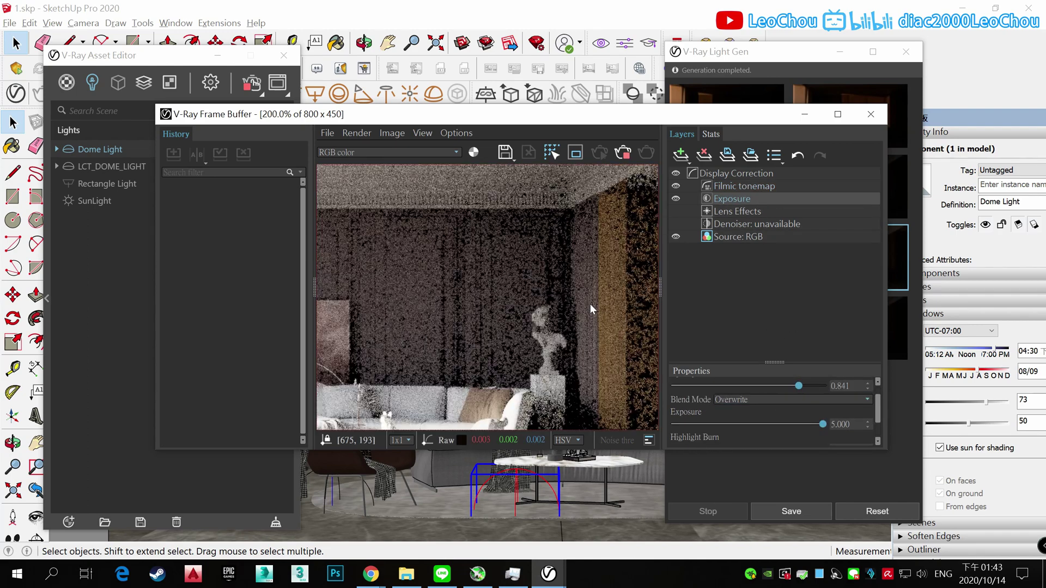
scroll(584, 256, "down", 1)
left_click(66, 87)
Step: Turn on the V-Ray denoiser and switch to Progressive production rendering
left_click(213, 85)
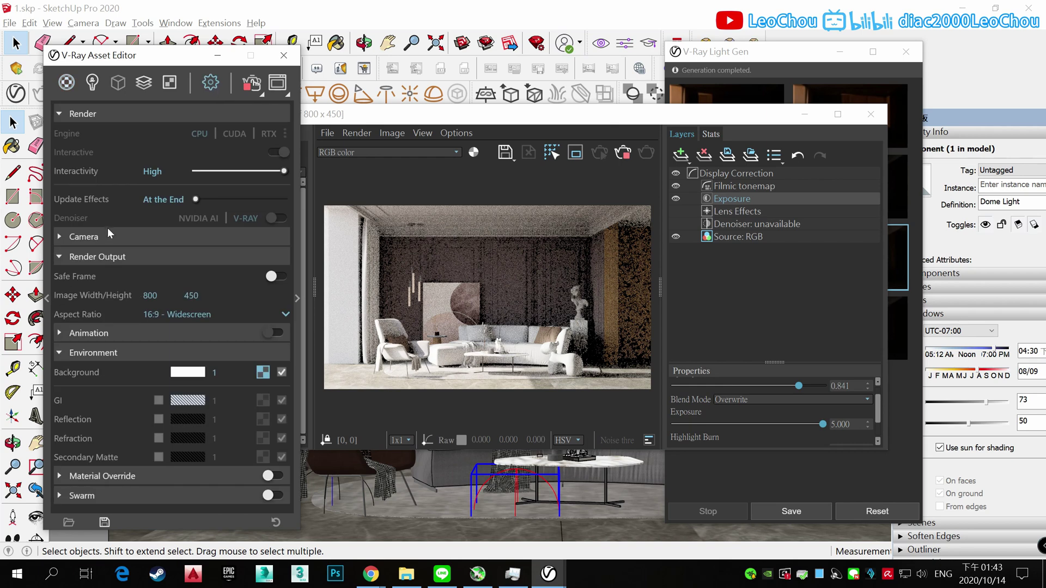
left_click(285, 314)
left_click(59, 237)
left_click(620, 153)
left_click(278, 218)
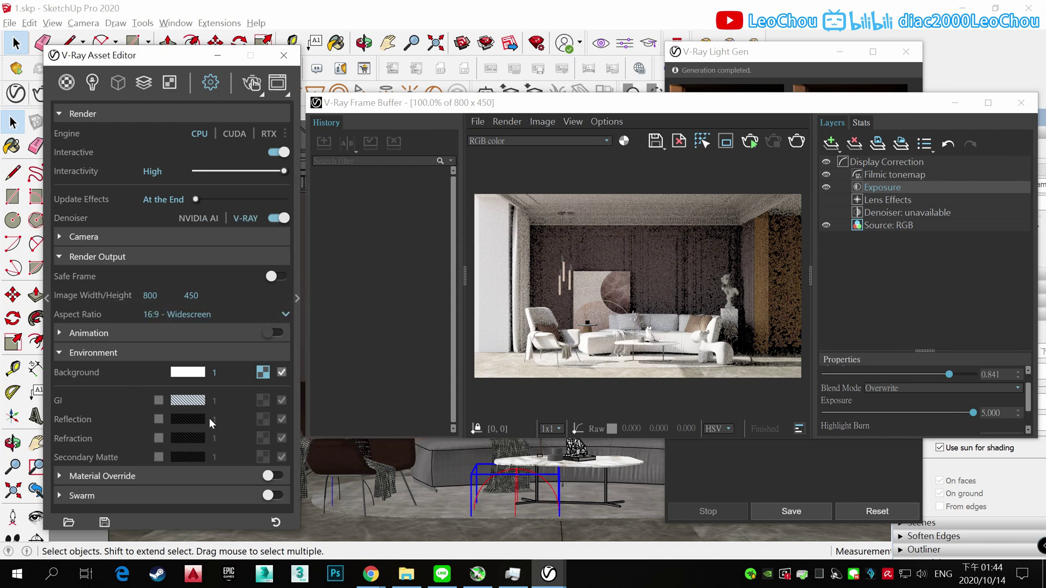
left_click(796, 141)
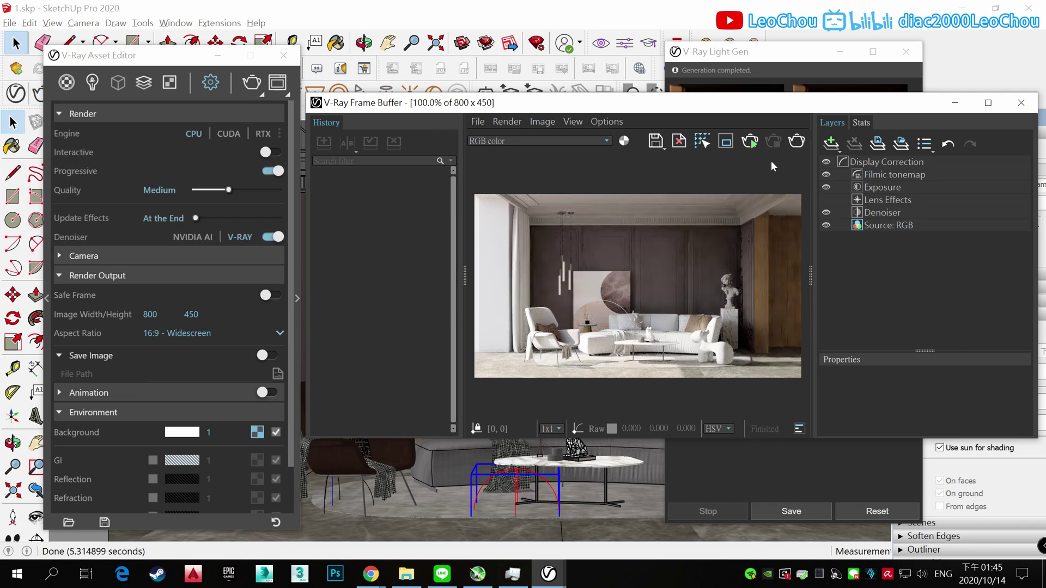
Step: Render the living room again at High+ quality, 800 × 450
scroll(748, 236, "up", 1)
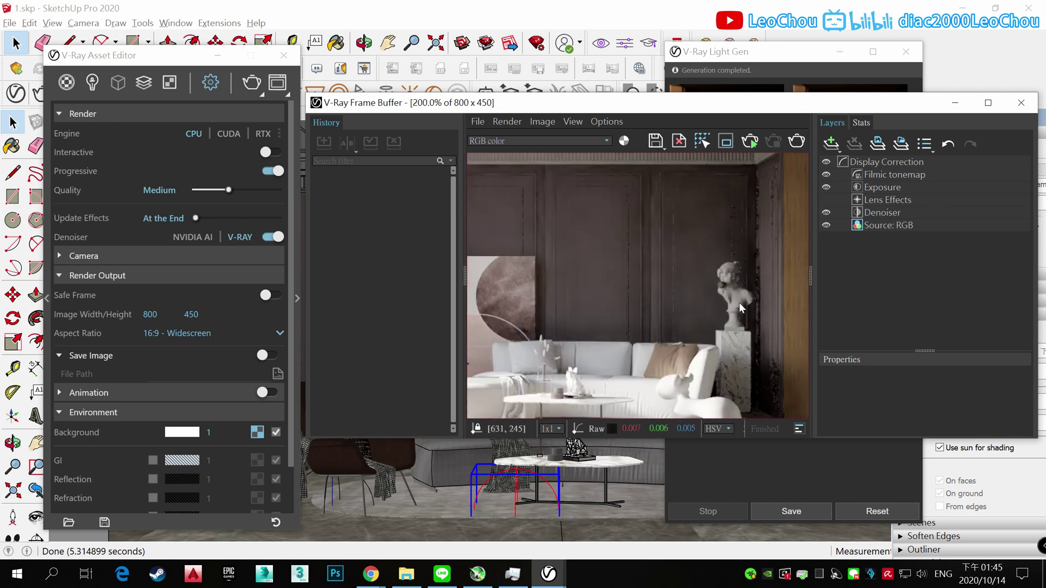
scroll(720, 318, "down", 1)
left_click_drag(285, 403, 196, 205)
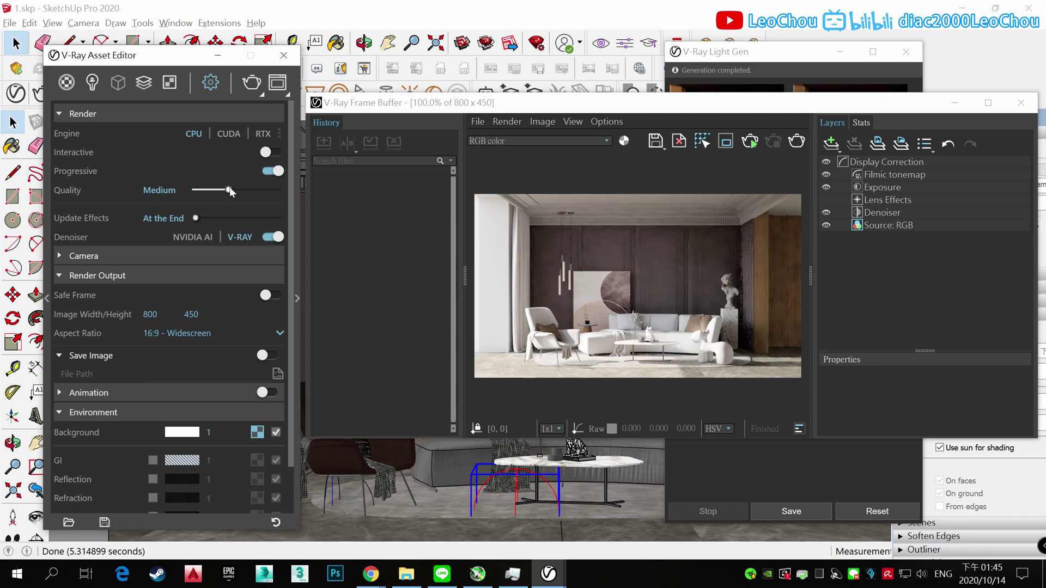
left_click(794, 143)
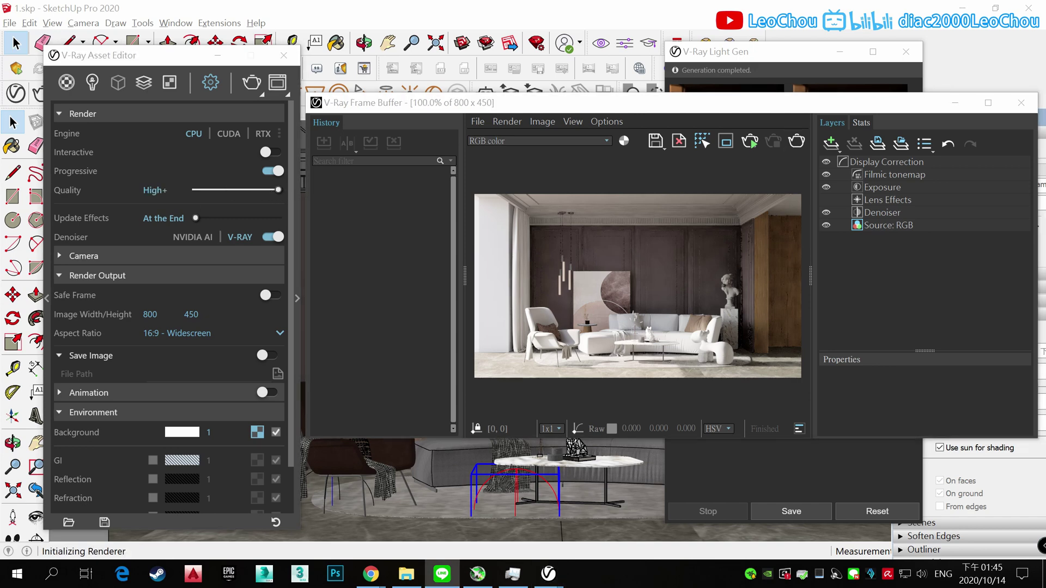
Step: Let the render refine while moving the Frame Buffer left to reveal the Light Gen previews
left_click_drag(753, 110, 716, 116)
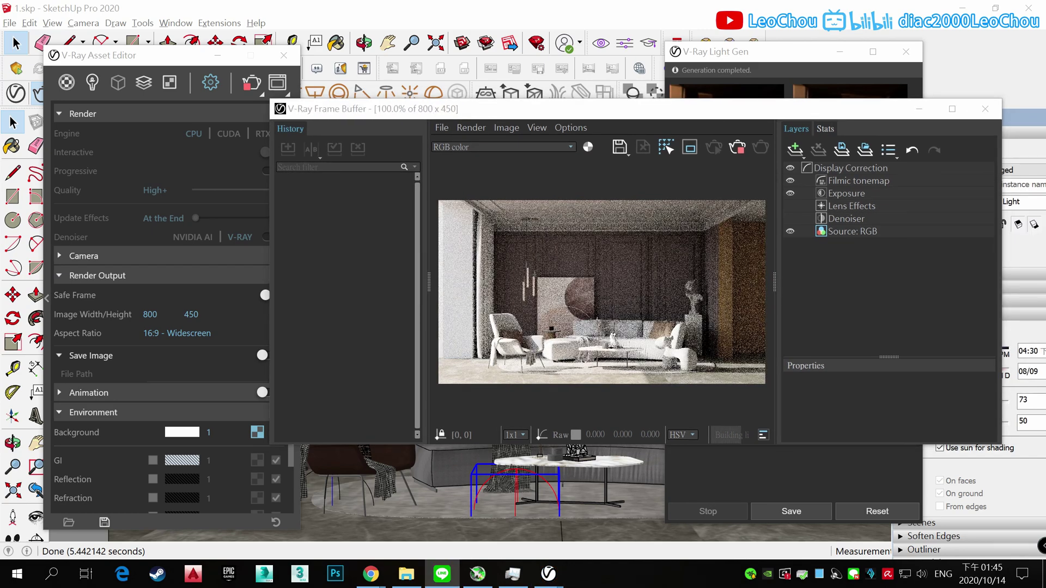
key("super+e")
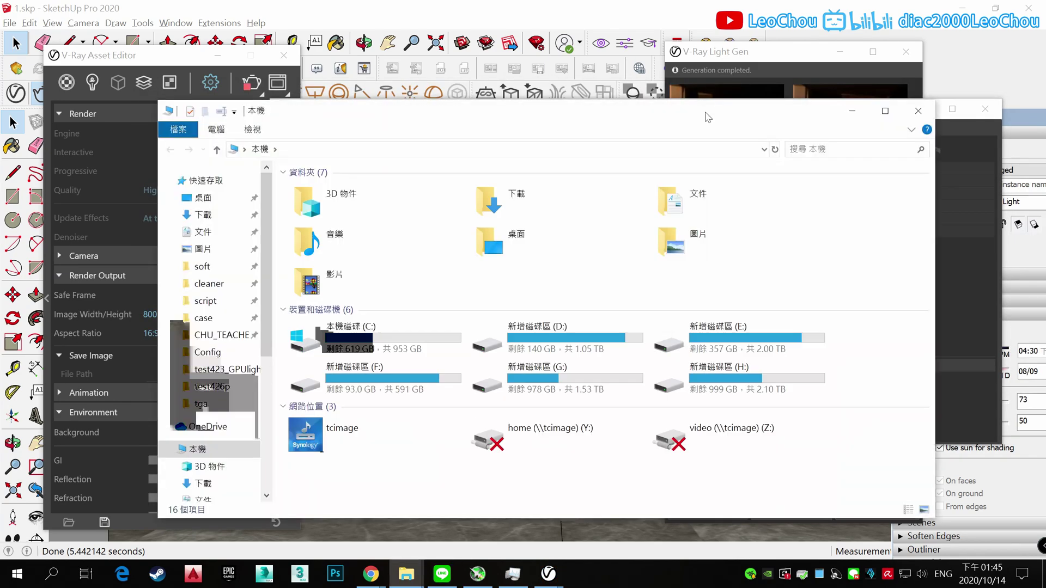
key("alt+Tab")
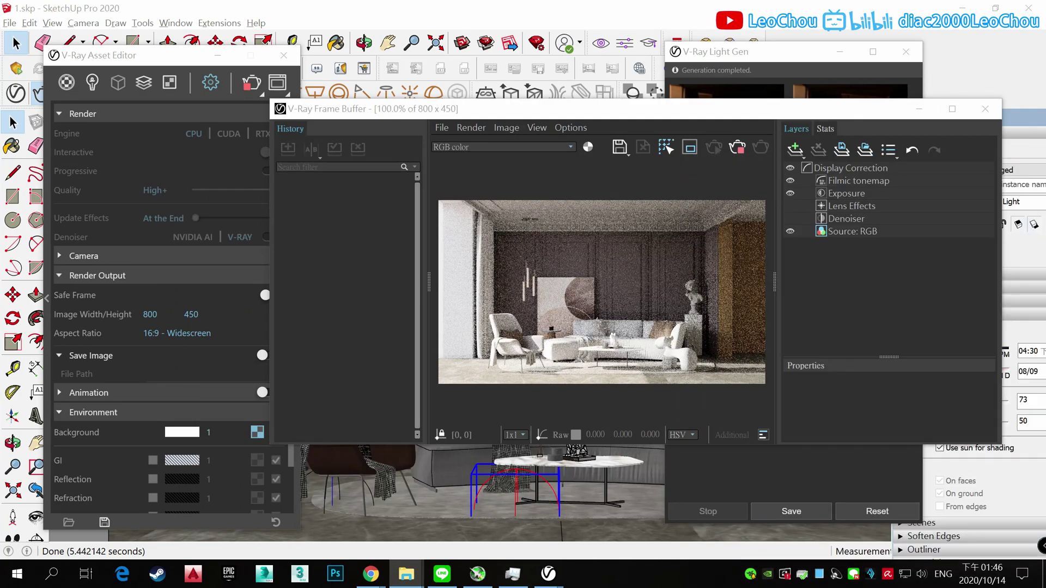
scroll(637, 280, "up", 1)
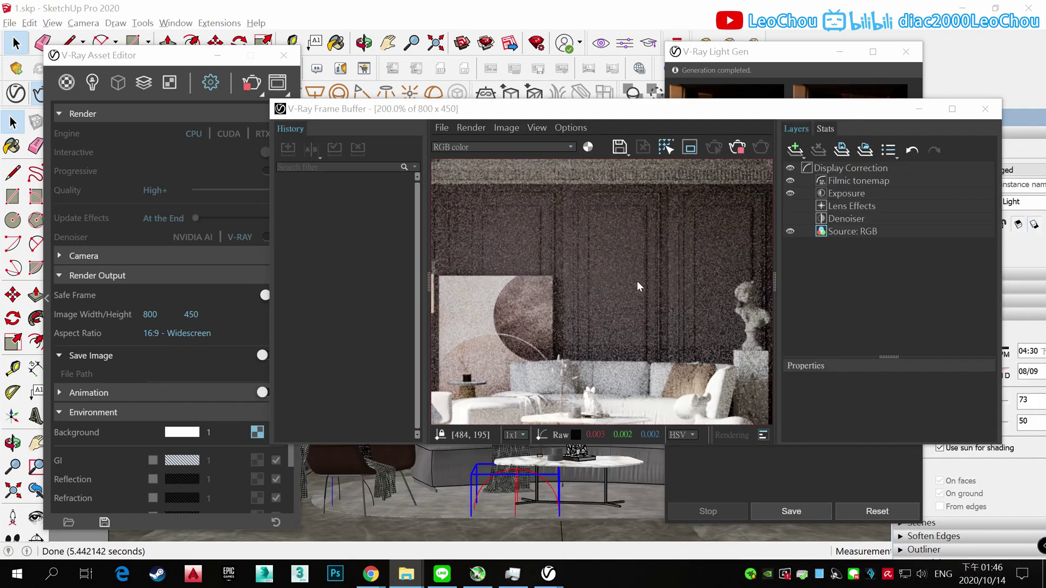
scroll(639, 281, "down", 1)
scroll(706, 331, "up", 1)
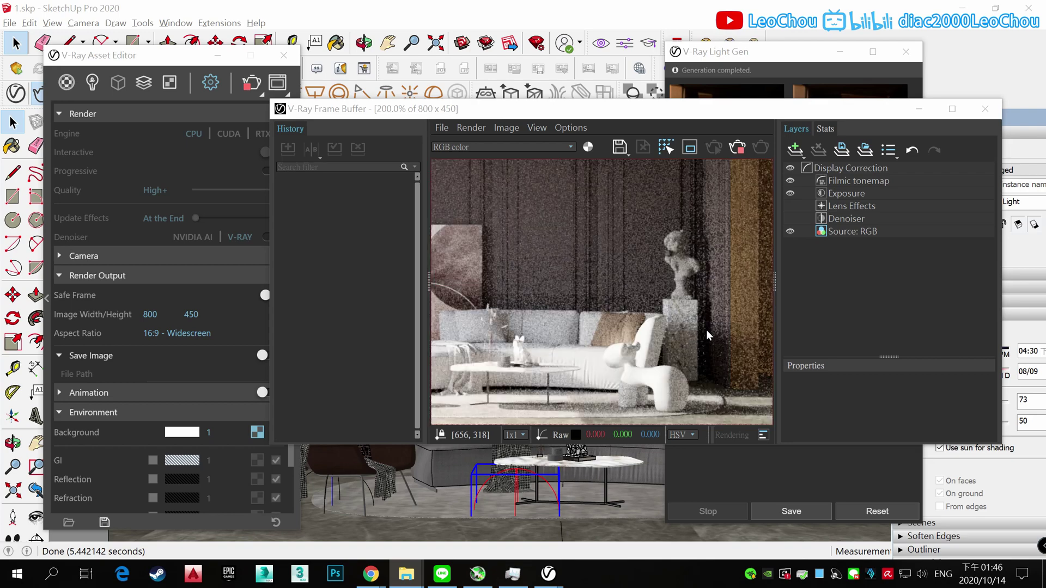
scroll(707, 332, "down", 1)
scroll(707, 331, "up", 1)
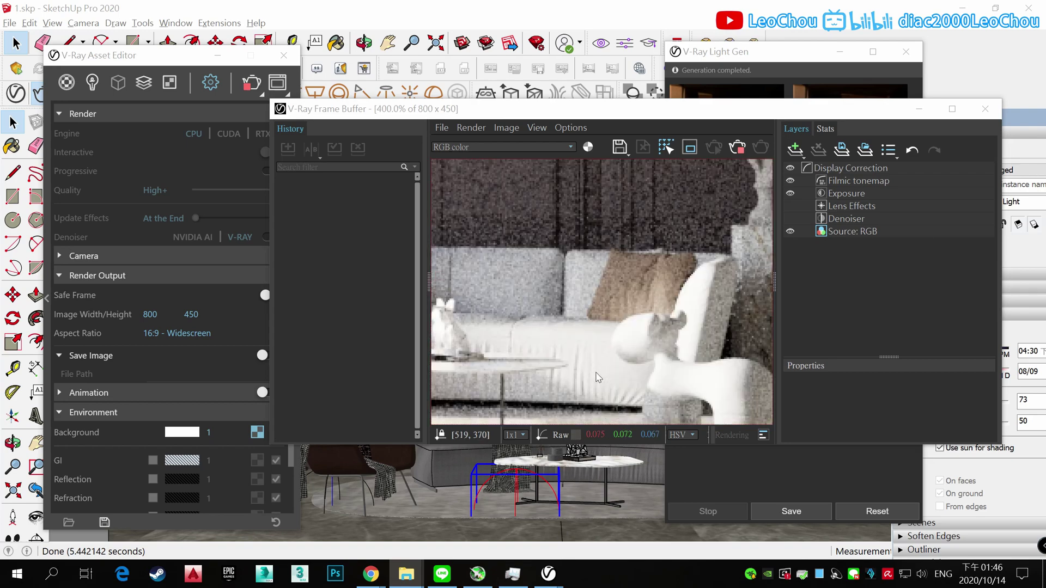
scroll(597, 377, "down", 1)
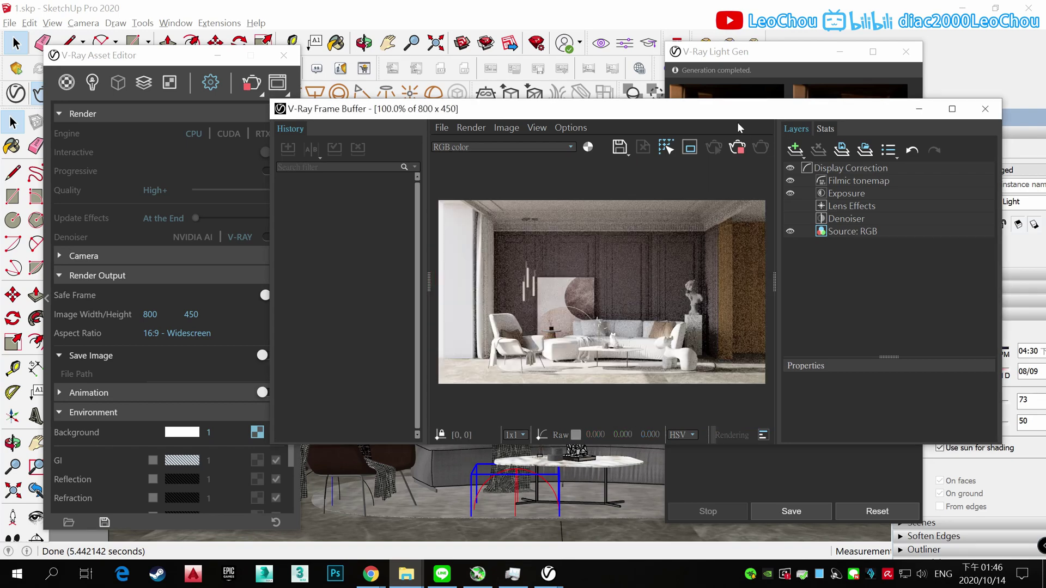
mouse_move(649, 114)
left_mouse_down()
mouse_move(409, 107)
mouse_move(446, 116)
left_mouse_up()
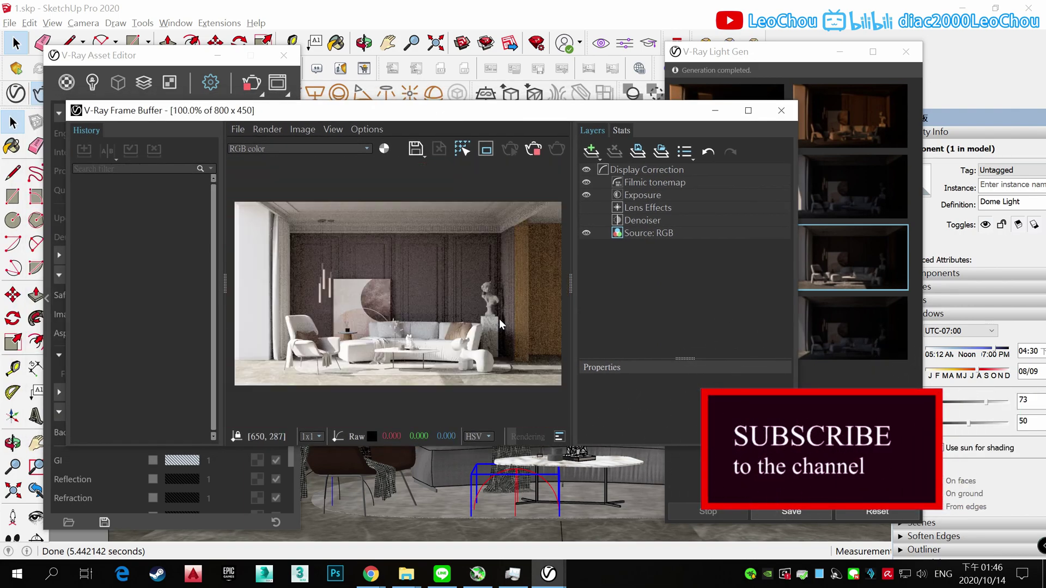
left_click_drag(570, 327, 611, 330)
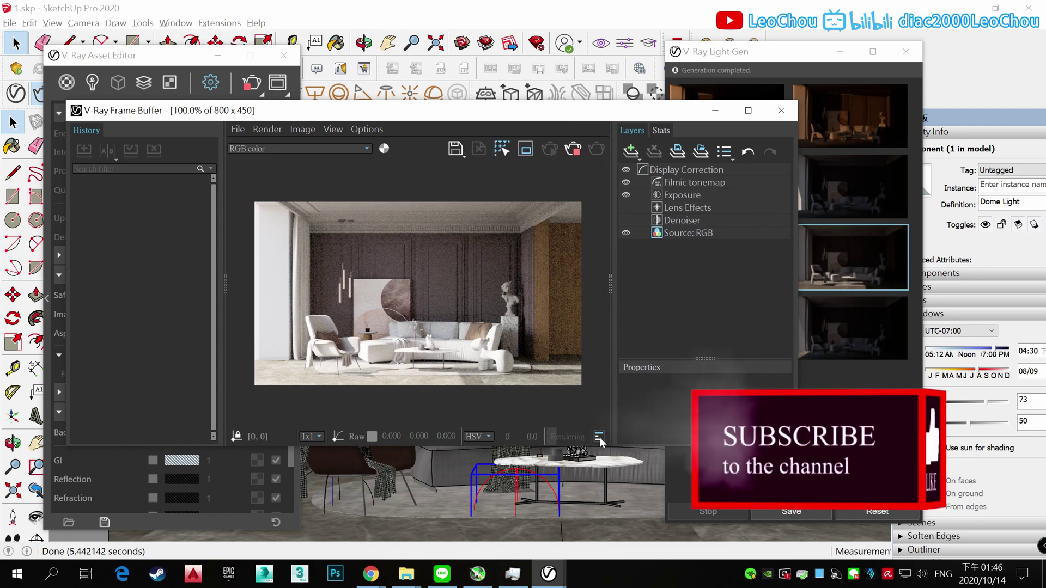
Step: Open the V-Ray Progress Window and arrange it beside the Frame Buffer
mouse_move(598, 119)
left_mouse_down()
mouse_move(607, 126)
mouse_move(599, 214)
left_mouse_up()
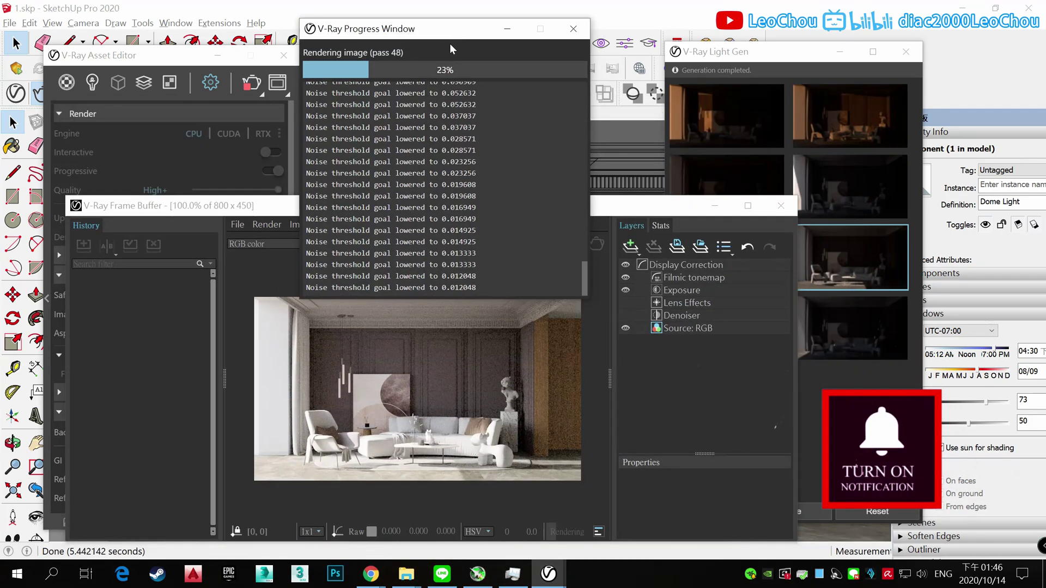
left_click(134, 57)
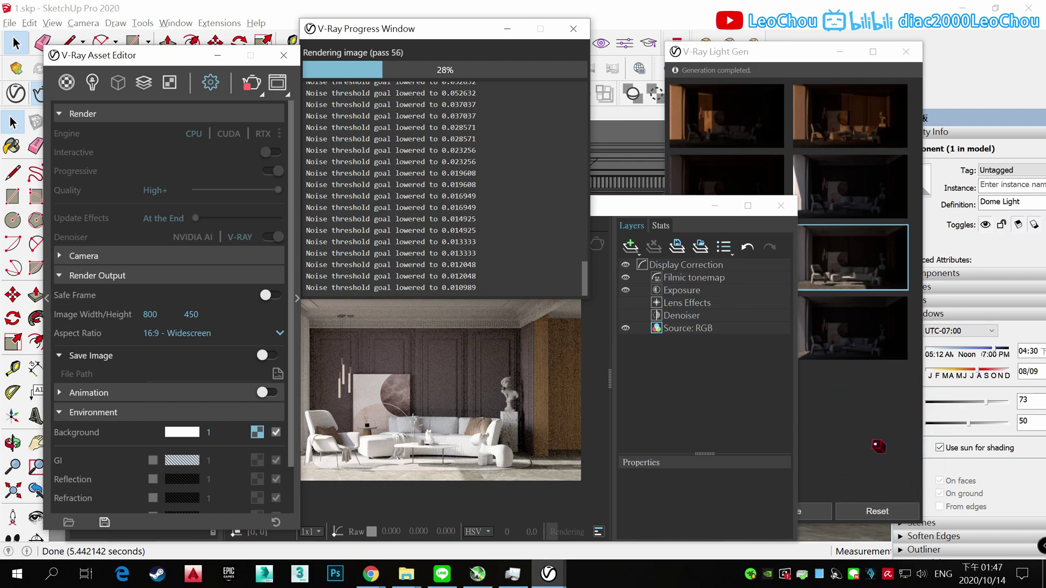
left_click_drag(654, 205, 809, 140)
scroll(696, 322, "up", 1)
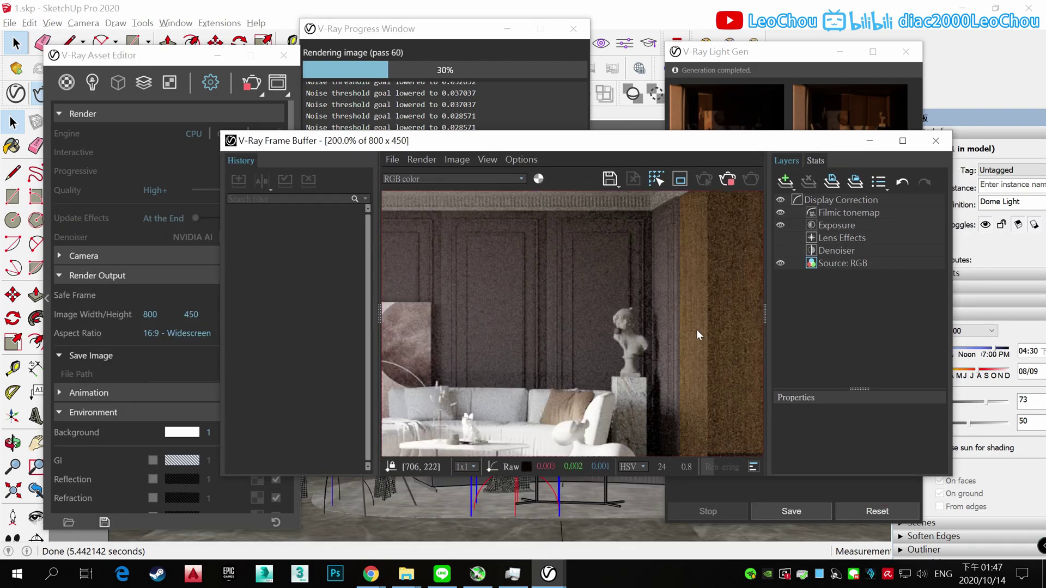
scroll(693, 327, "down", 1)
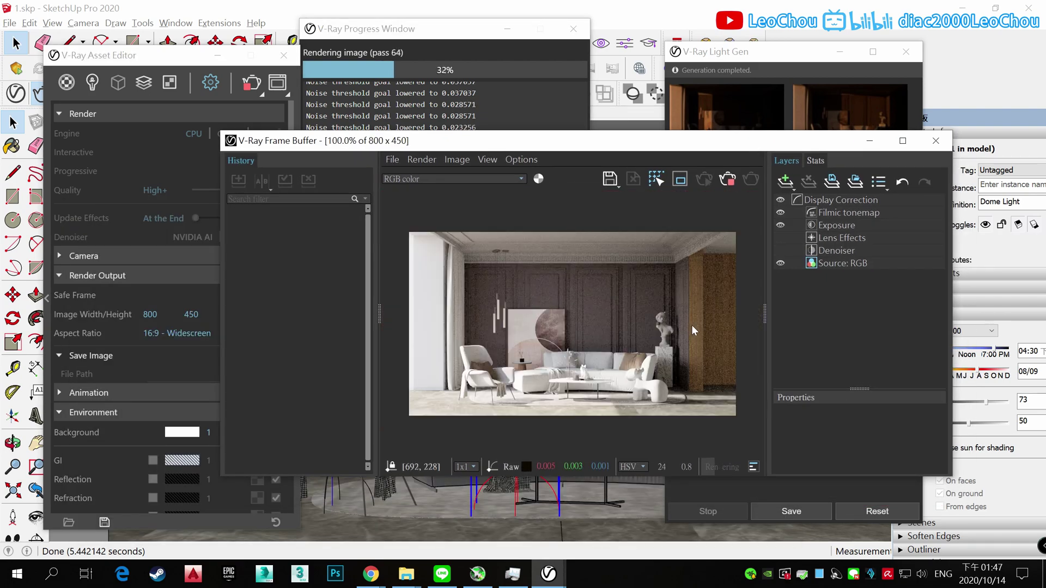
left_click(455, 35)
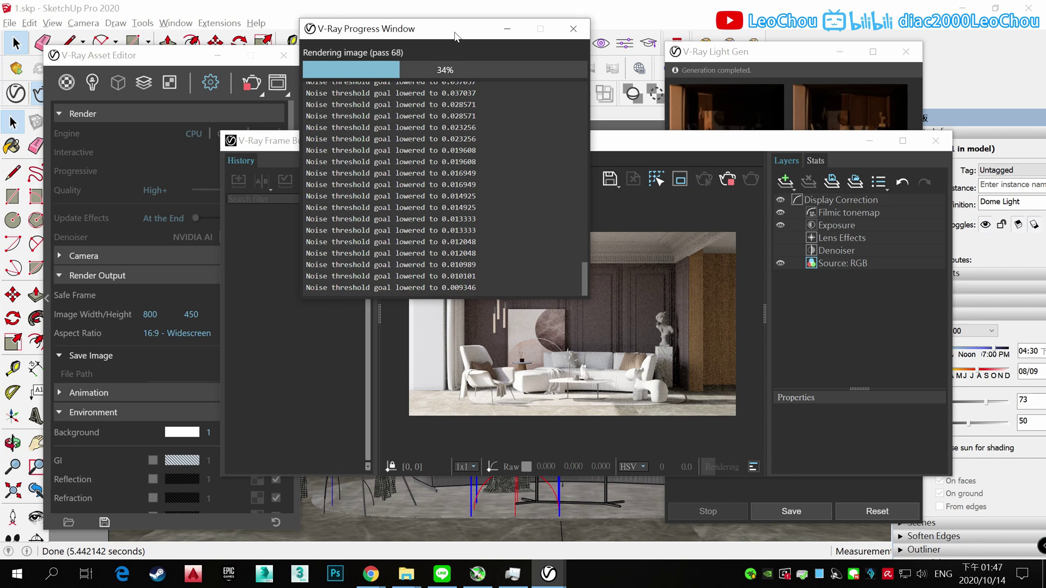
left_click_drag(425, 40, 288, 45)
left_click_drag(518, 141, 527, 154)
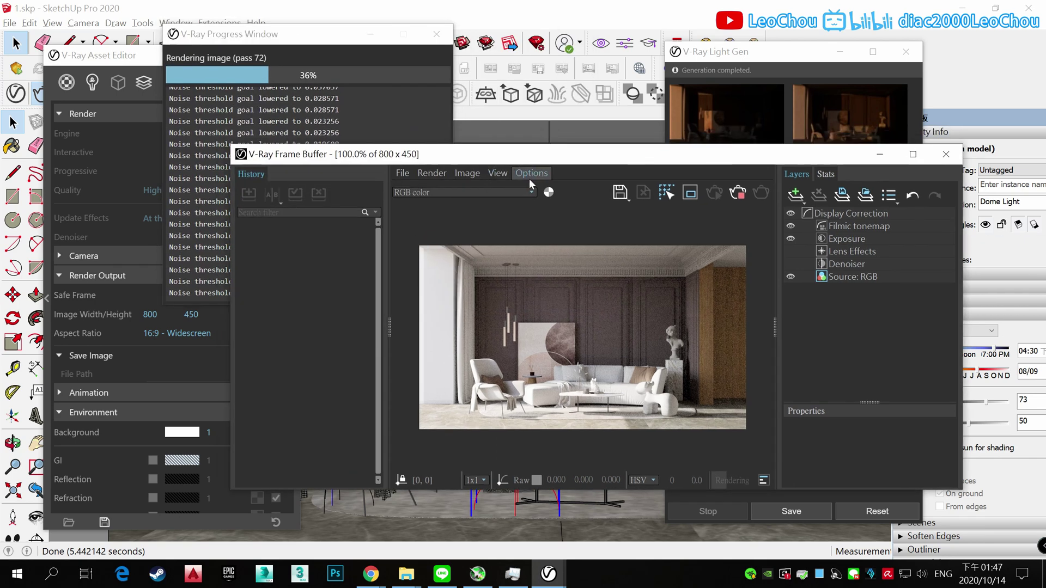
left_click(488, 178)
left_click_drag(413, 159, 463, 146)
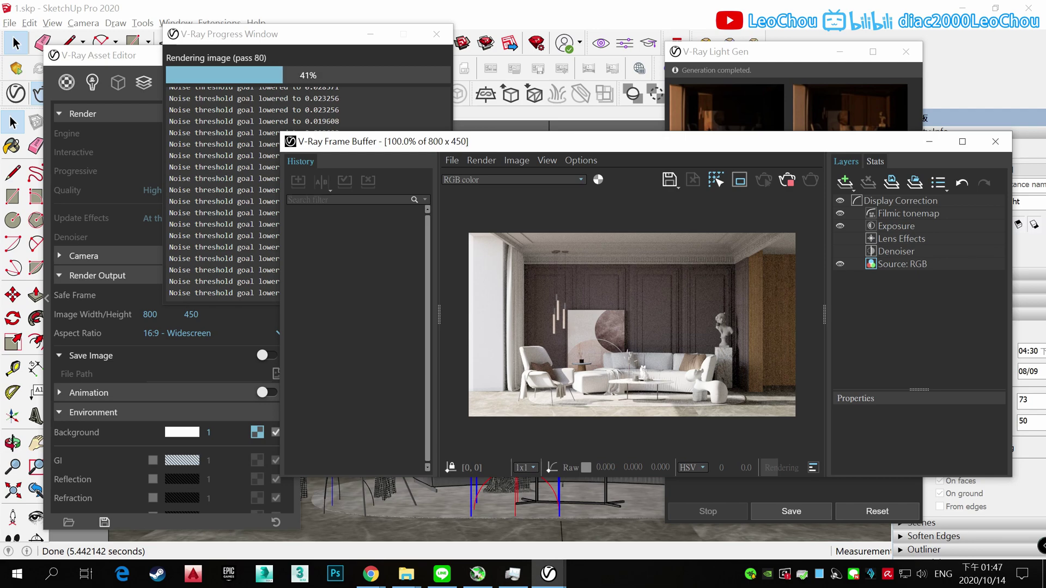
Step: Zoom into the render to check noise while it finishes to 100%
scroll(681, 351, "up", 1)
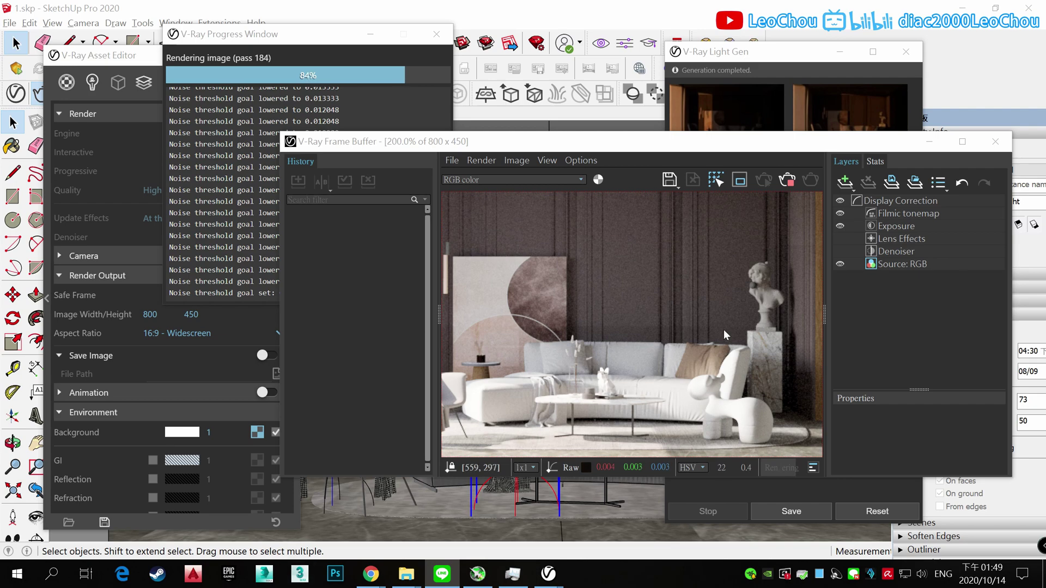
scroll(645, 316, "up", 2)
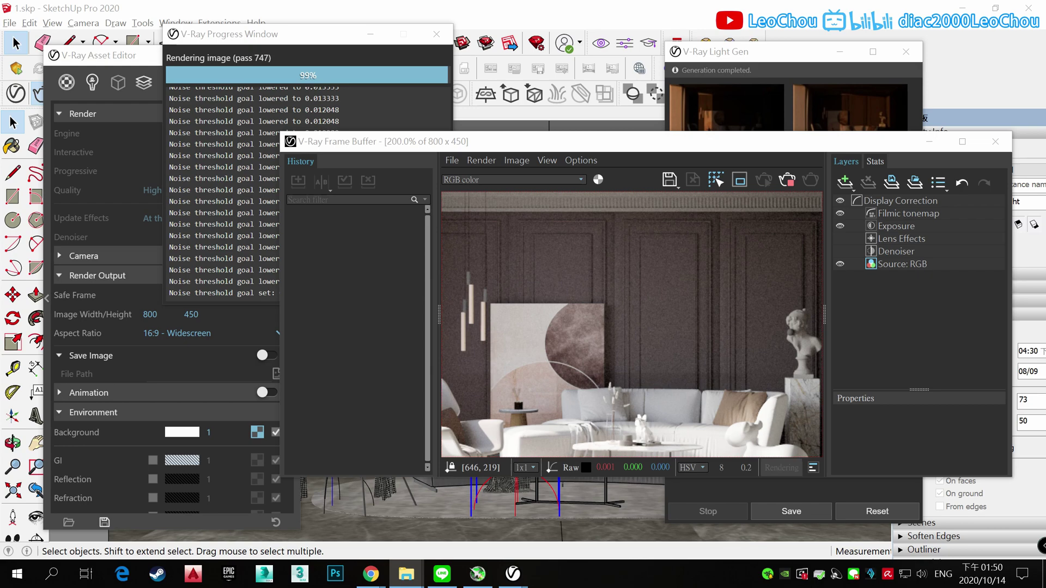
scroll(729, 308, "down", 2)
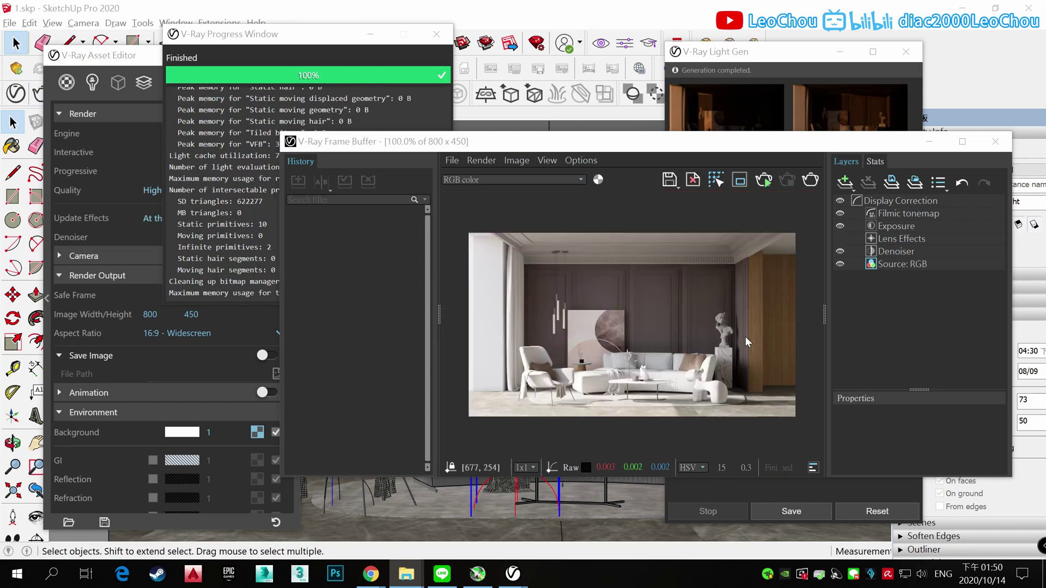
scroll(677, 347, "up", 2)
Step: Reset and restart Light Gen to regenerate the lighting previews
left_click(424, 49)
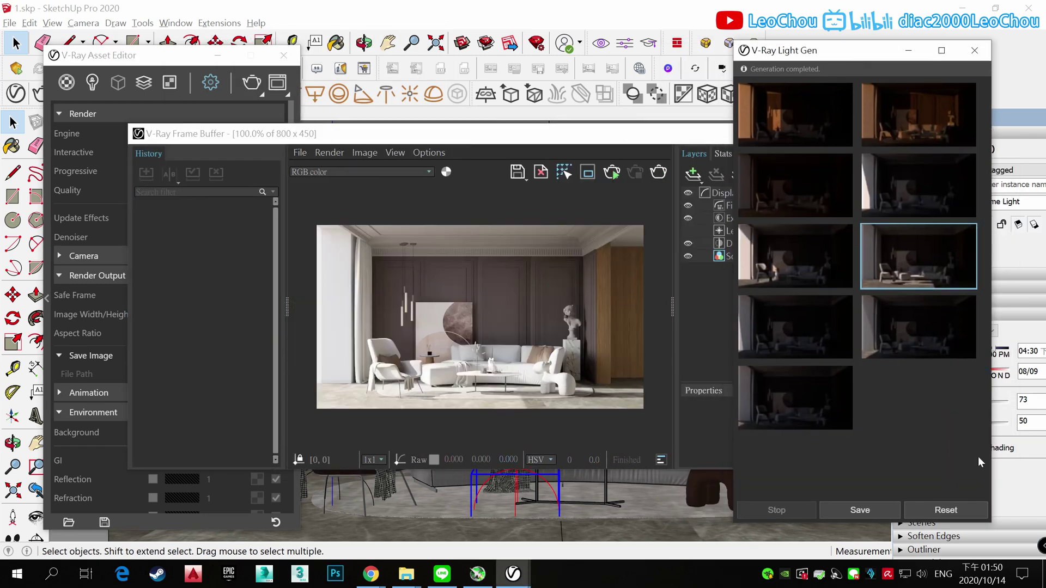
left_click(946, 510)
left_click(866, 508)
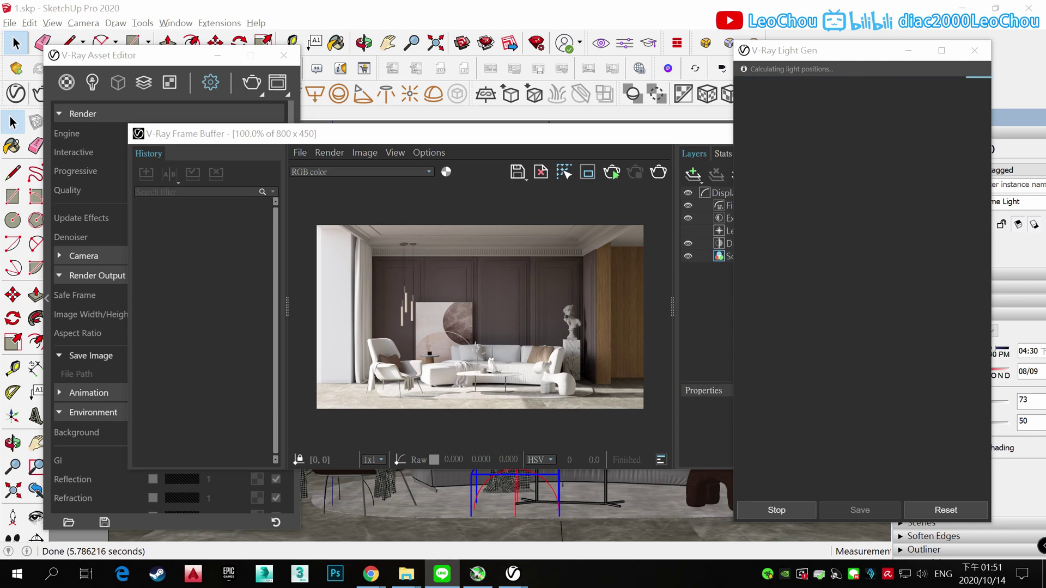
key("alt+shift")
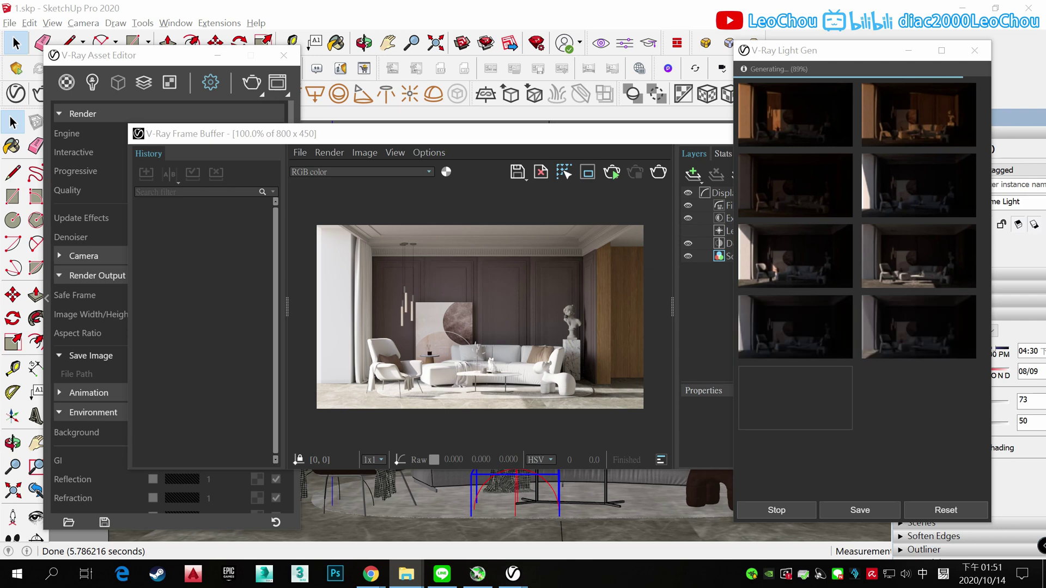
Step: Close the Asset Editor, launch V-Ray Vision, and switch to the Chaos downloads page in Chrome
left_click(284, 55)
left_click(114, 93)
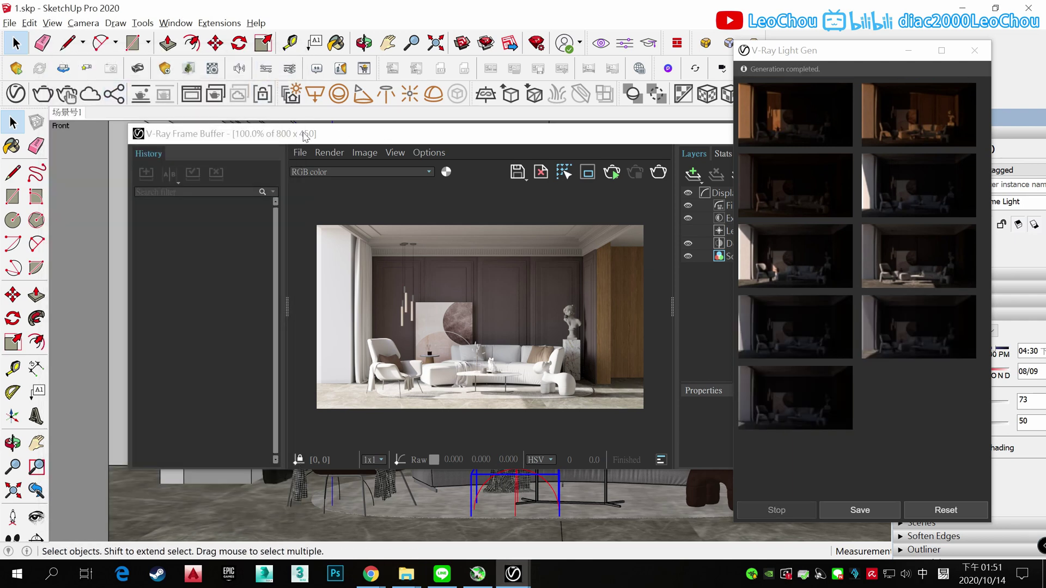
left_click(455, 537)
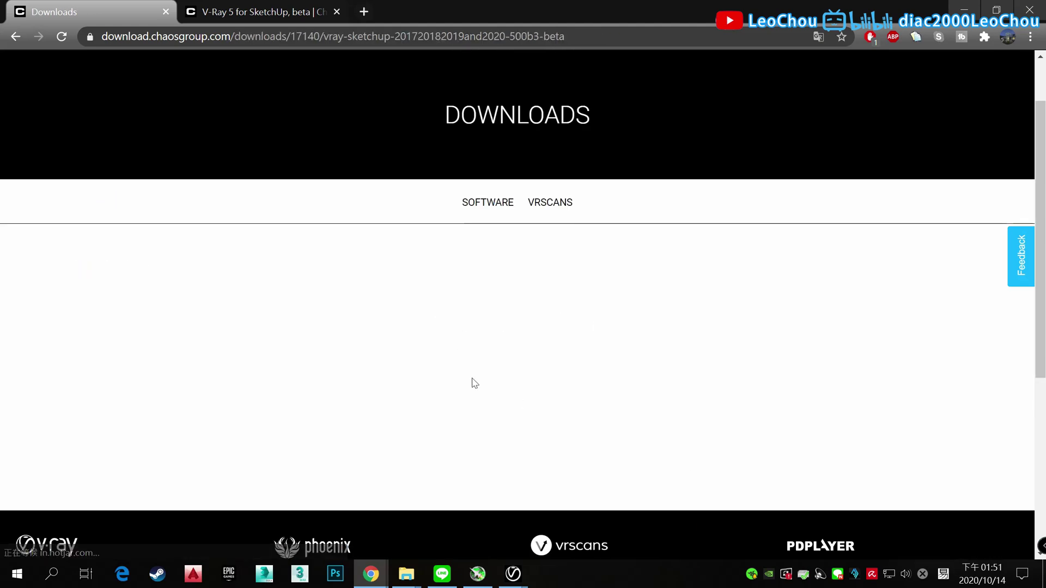
Step: Review the What's New list and highlight the Post-process feature line
scroll(464, 380, "down", 5)
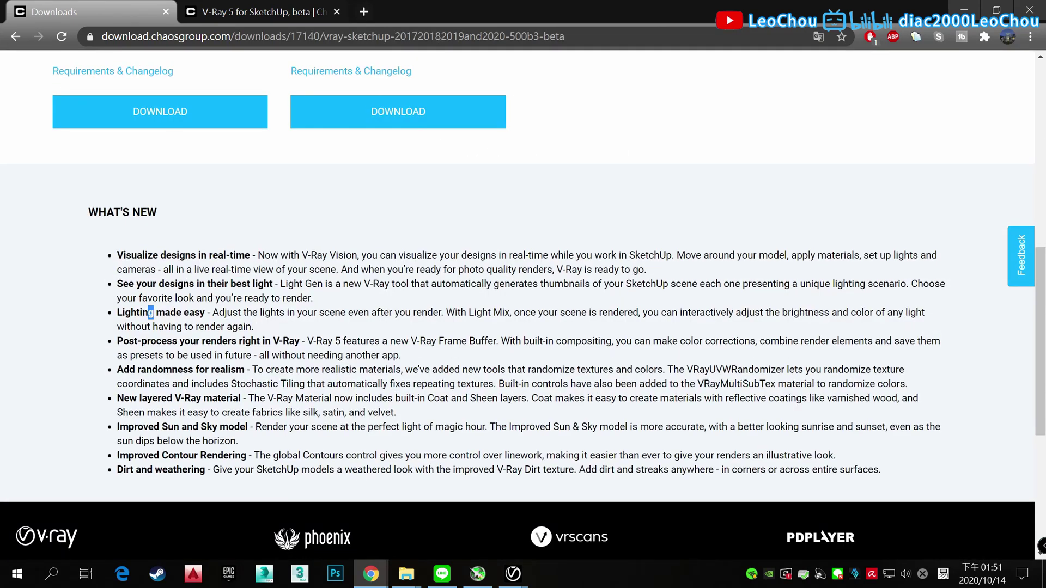
key("alt+Tab")
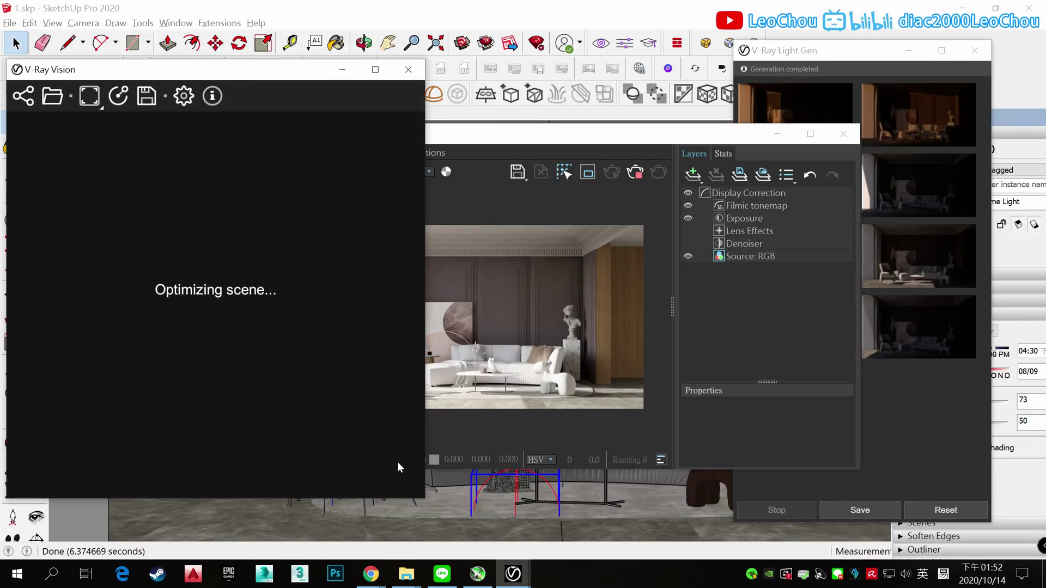
key("alt+Tab")
left_click_drag(188, 370, 228, 369)
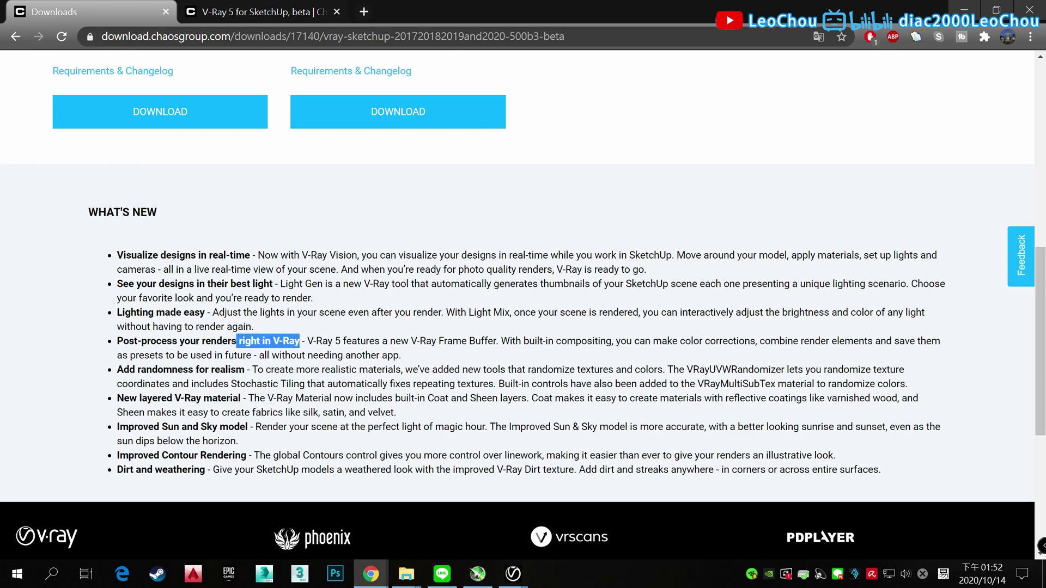
left_click_drag(288, 341, 190, 340)
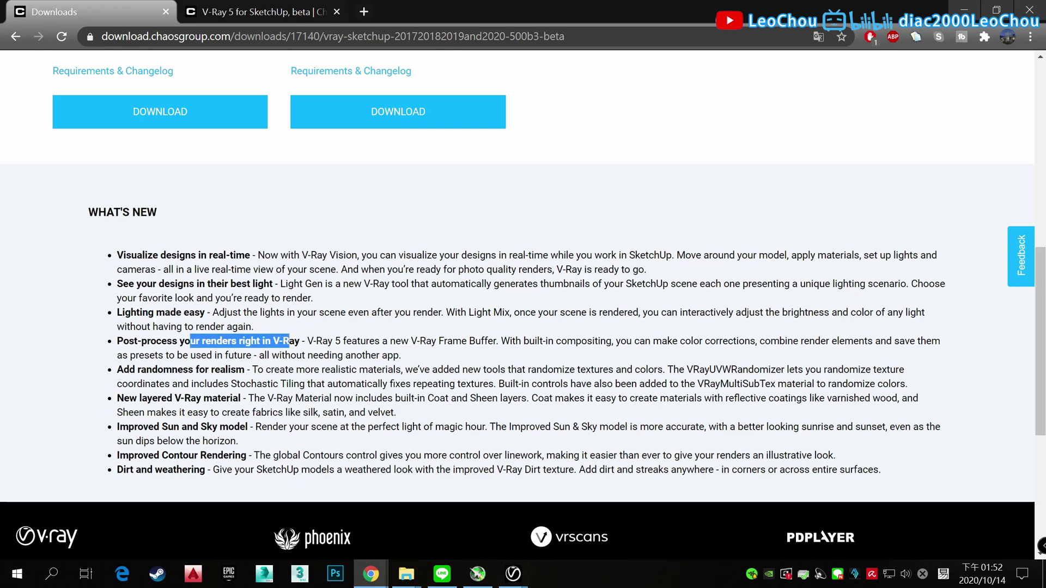
Step: Return to SketchUp through the V-Ray taskbar icon
left_click_drag(394, 311, 485, 426)
left_click(485, 427)
left_click(512, 574)
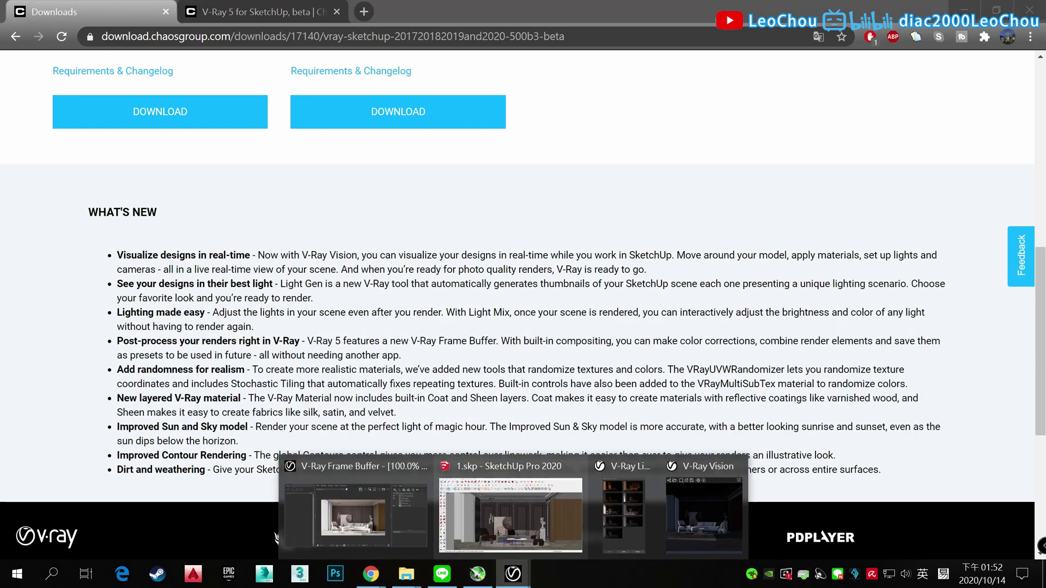
left_click_drag(443, 469, 677, 469)
left_click(513, 573)
Step: Close Light Gen, widen V-Ray Vision, and orbit to face the window and sofa
left_click(599, 519)
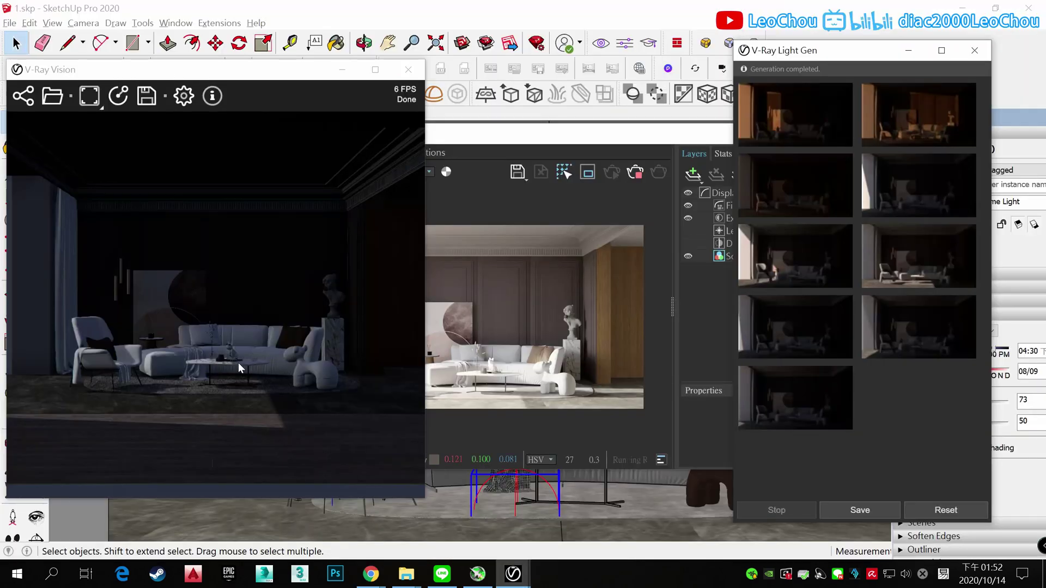
left_click_drag(238, 368, 299, 348)
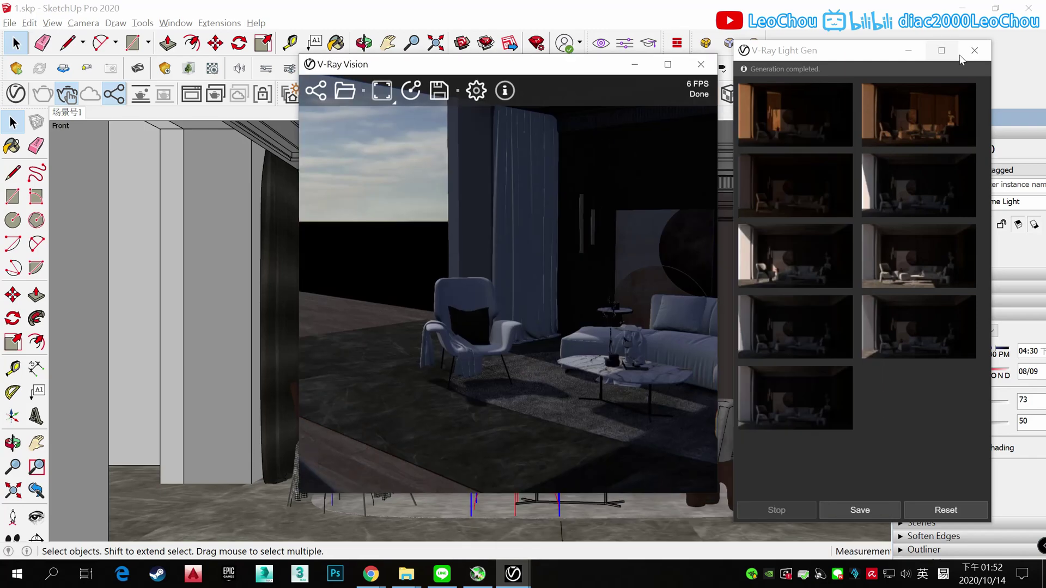
left_click(975, 50)
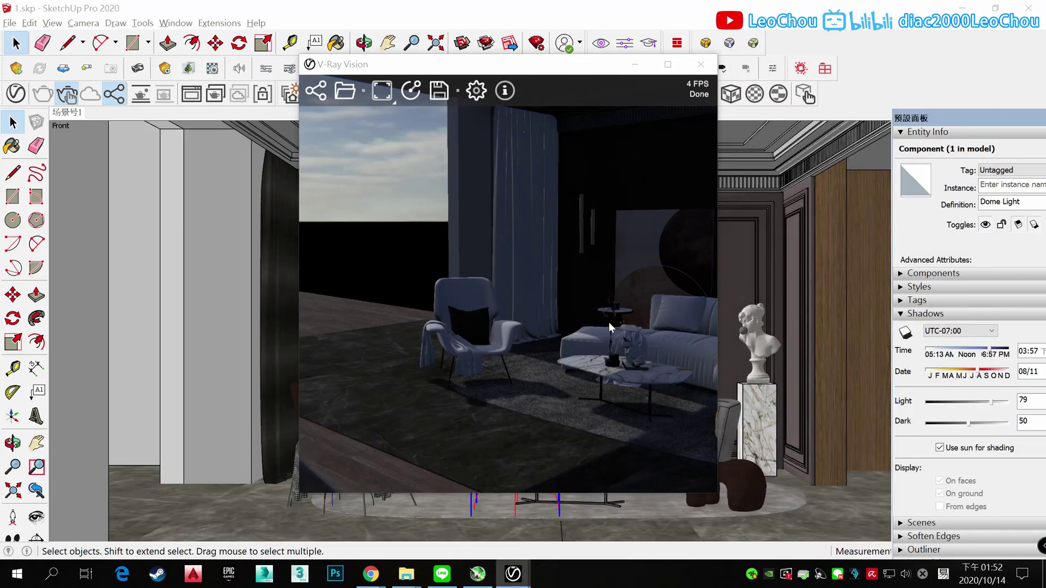
left_click(319, 87)
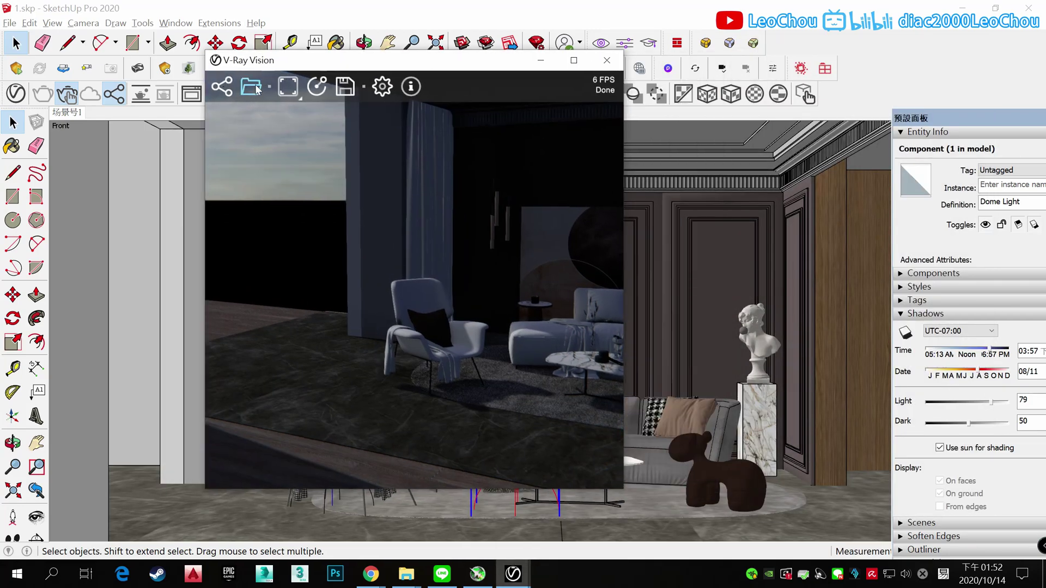
left_click(252, 88)
left_click(440, 322)
left_click_drag(624, 172, 926, 172)
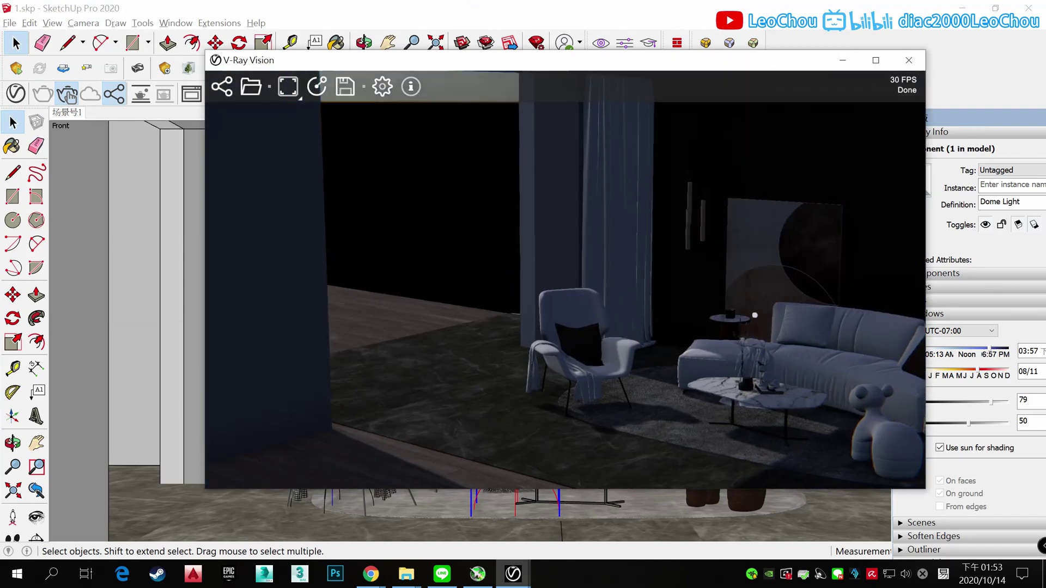
mouse_move(747, 397)
middle_mouse_down()
mouse_move(370, 271)
mouse_move(838, 220)
mouse_move(892, 244)
mouse_move(742, 345)
middle_mouse_up()
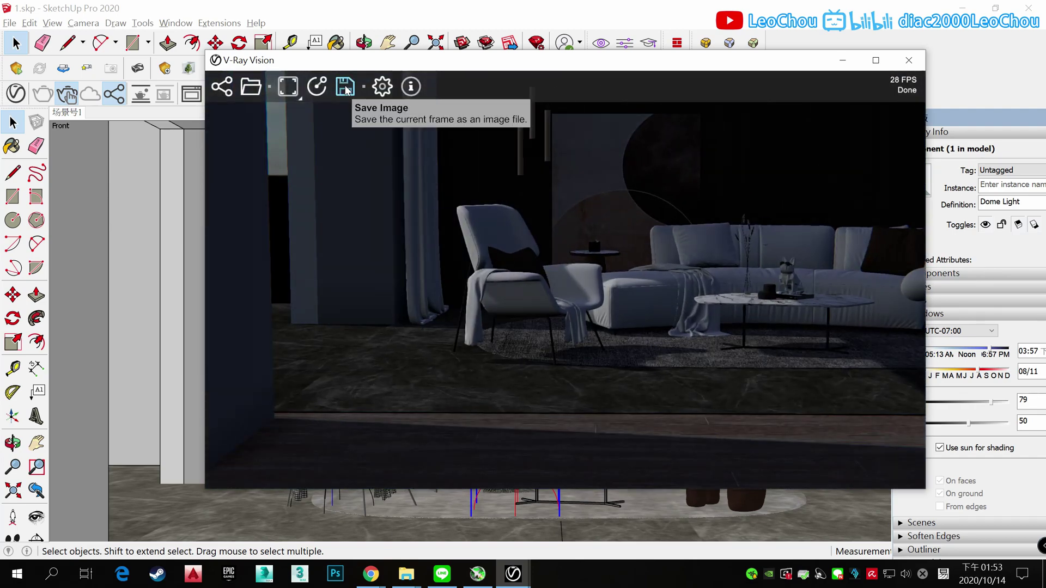
Step: Enable Auto Exposure, Vignetting and Fly Mode in V-Ray Vision, then maximize it
left_click(382, 86)
mouse_move(547, 225)
left_mouse_down()
mouse_move(595, 225)
mouse_move(544, 225)
left_mouse_up()
left_click(407, 202)
left_click(407, 249)
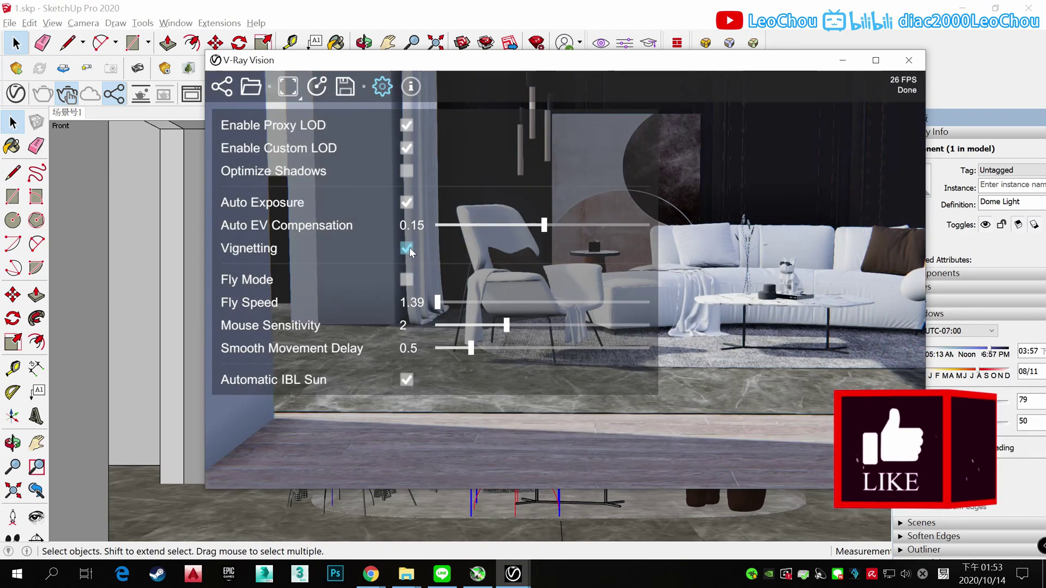
left_click(406, 280)
left_click(384, 88)
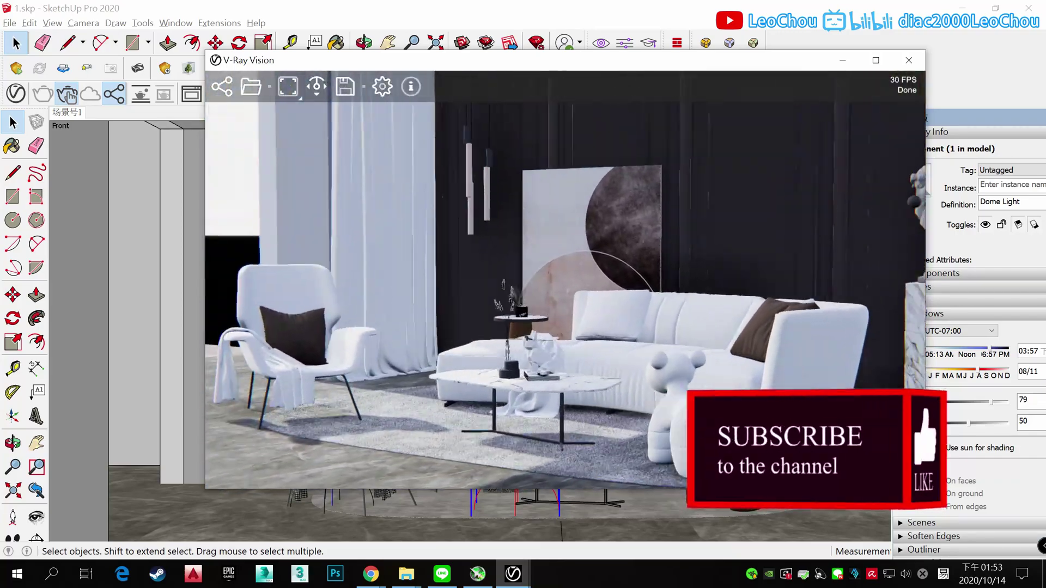
left_click(875, 60)
left_click(477, 573)
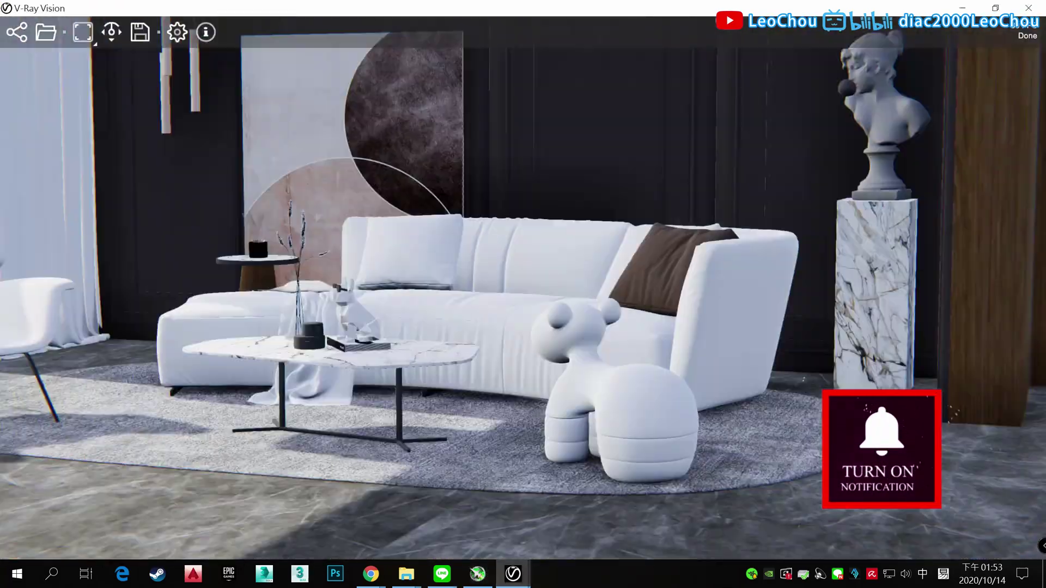
Step: Swing the camera across the room and check the navigation shortcuts panel
left_click_drag(256, 228, 77, 238)
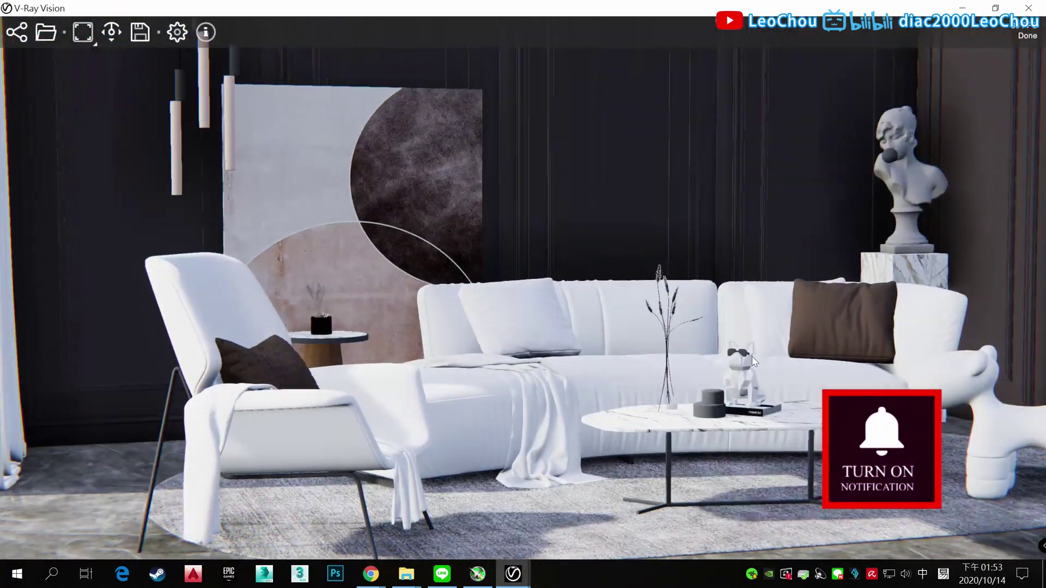
left_click(177, 31)
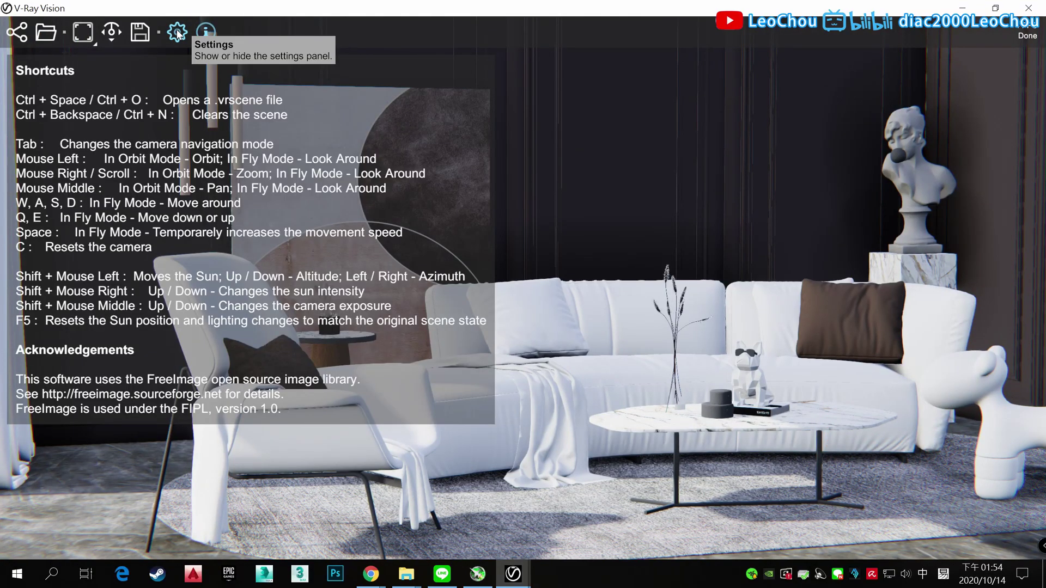
left_click(177, 32)
left_click(177, 32)
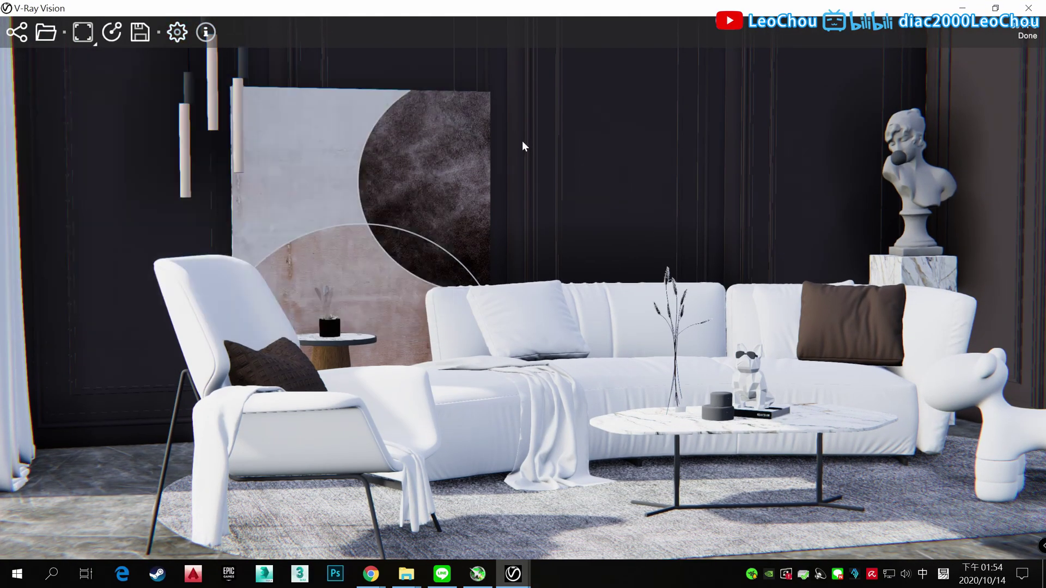
scroll(523, 147, "up", 1)
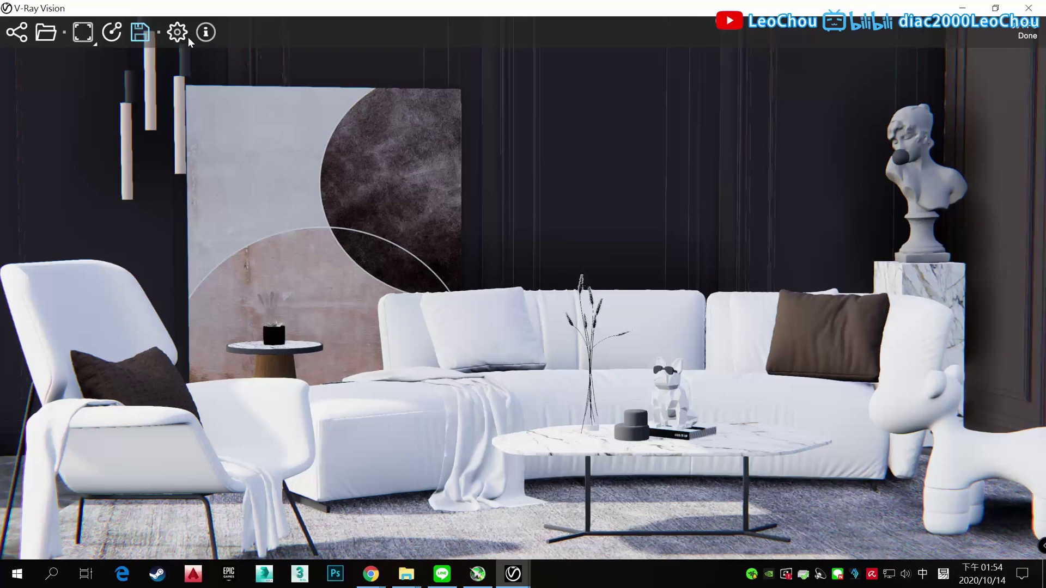
left_click(205, 31)
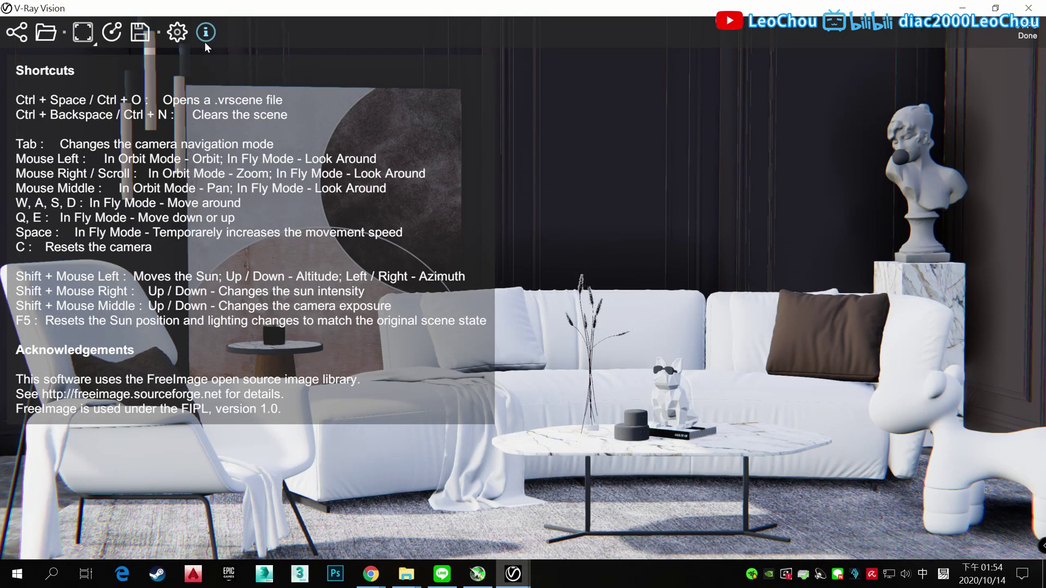
Step: Fly forward with W to a close-up of the sofa cushions and coffee table
mouse_move(206, 73)
right_mouse_down()
mouse_move(551, 167)
mouse_move(654, 361)
right_mouse_up()
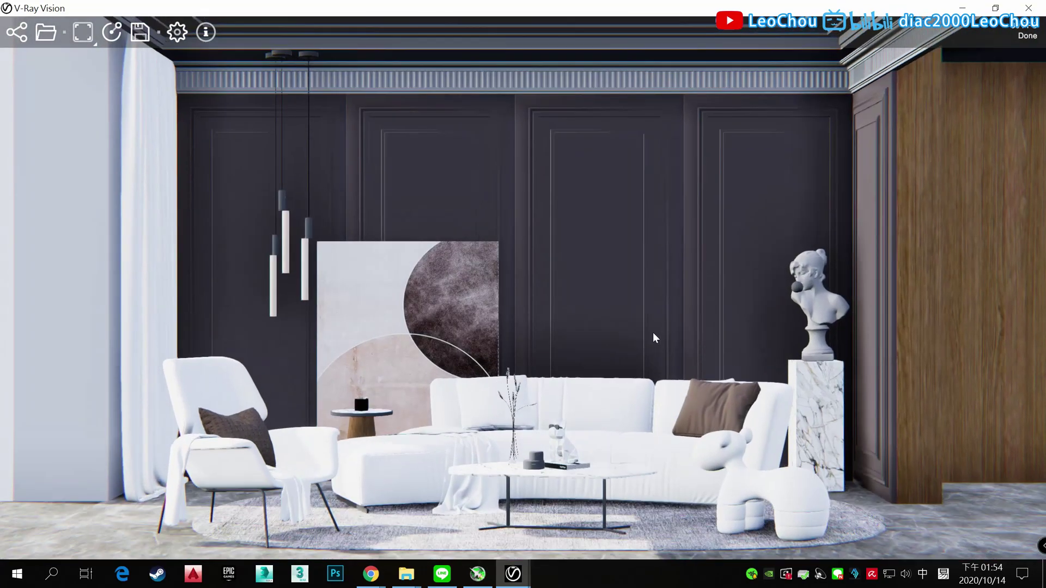
key("w")
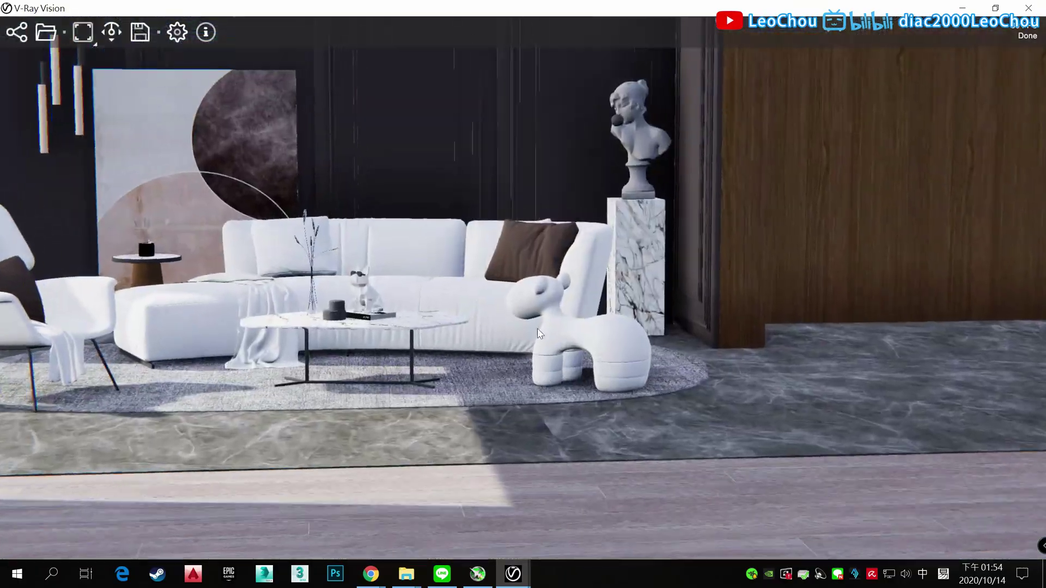
key("w")
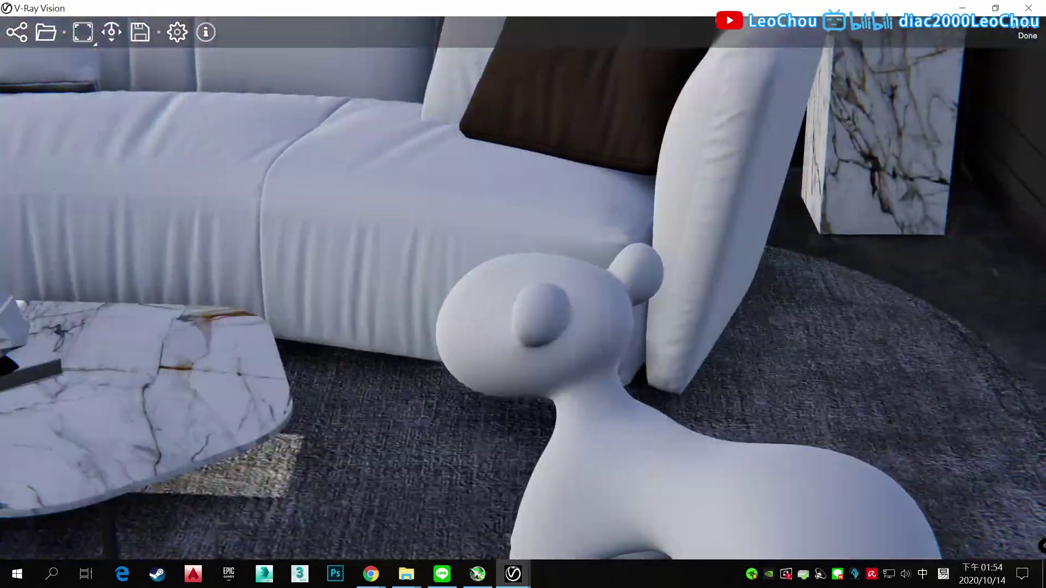
key("w")
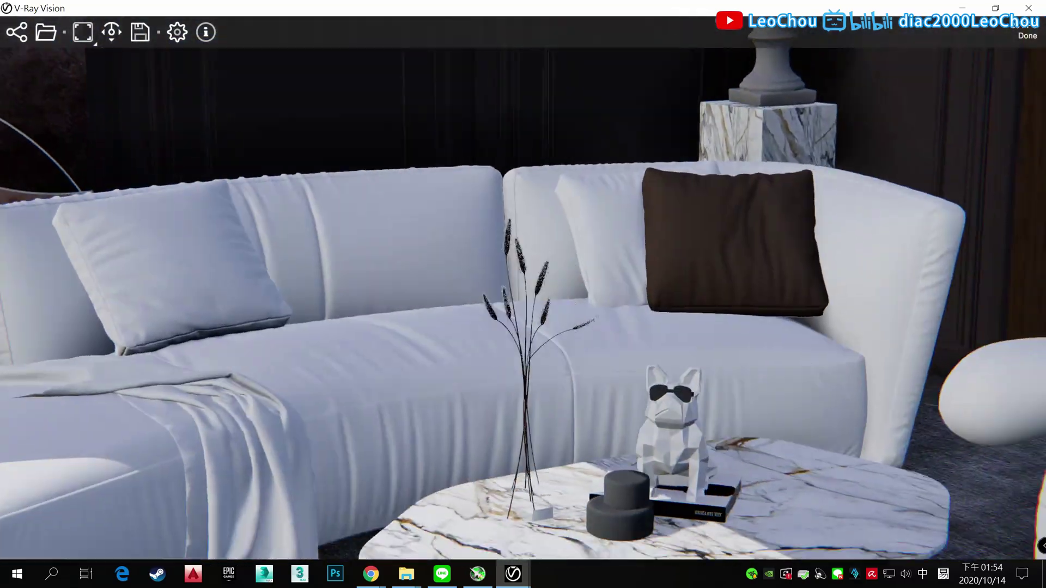
Step: Close V-Ray Vision, enlarge the Frame Buffer, and select its Filmic tonemap layer
left_click(902, 64)
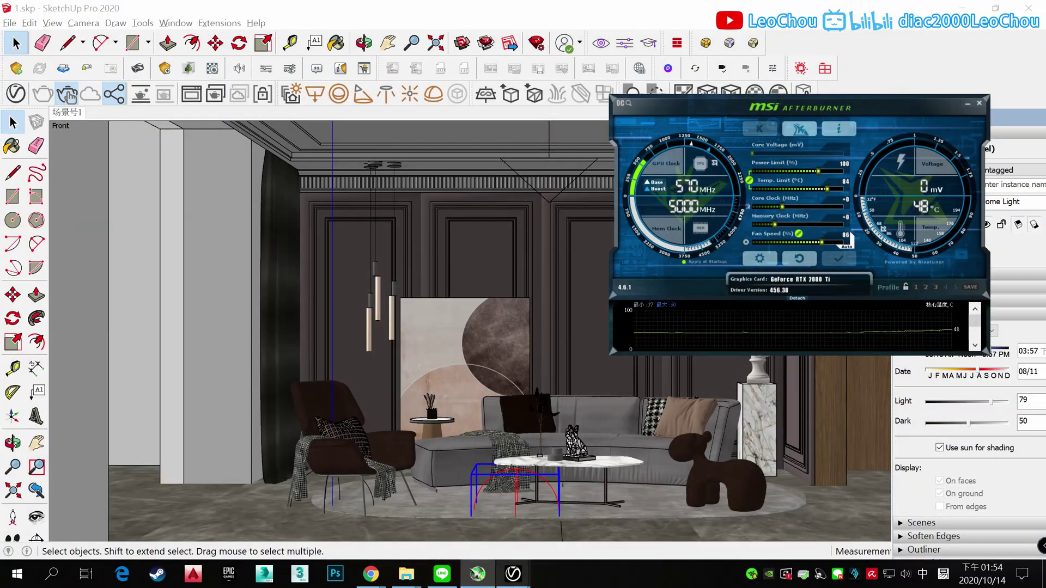
mouse_move(512, 574)
left_click(430, 482)
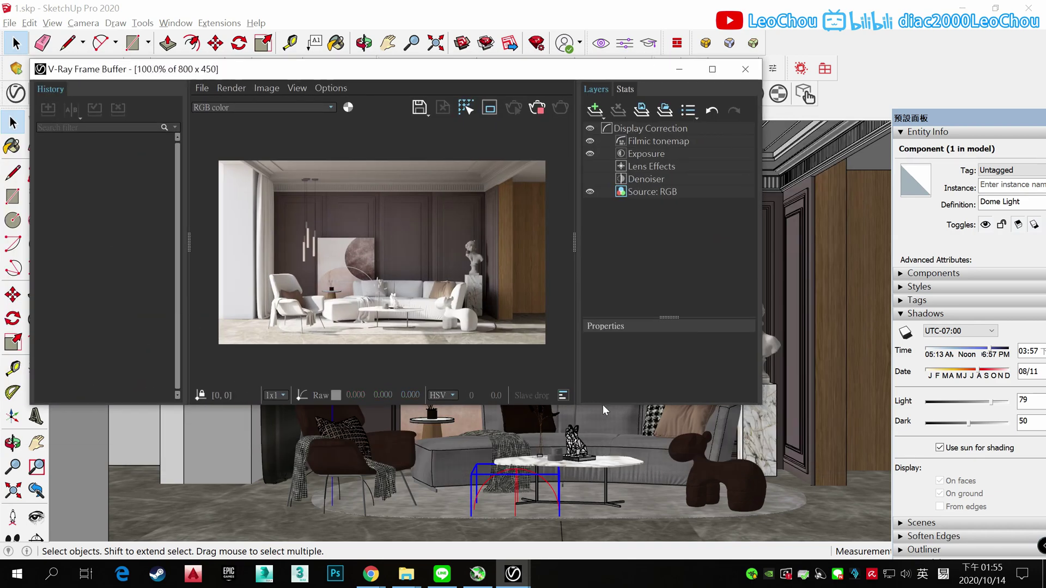
left_click_drag(603, 404, 602, 492)
left_click(651, 141)
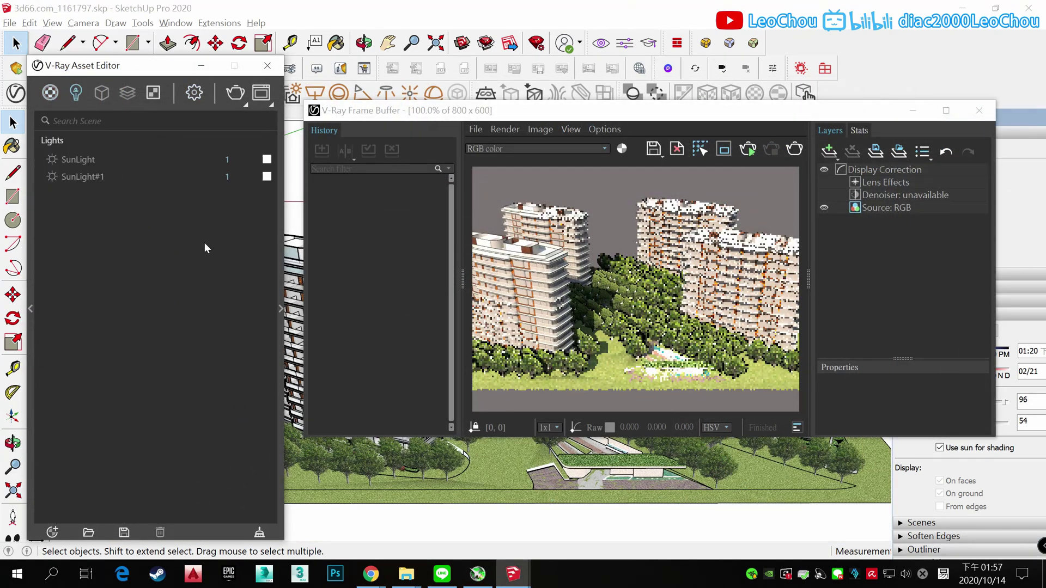
Step: Add a new Sky texture and expand the existing Environment Sky, Texture1 and Texture entries
left_click(126, 94)
left_click(189, 199)
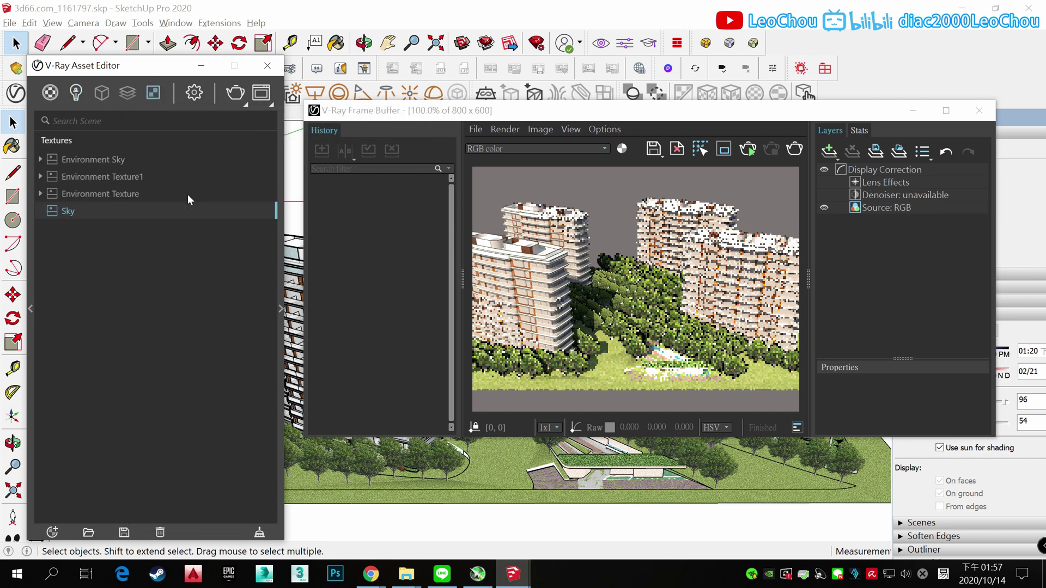
left_click(40, 159)
left_click(41, 194)
left_click(41, 227)
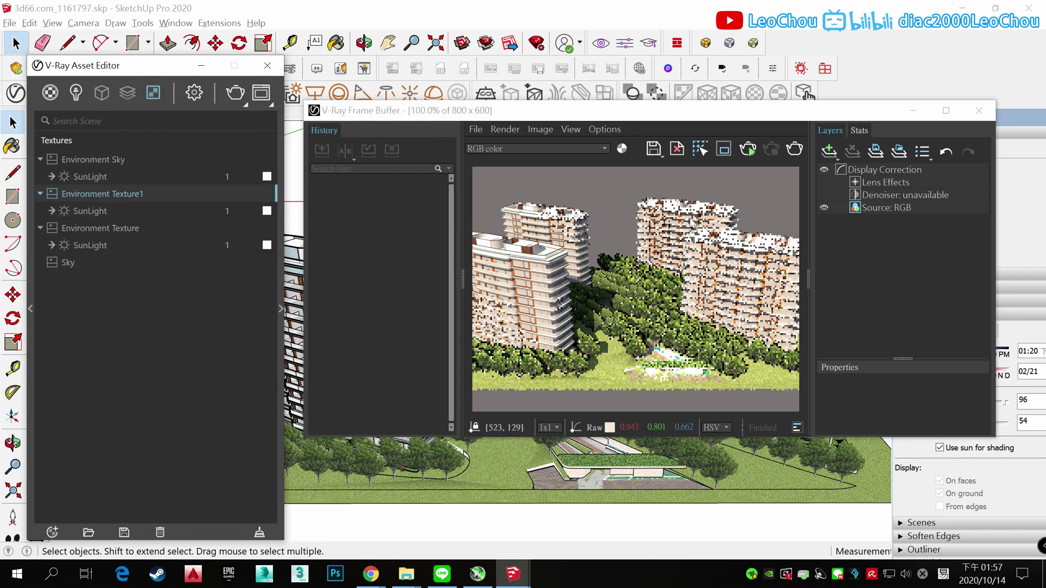
left_click(723, 149)
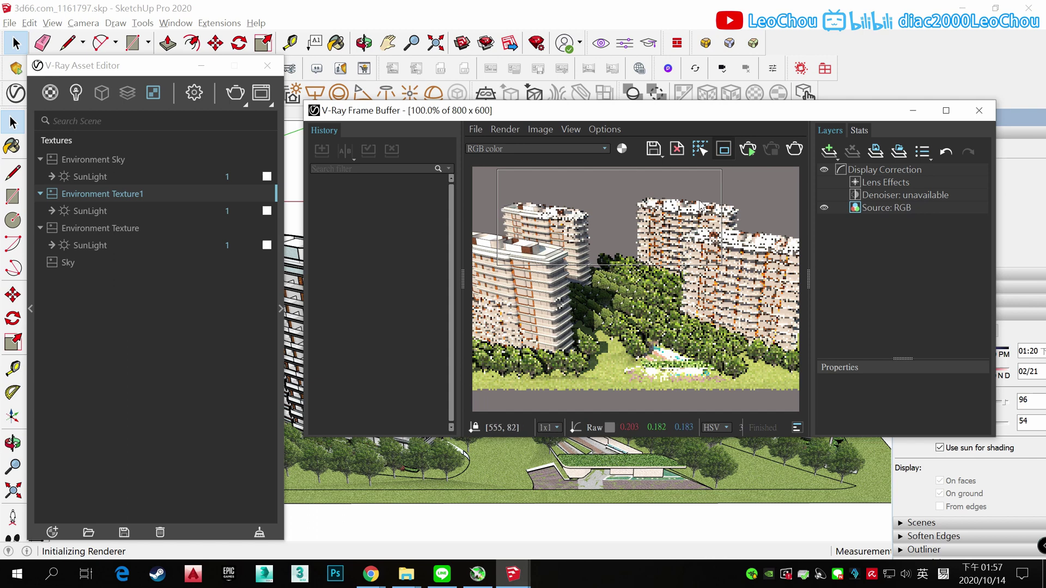
left_click(194, 92)
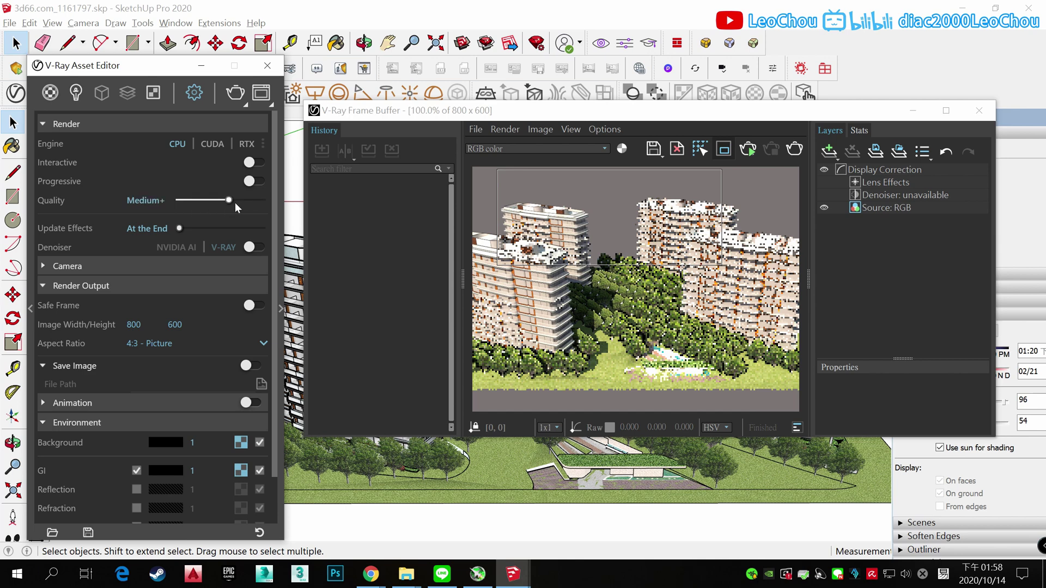
left_click(154, 93)
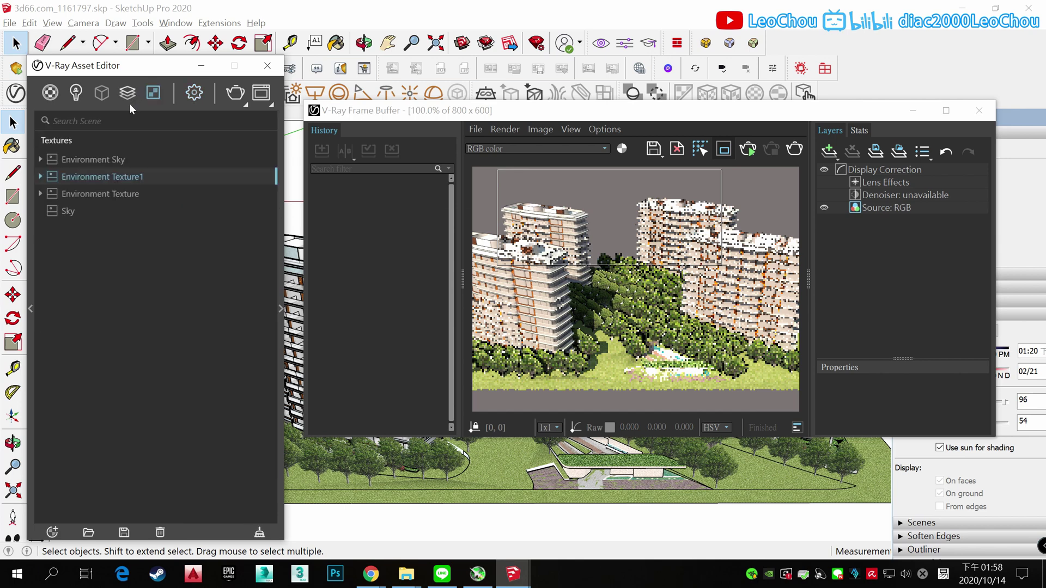
Step: Delete the Environment Sky, Environment Texture1 and Environment Texture textures
right_click(57, 164)
left_click(116, 247)
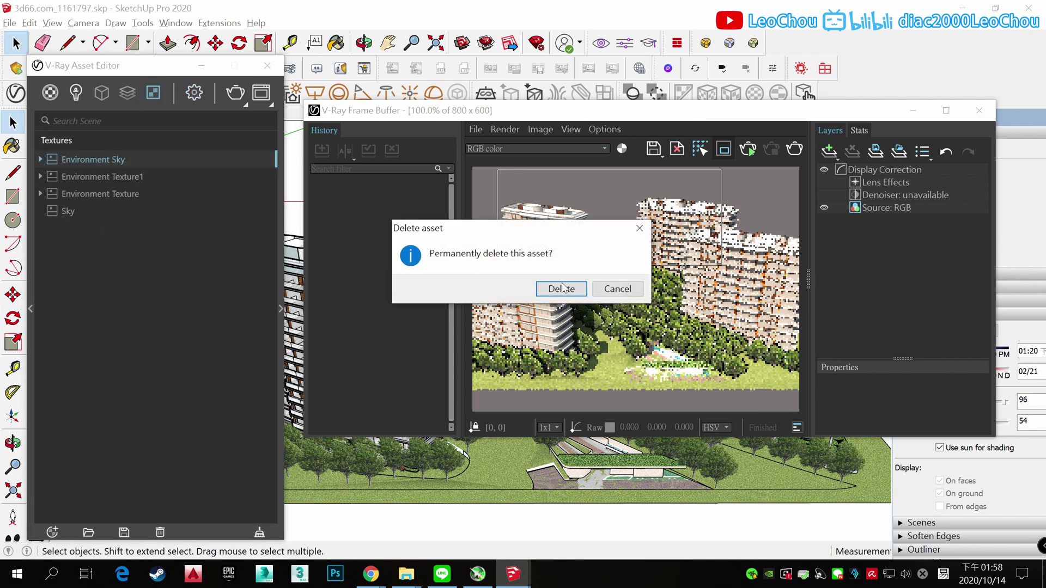
left_click(562, 288)
right_click(95, 159)
left_click(109, 244)
left_click(562, 288)
right_click(93, 159)
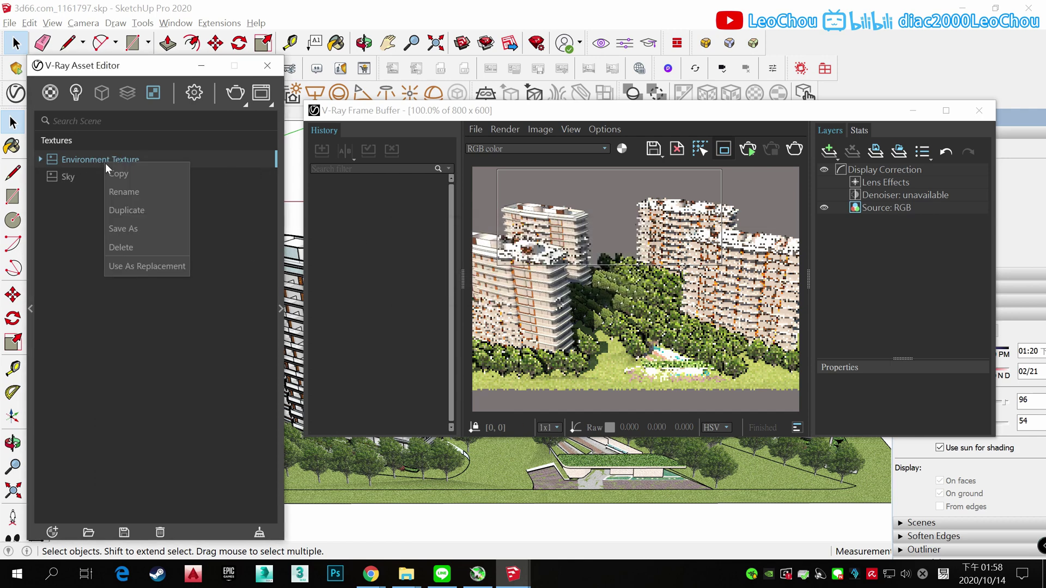
left_click(109, 243)
left_click(561, 289)
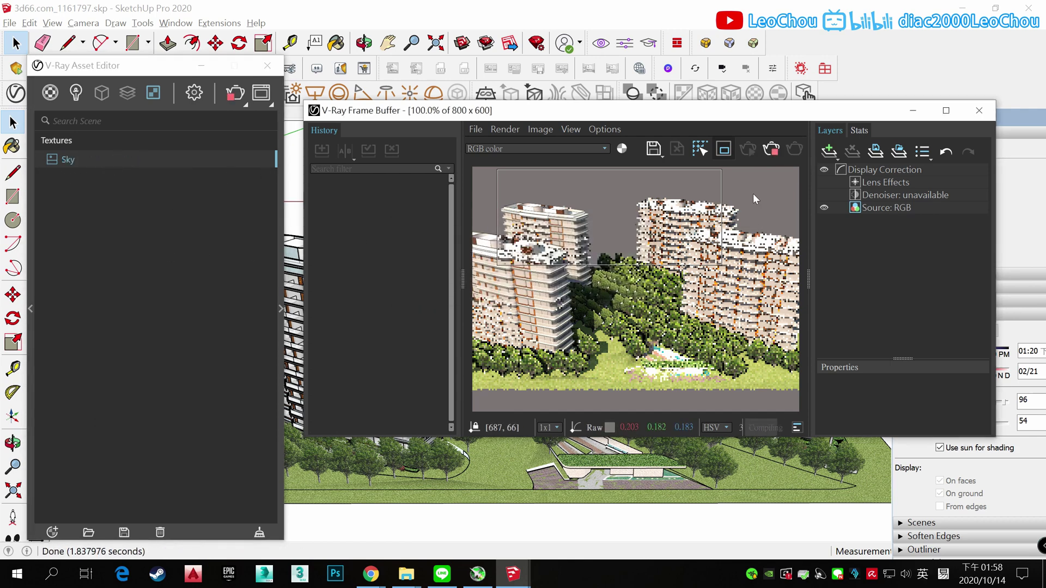
Step: Delete the extra sun light SunLight#1 from the Lights list
left_click(152, 93)
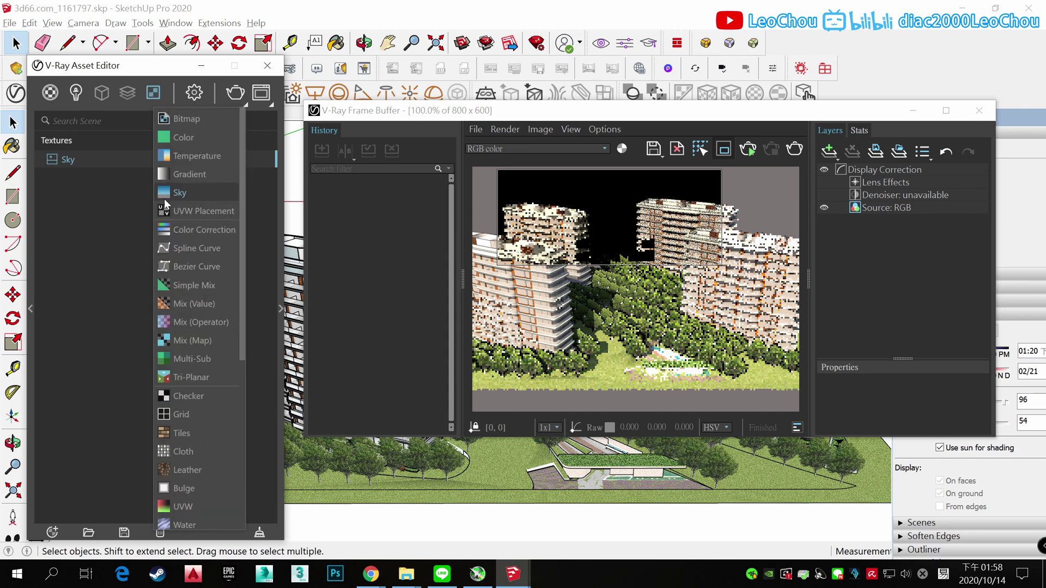
left_click(76, 94)
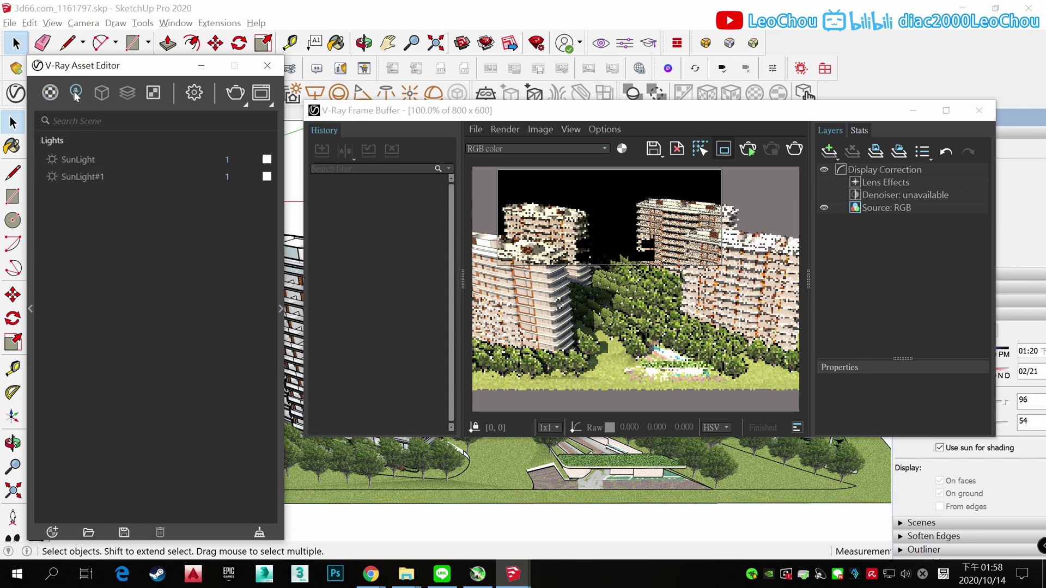
right_click(82, 177)
left_click(130, 263)
key("Return")
Step: Add a Dome Light and set the environment Background to a Sky texture
right_click(77, 91)
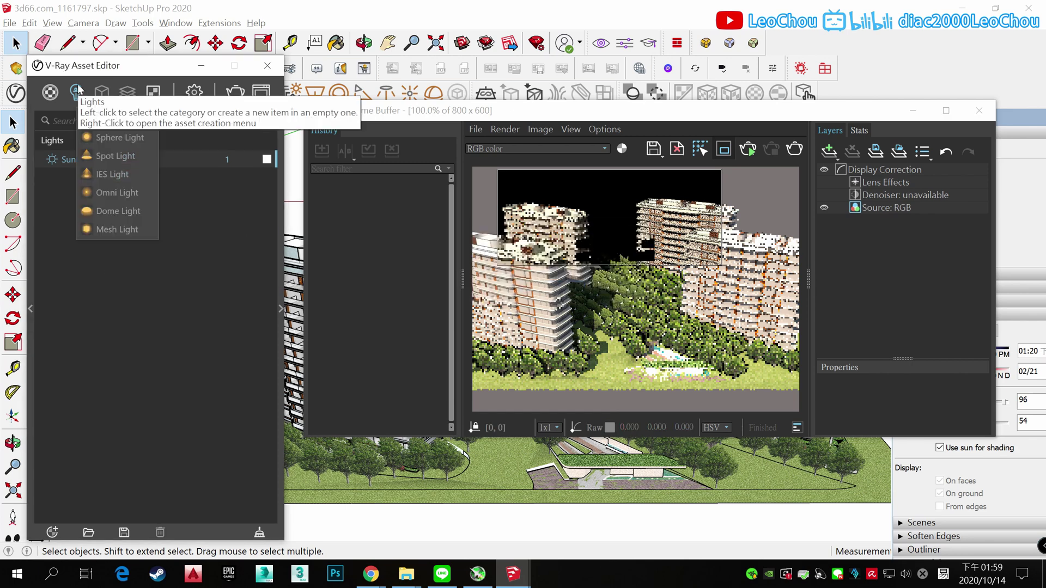
left_click(118, 211)
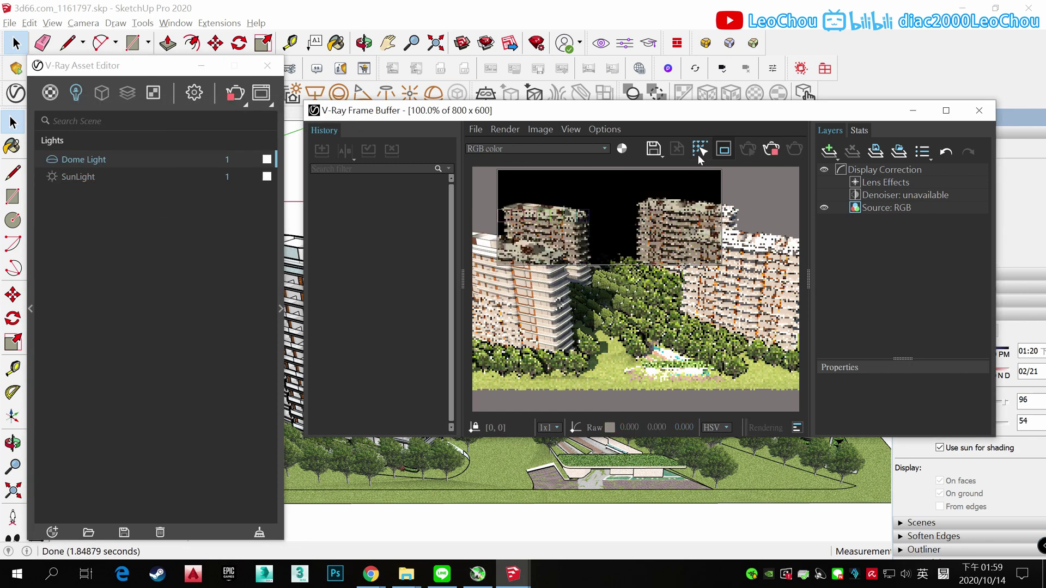
left_click(51, 532)
mouse_move(73, 514)
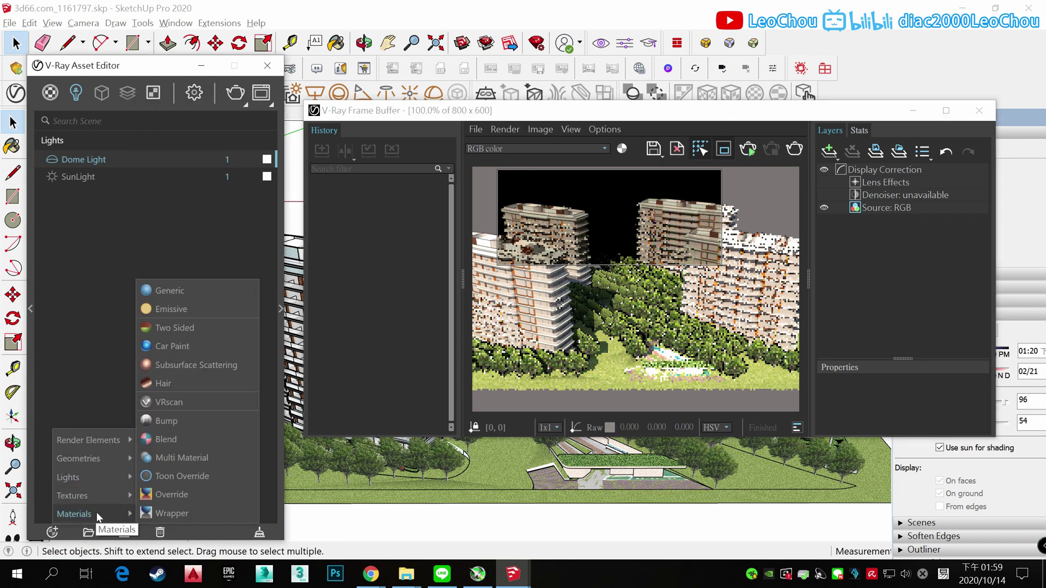
left_click(194, 92)
scroll(66, 207, "down", 2)
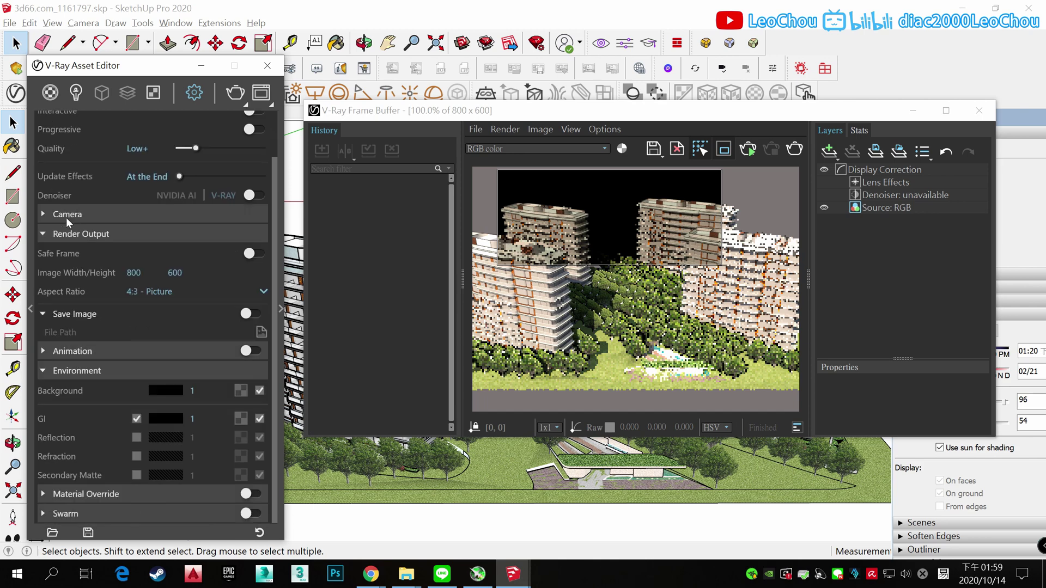
left_click(240, 391)
left_click(191, 199)
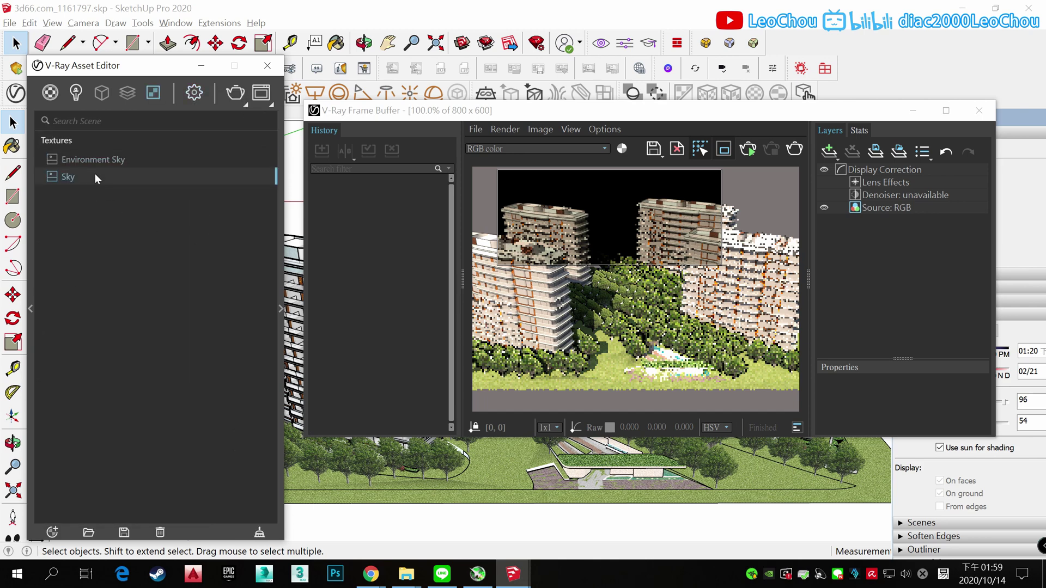
Step: Delete the Environment Sky texture and the leftover Sky texture
left_click(200, 93)
left_click(243, 390)
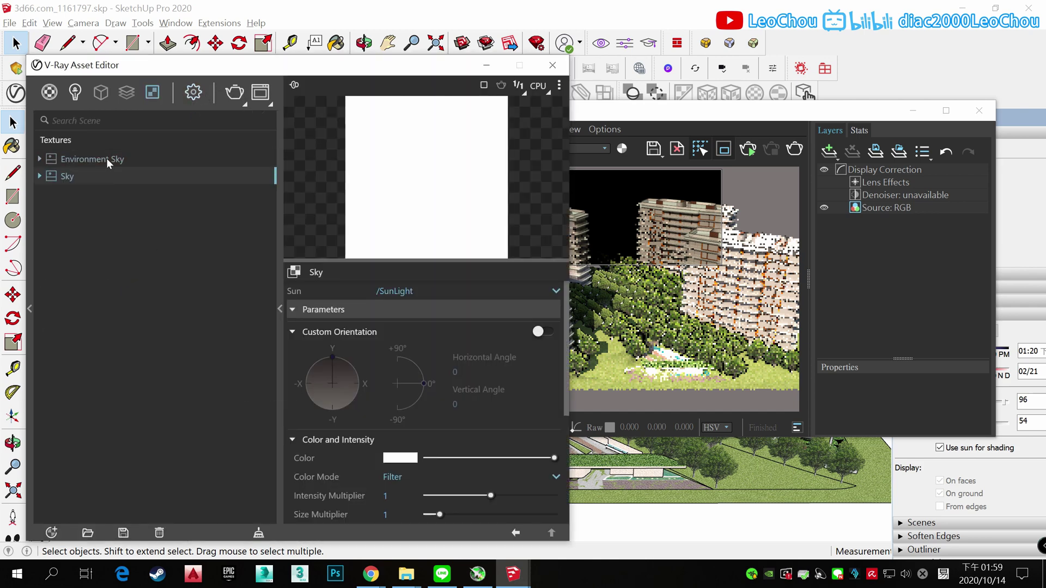
right_click(129, 160)
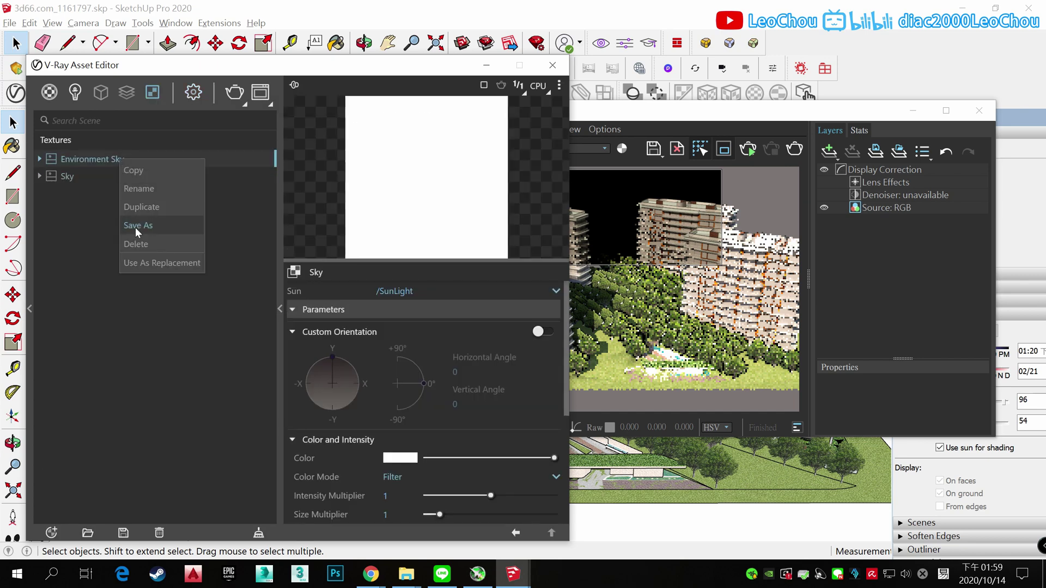
left_click(136, 234)
left_click(560, 288)
right_click(98, 159)
left_click(117, 240)
left_click(560, 289)
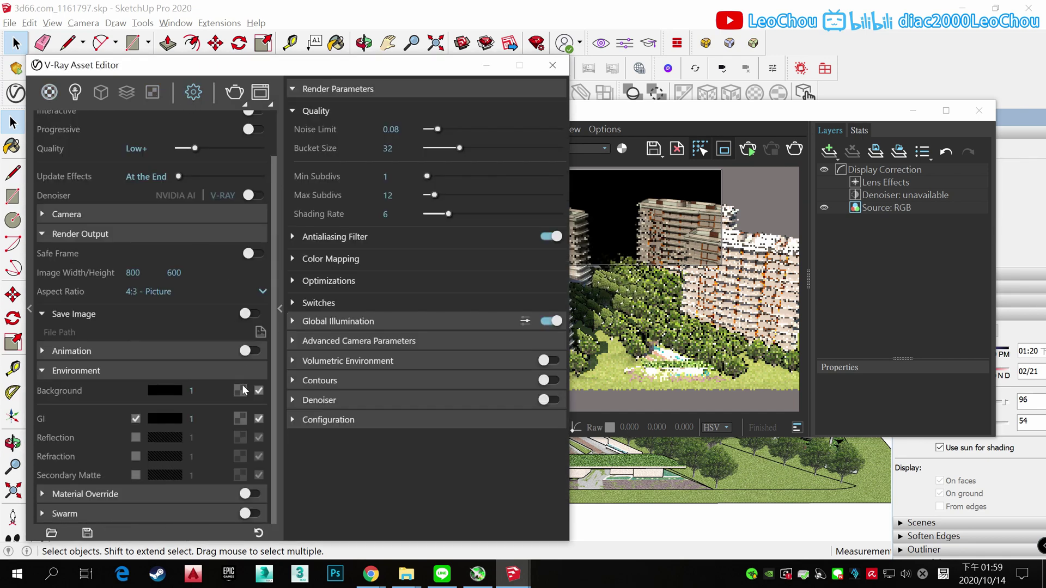
Step: Assign a fresh Sky texture to the Background and re-render the scene
left_click(240, 390)
left_click(265, 176)
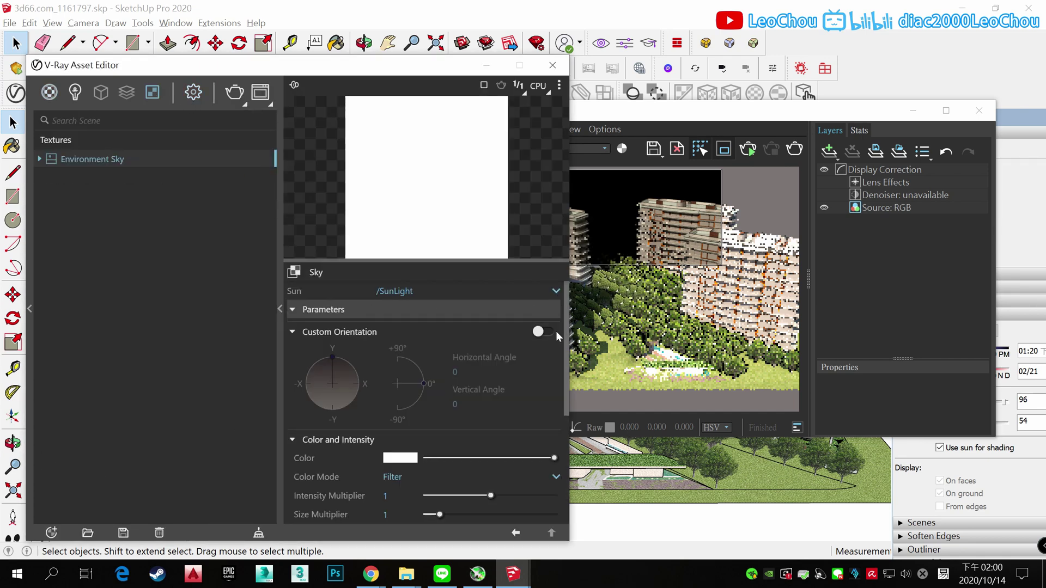
scroll(561, 397, "down", 5)
left_click(795, 155)
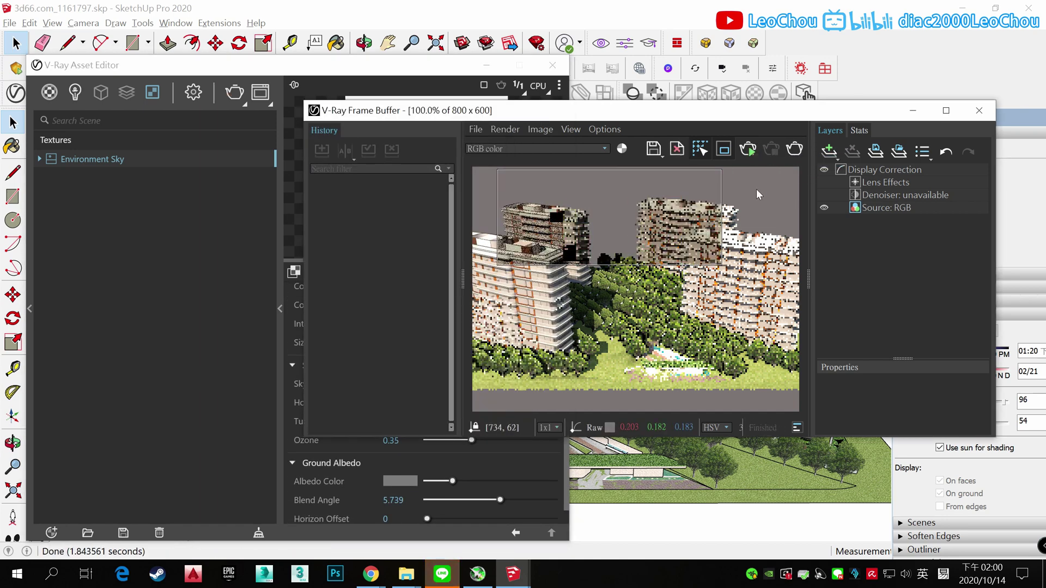
left_click(205, 95)
left_click(235, 420)
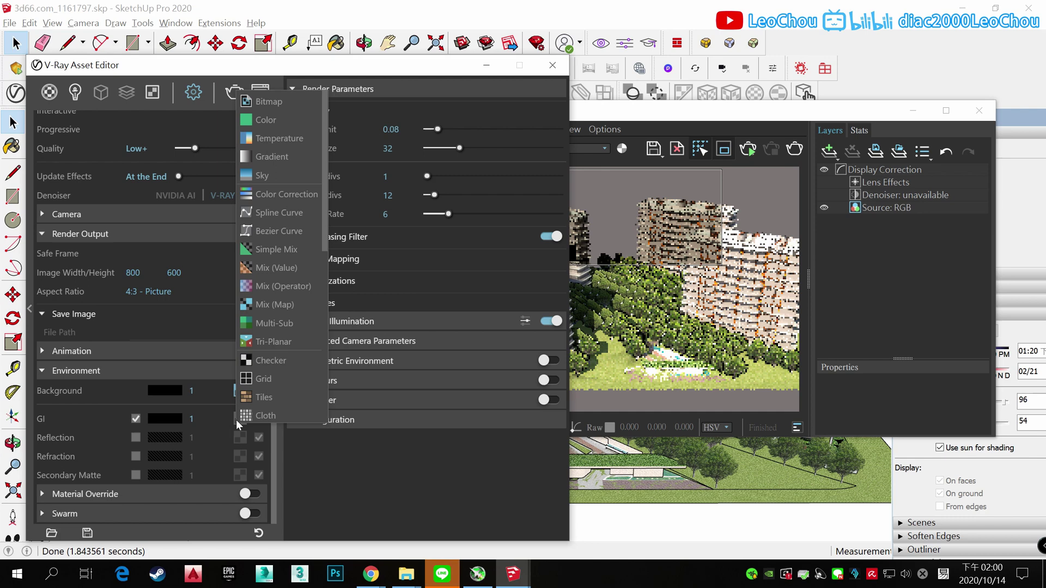
Step: Expand the Global Illumination settings and turn on the V-Ray Denoiser
scroll(276, 364, "down", 2)
left_click(99, 401)
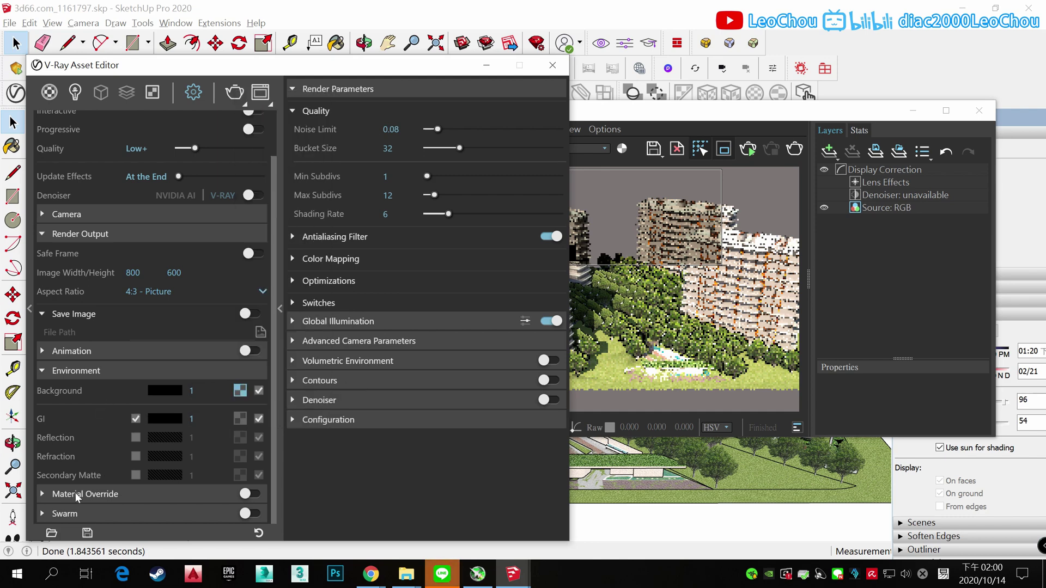
scroll(72, 490, "up", 2)
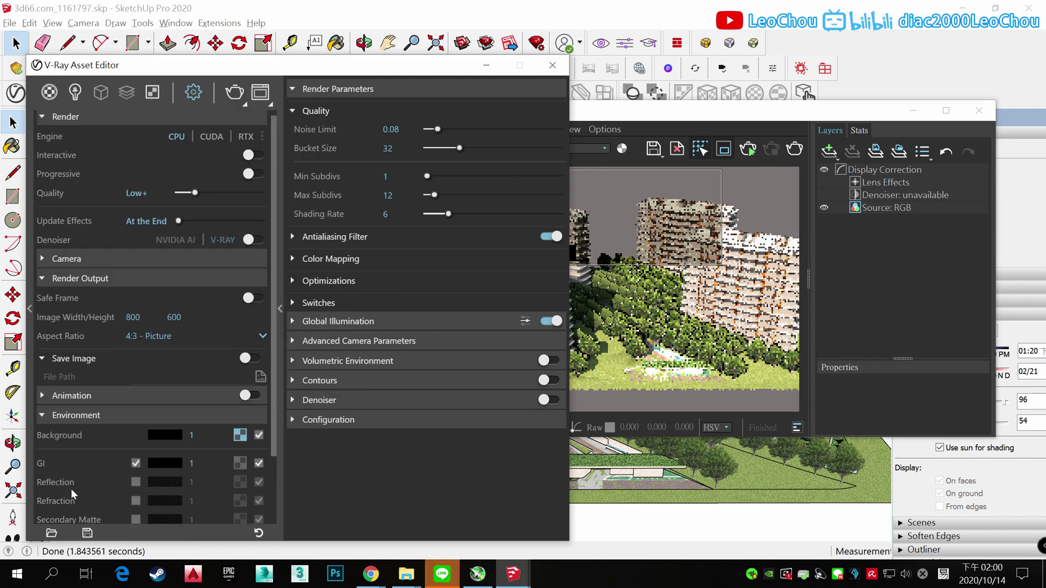
left_click(292, 322)
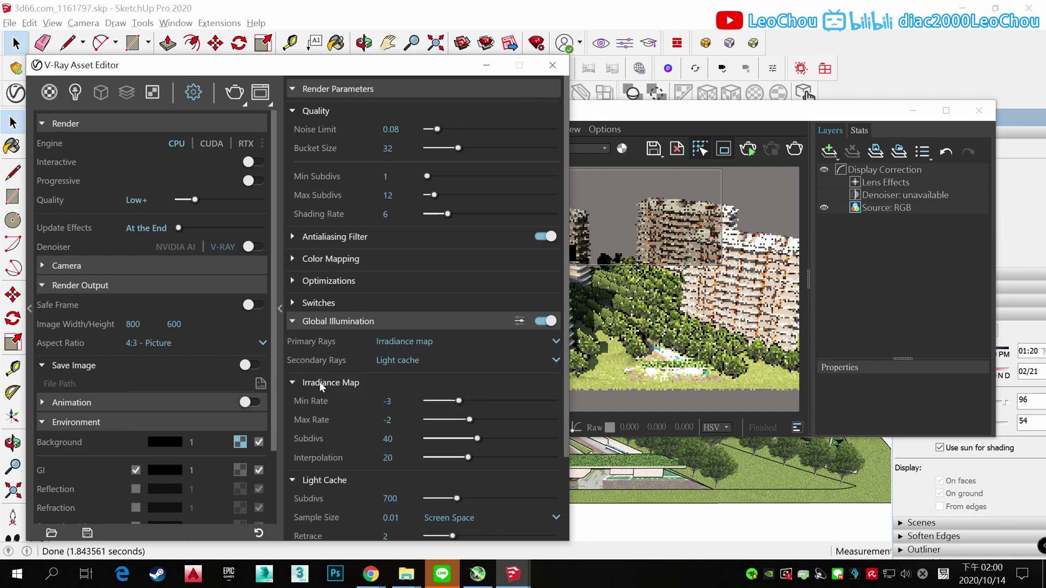
scroll(381, 354, "down", 2)
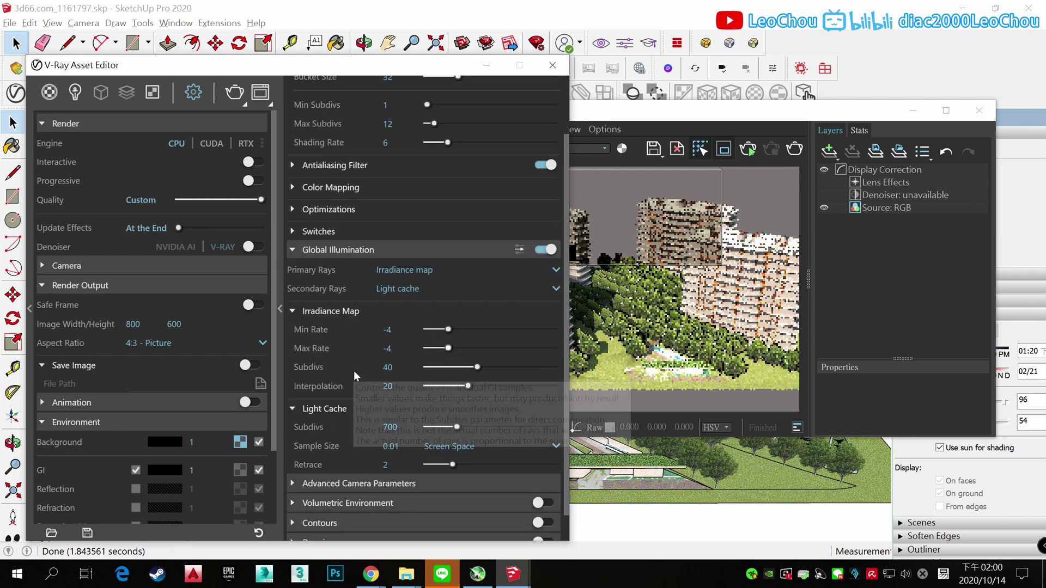
scroll(299, 502, "down", 1)
left_click(543, 511)
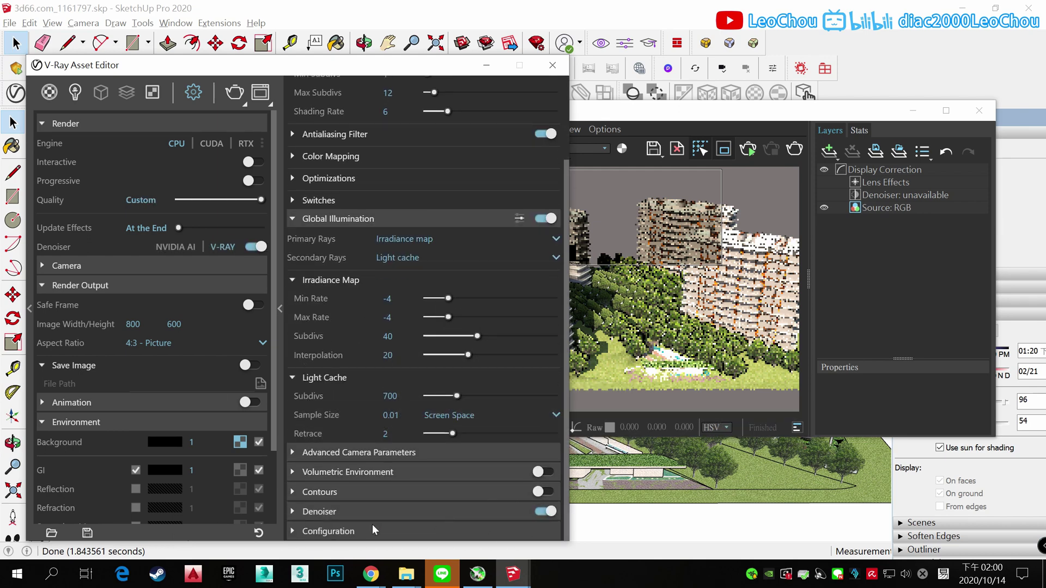
Step: Expand the Configuration, Contours, Volumetric Environment and Camera sections to review settings
left_click(295, 531)
left_click(293, 384)
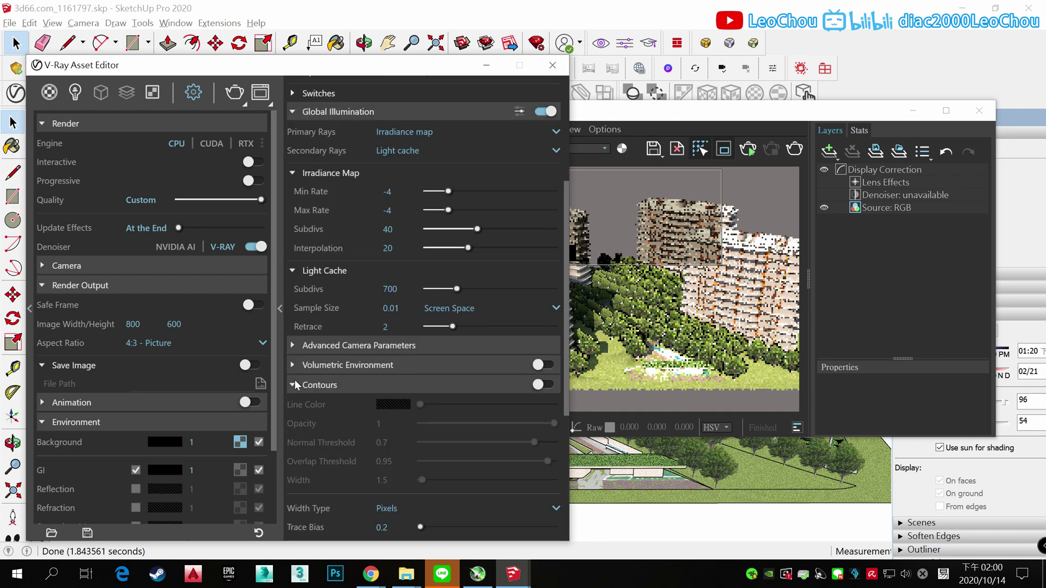
left_click(293, 364)
left_click(292, 346)
scroll(291, 348, "up", 3)
scroll(291, 338, "up", 3)
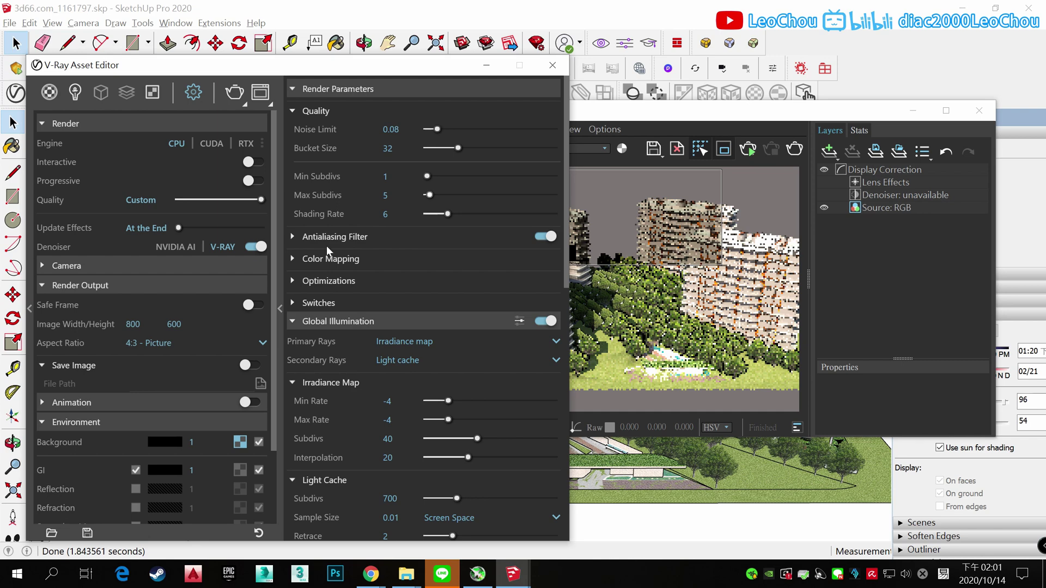
scroll(272, 493, "down", 1)
scroll(272, 495, "down", 2)
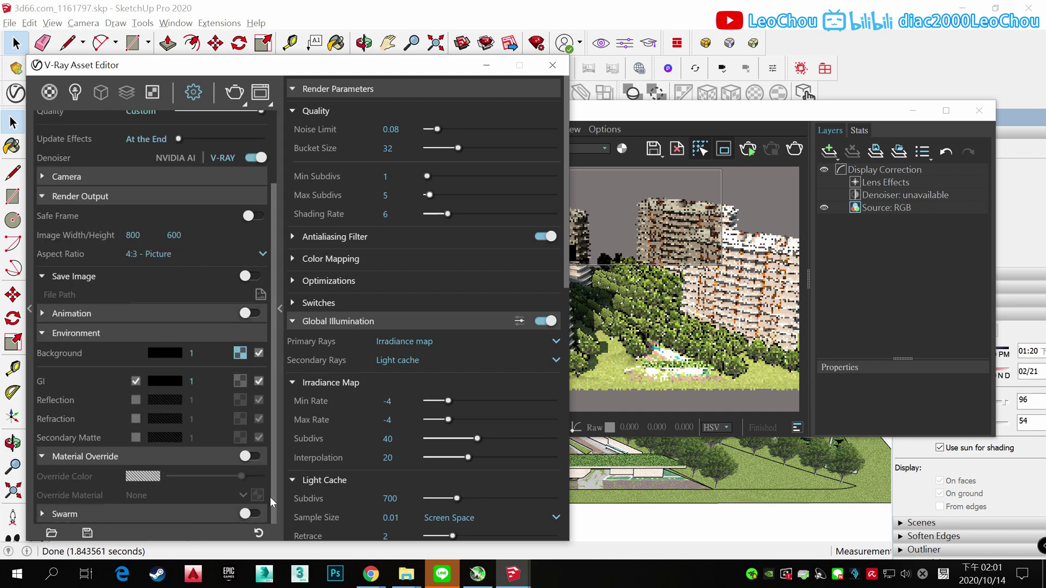
scroll(121, 390, "up", 3)
Step: Review the Dome Light and SunLight settings in the Lights list
left_click(75, 92)
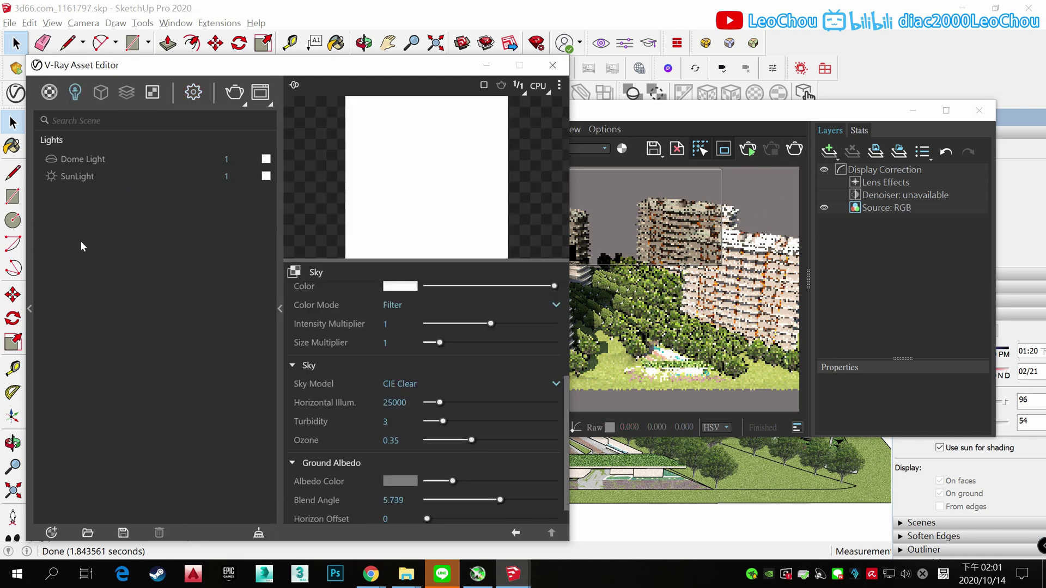
left_click(93, 159)
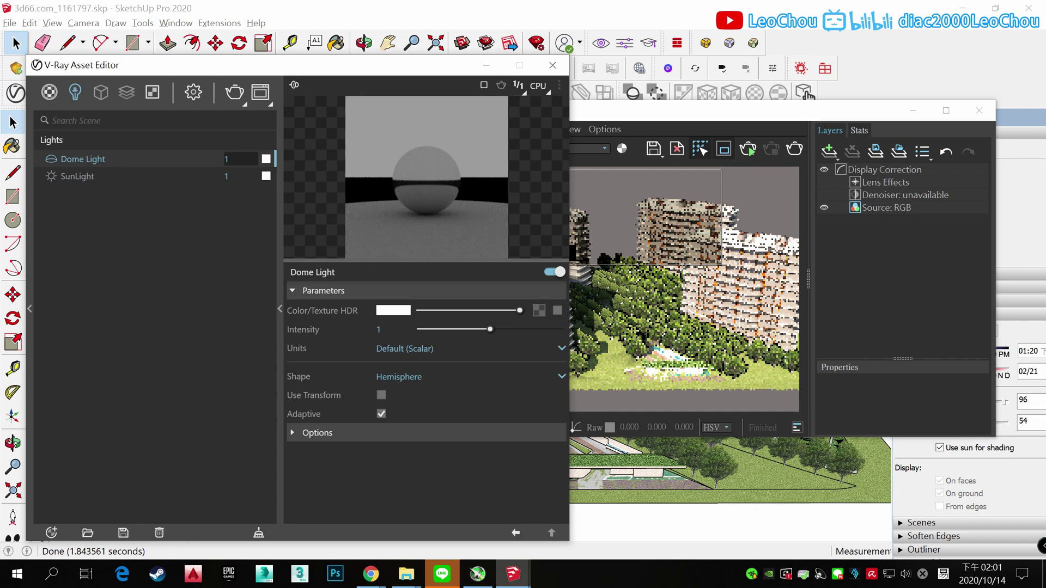
left_click(131, 177)
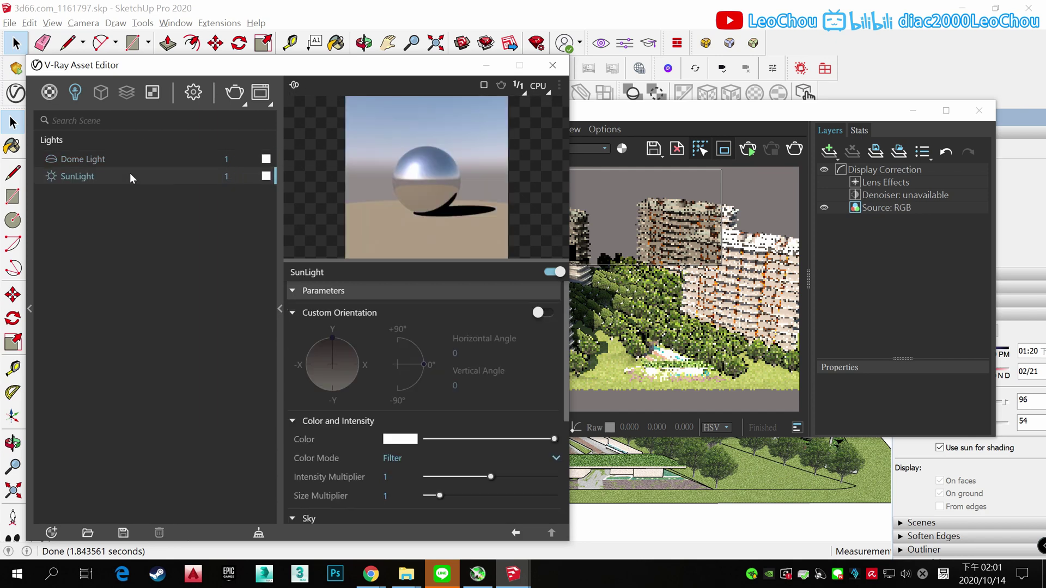
Step: Render a region over the upper buildings, stop it, and move the frame buffer aside
left_click(796, 150)
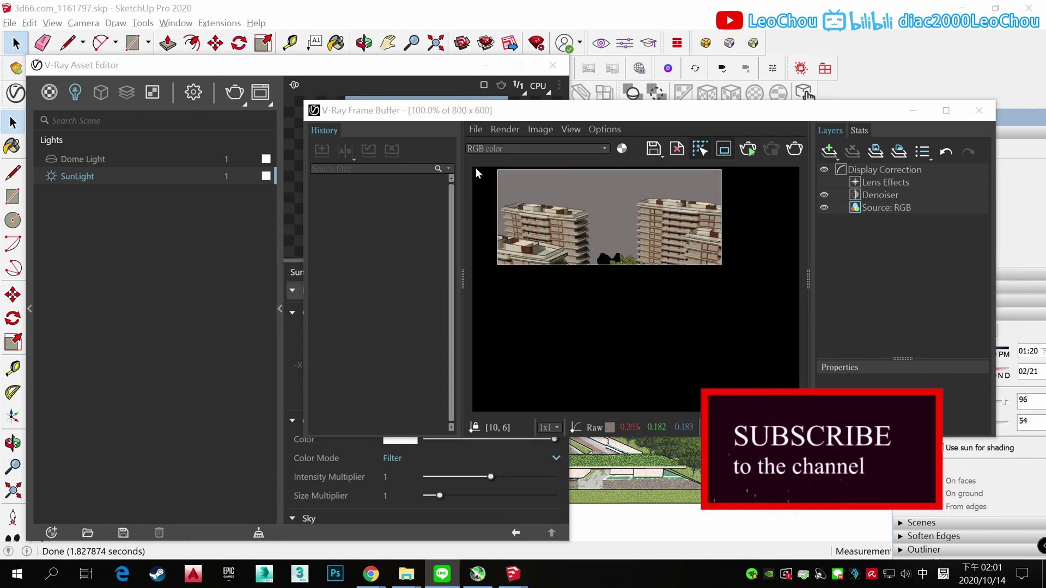
left_click_drag(473, 366, 795, 171)
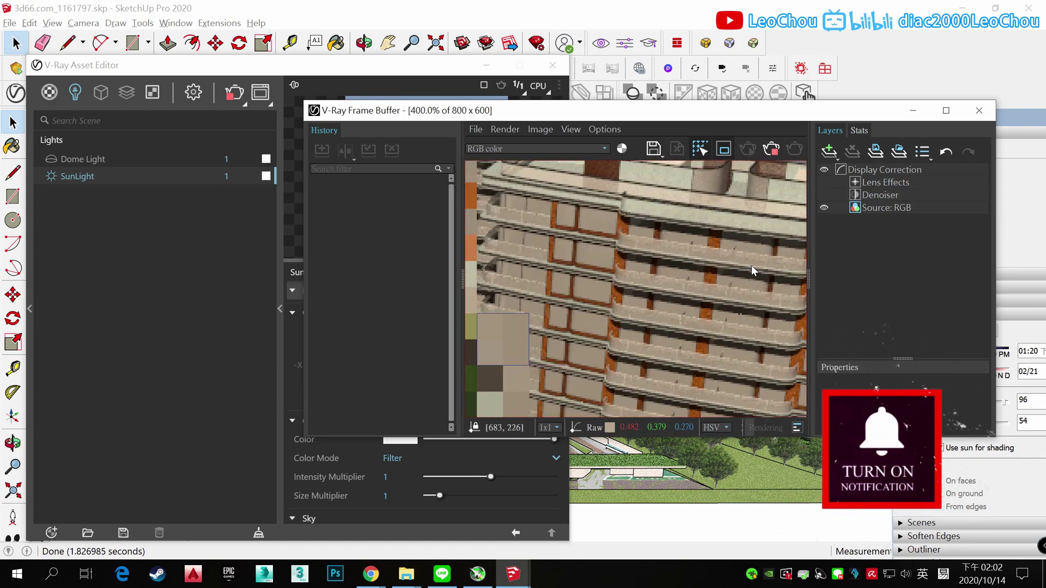
left_click(770, 149)
left_click_drag(654, 110, 567, 339)
Step: Rearrange the windows and sample a material from the apartment model
left_click(709, 245)
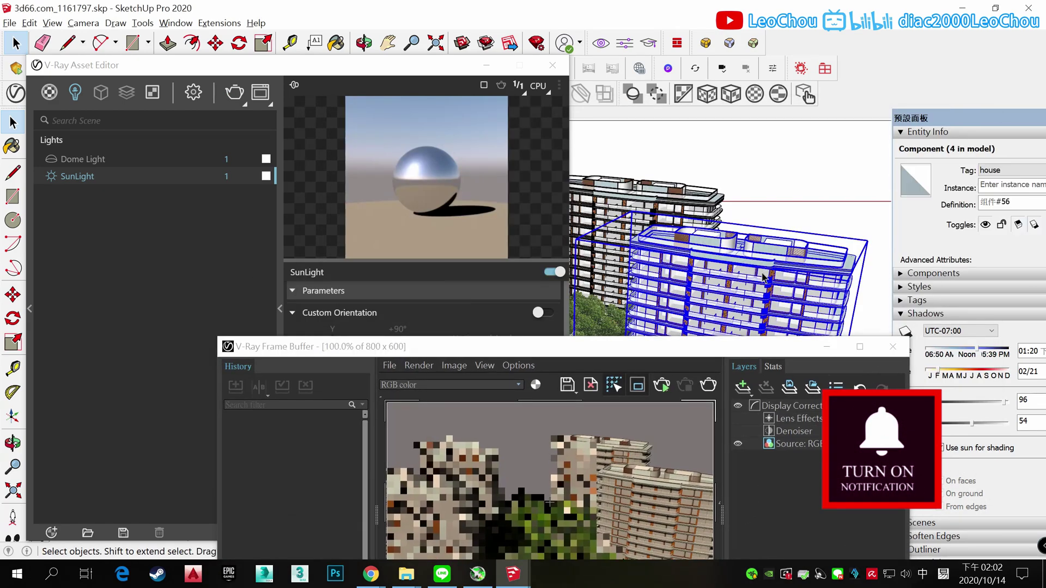
left_click(763, 142)
left_click_drag(490, 339, 401, 339)
left_click(336, 42)
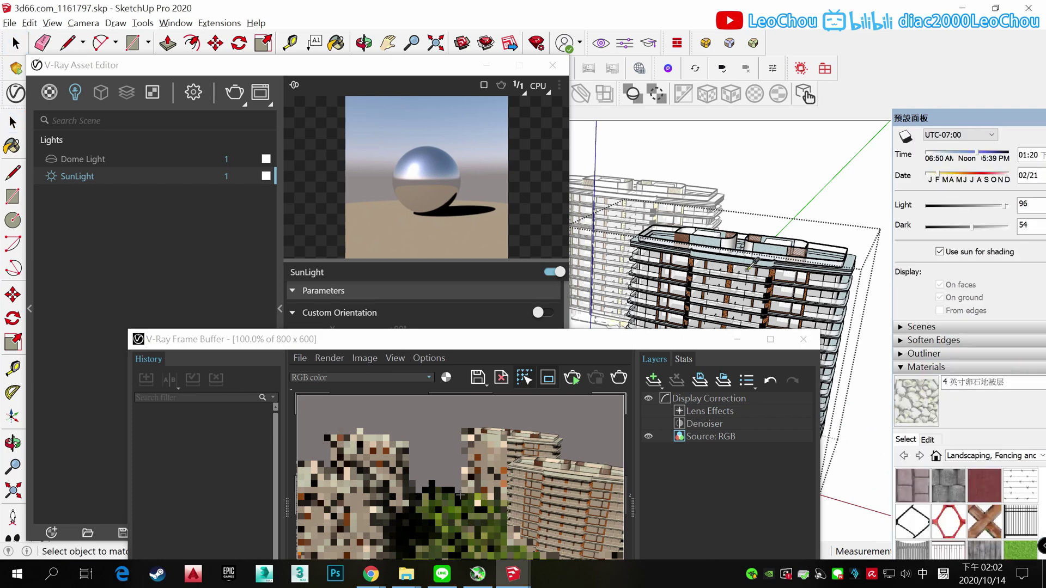
left_click_drag(320, 70, 301, 62)
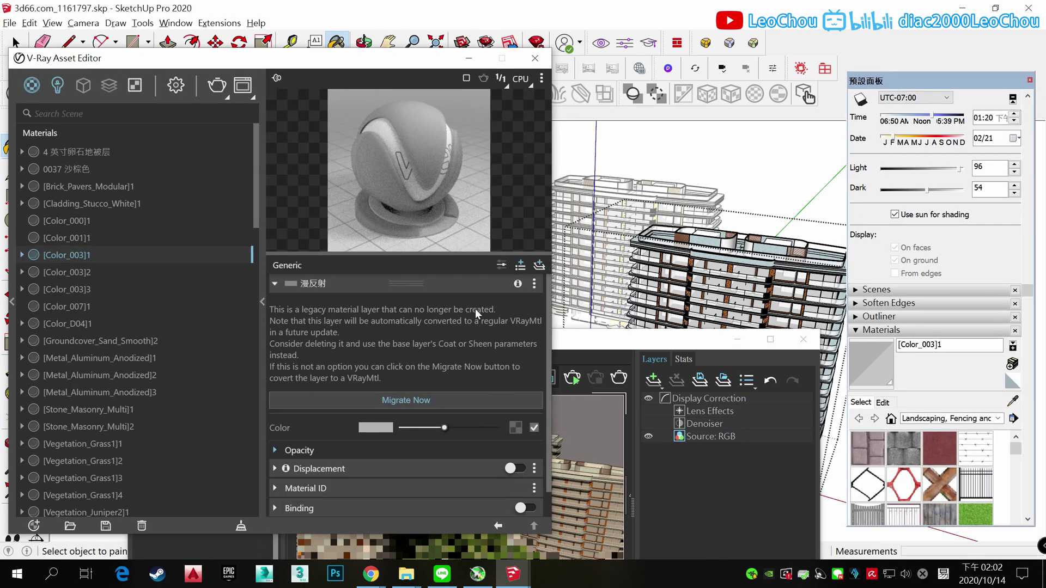
Step: Convert the sampled material to a standard V-Ray material and raise its reflection colour
right_click(140, 299)
left_click(406, 364)
scroll(472, 462, "down", 1)
left_click(376, 373)
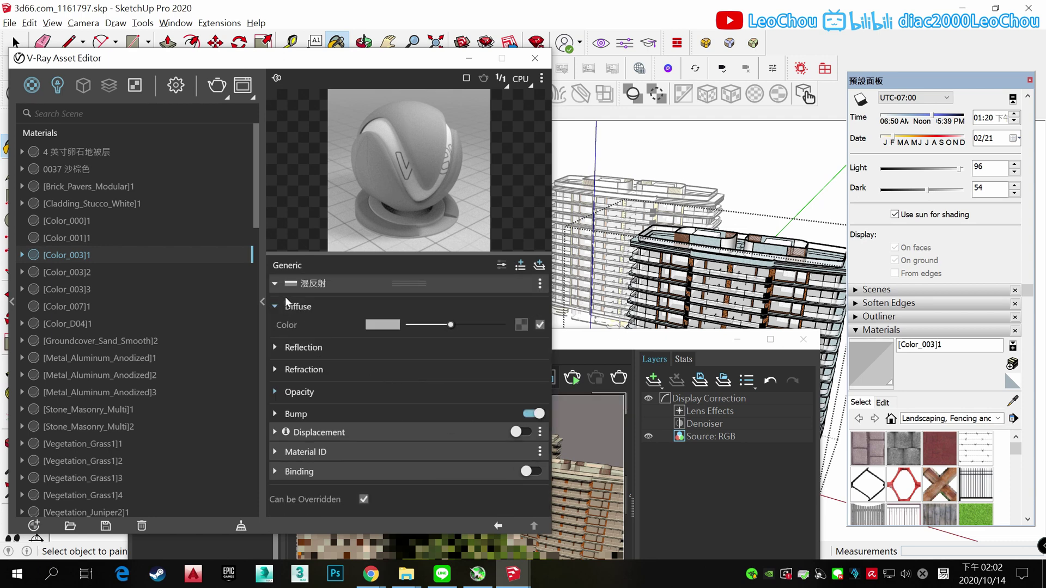
left_click(275, 348)
left_click_drag(473, 368, 481, 371)
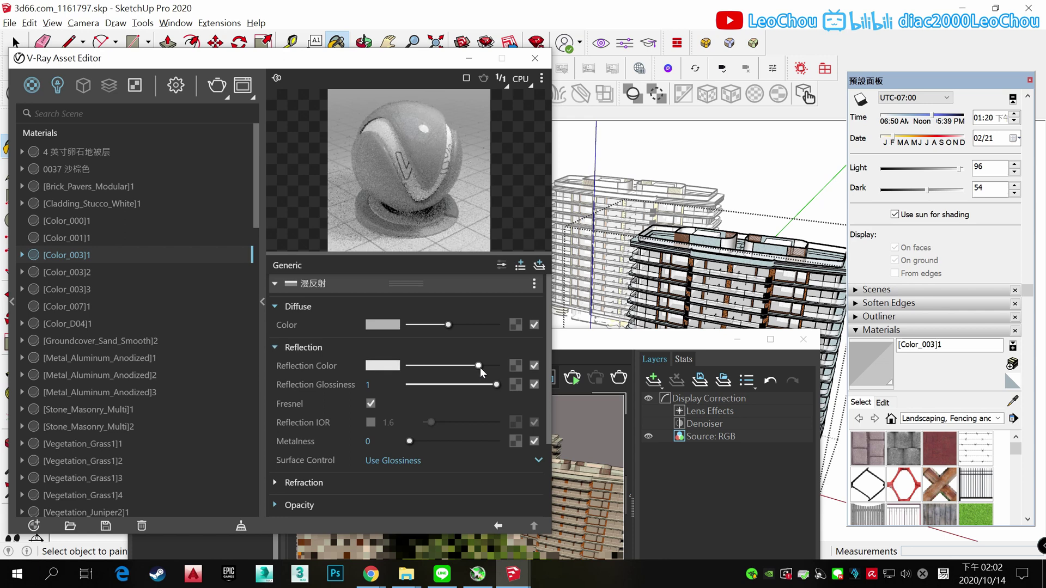
Step: Raise the material's refraction colour slightly and move the frame buffer up and right
scroll(485, 376, "down", 2)
left_click(275, 409)
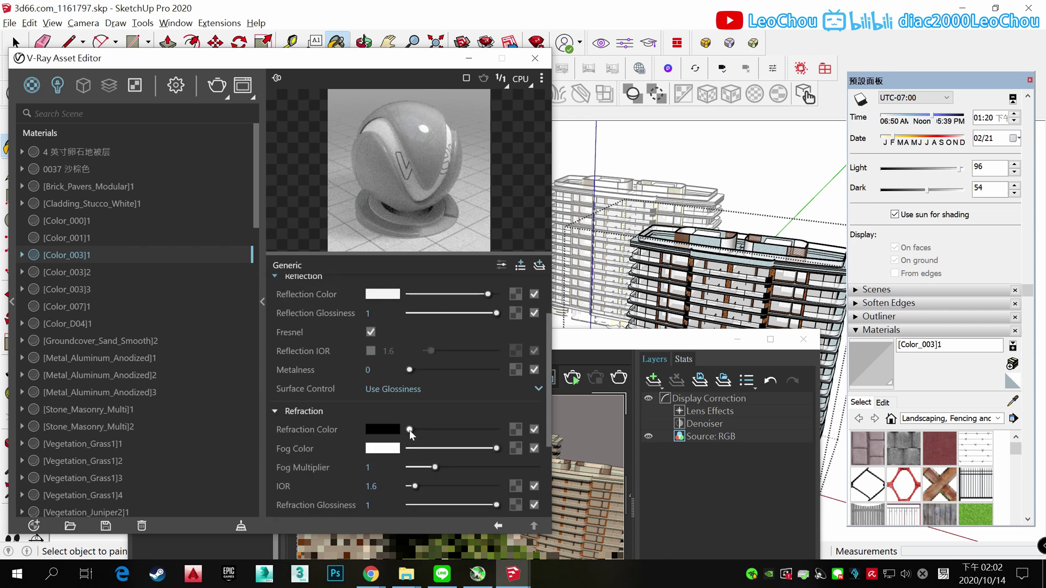
left_click_drag(409, 433, 479, 433)
left_click(614, 348)
left_click_drag(614, 349, 722, 217)
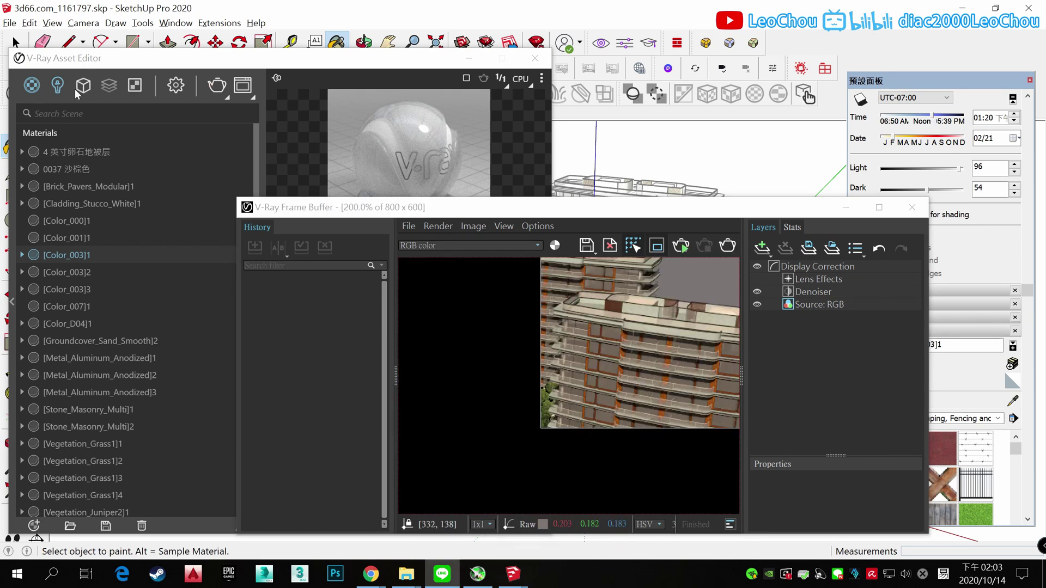
left_click(175, 84)
Step: Open the Environment Sky texture settings and review its available sky models
left_click(135, 84)
left_click(82, 152)
scroll(325, 303, "up", 4)
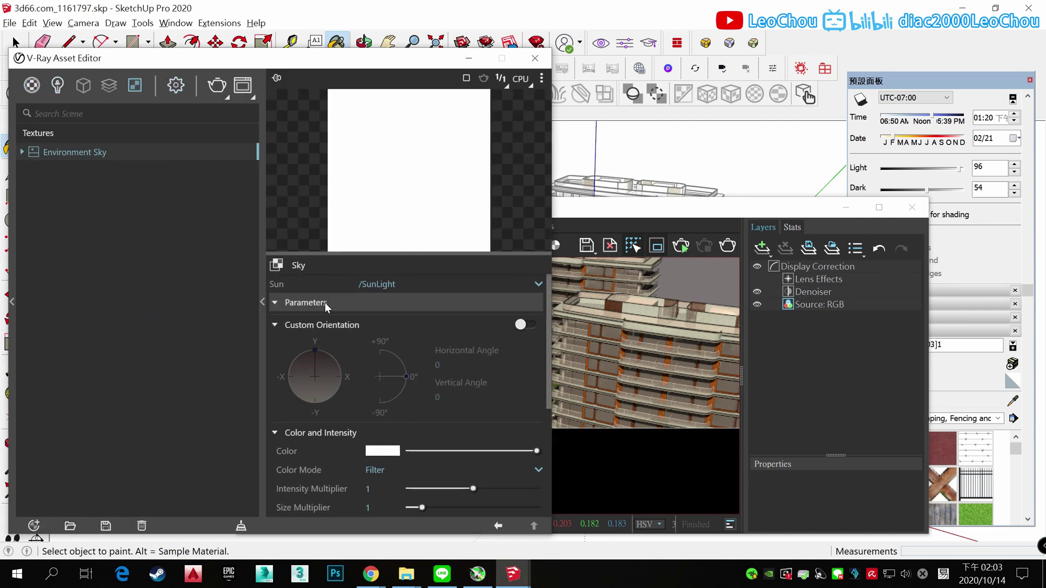
scroll(329, 381, "down", 3)
left_click(376, 406)
scroll(338, 408, "down", 2)
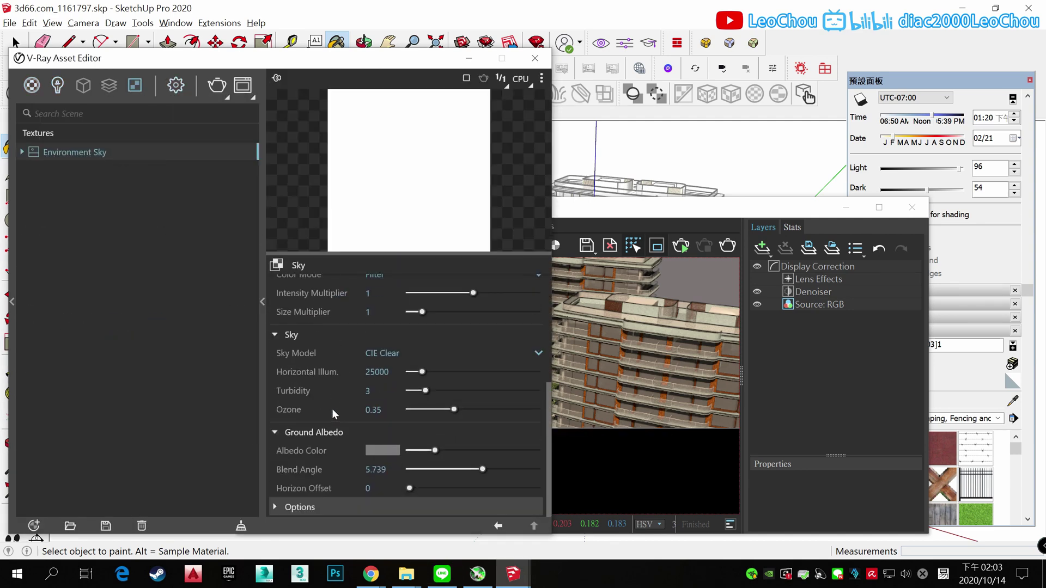
scroll(303, 505, "down", 3)
scroll(308, 504, "up", 4)
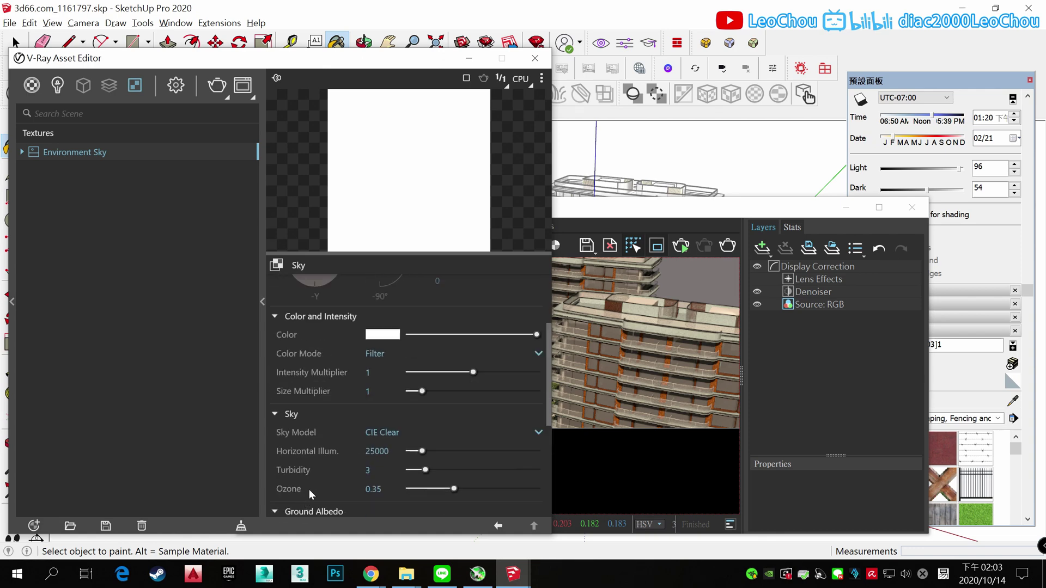
scroll(309, 489, "up", 3)
Step: Enable Custom Orientation, set 22.8° horizontal and 58.4° vertical, and re-render
left_click(522, 325)
left_click_drag(406, 377, 404, 365)
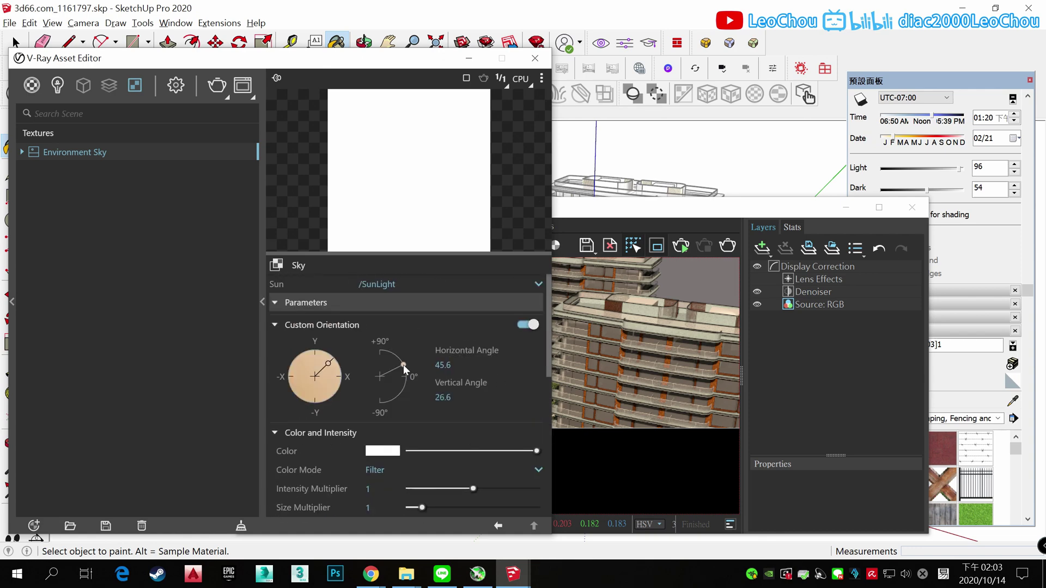
left_click(729, 247)
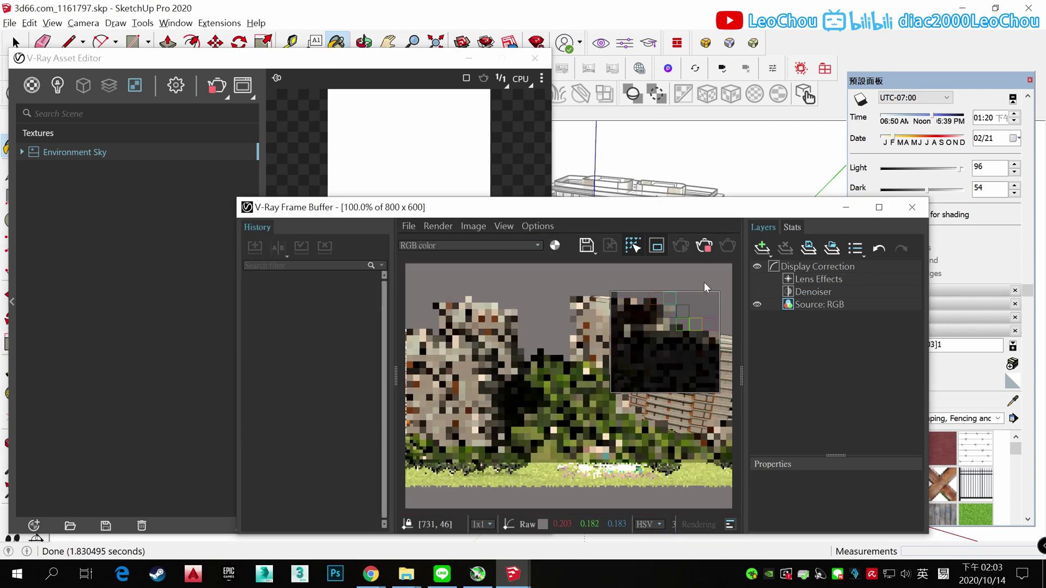
left_click_drag(651, 207, 800, 159)
left_click_drag(334, 358, 307, 385)
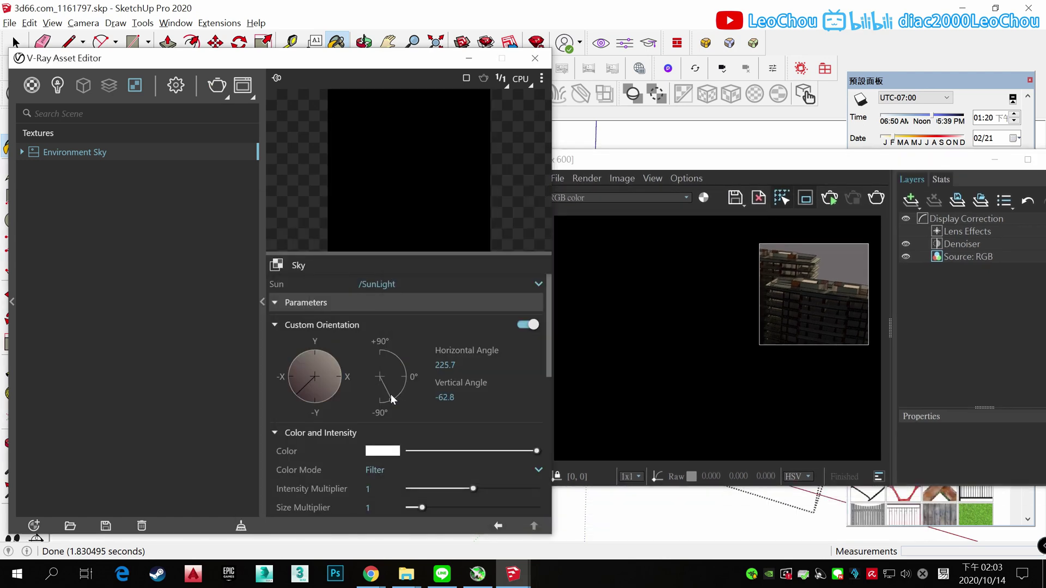
mouse_move(403, 364)
left_mouse_down()
mouse_move(403, 355)
mouse_move(406, 384)
left_mouse_up()
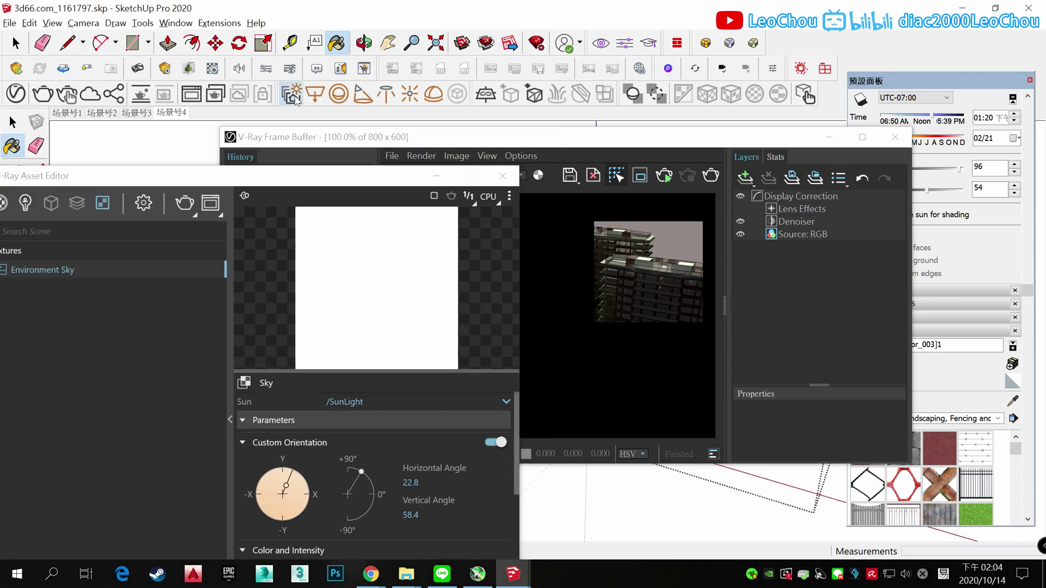
Step: Generate exterior Light Gen variants and apply the one with the sun at 240° horizontal, 4° vertical
left_click(946, 509)
left_click(899, 174)
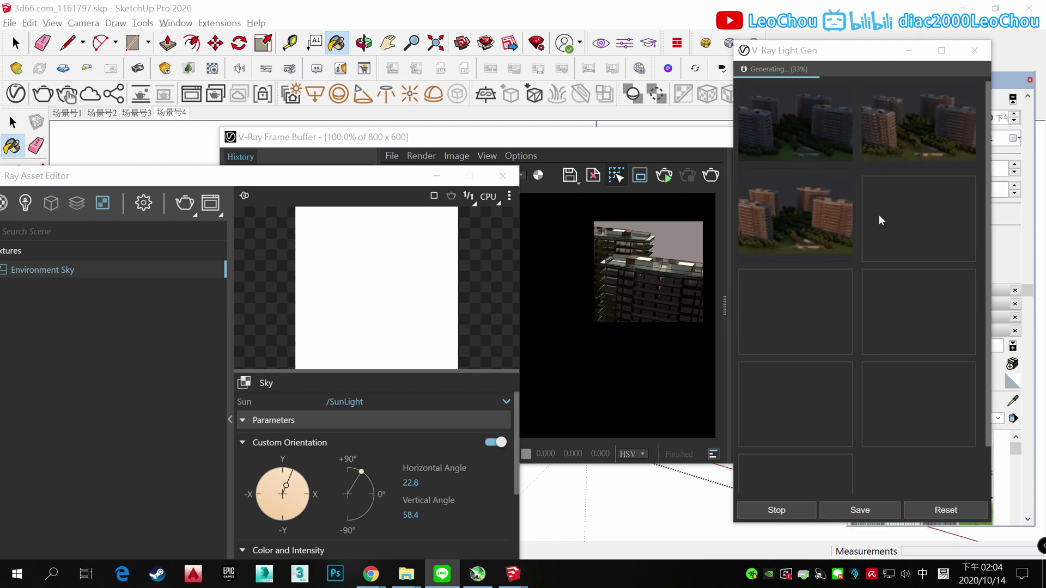
left_click(662, 157)
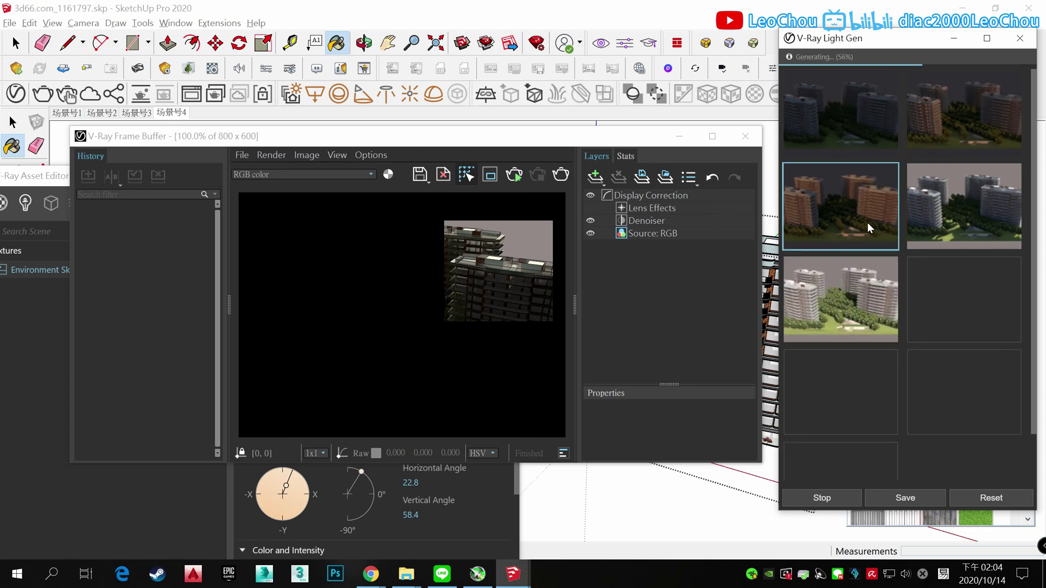
left_click_drag(486, 145, 475, 74)
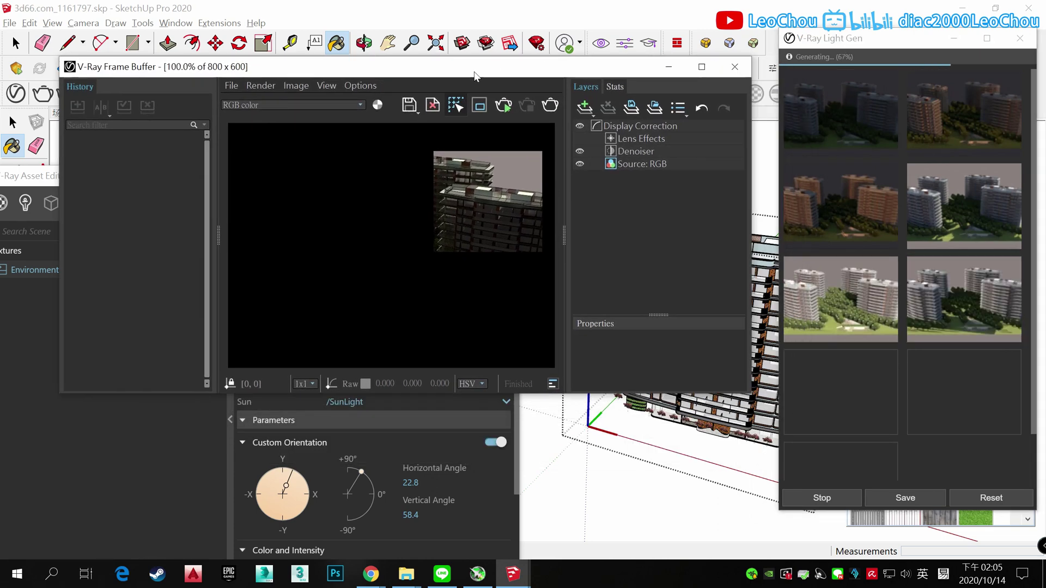
left_click(858, 200)
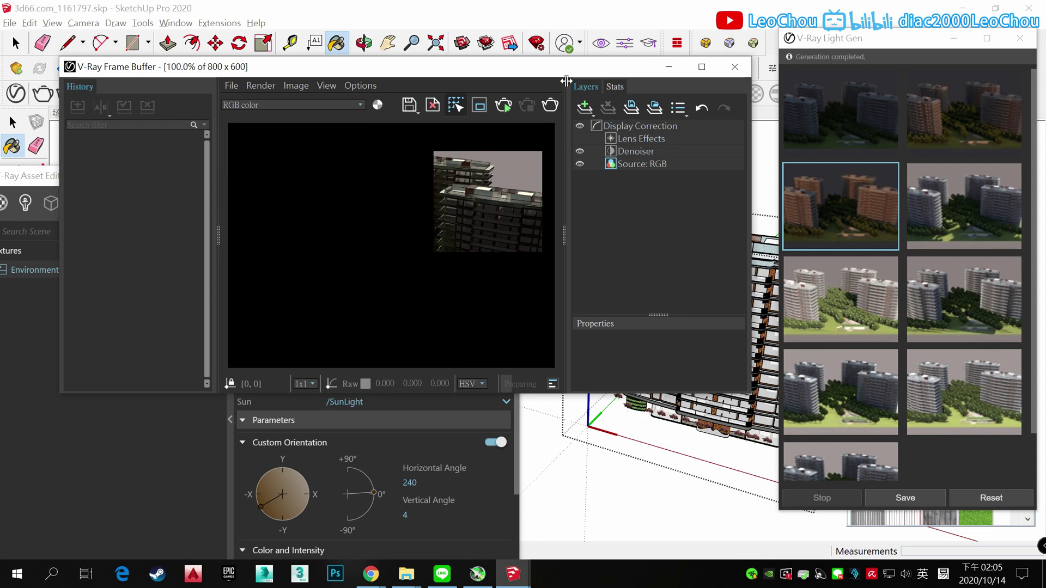
left_click_drag(567, 81, 771, 92)
left_click(789, 119)
Step: Add an Exposure correction layer and raise exposure to 1.572
left_click(846, 203)
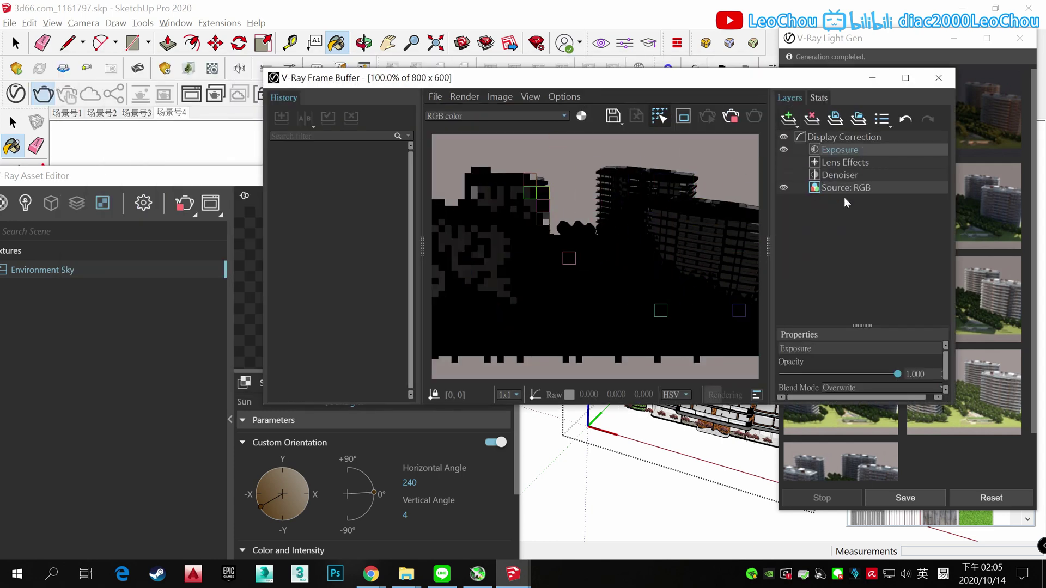
scroll(861, 365, "down", 2)
left_click_drag(839, 388, 858, 387)
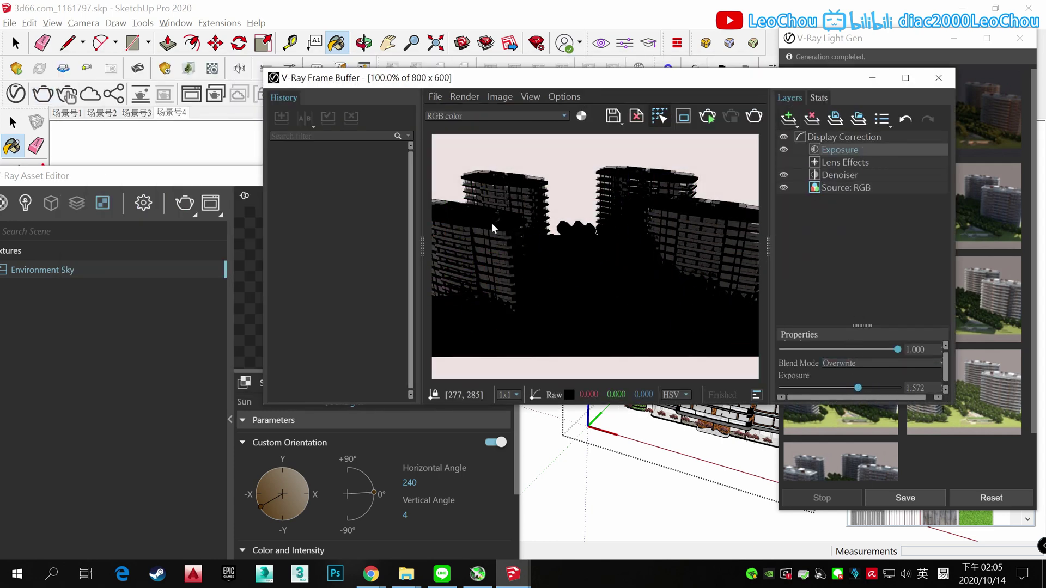
Step: Increase the SunLight intensity multiplier in the Lights list
left_click(16, 94)
left_click(144, 86)
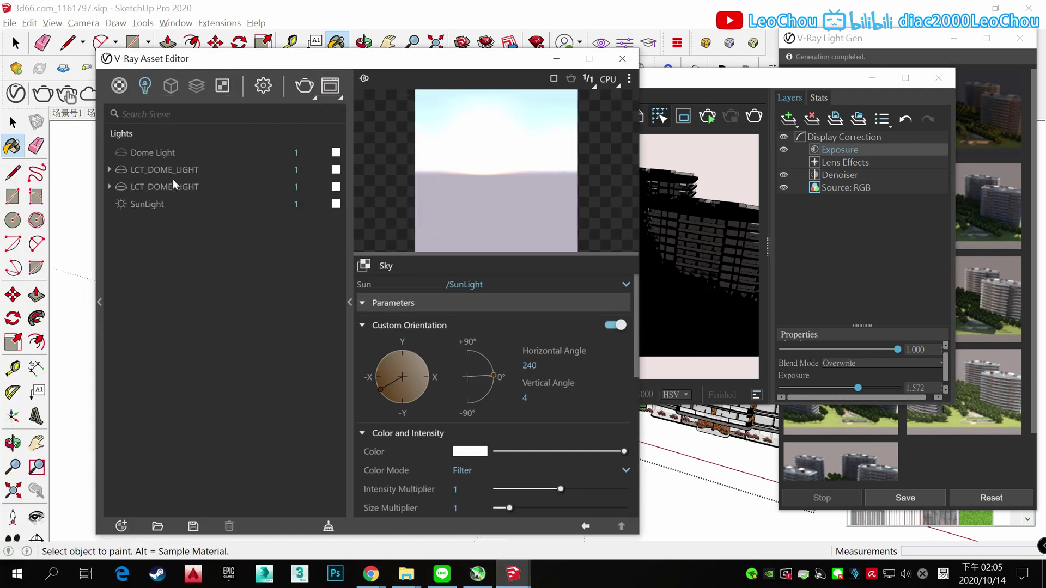
left_click(164, 204)
left_click_drag(532, 470, 623, 470)
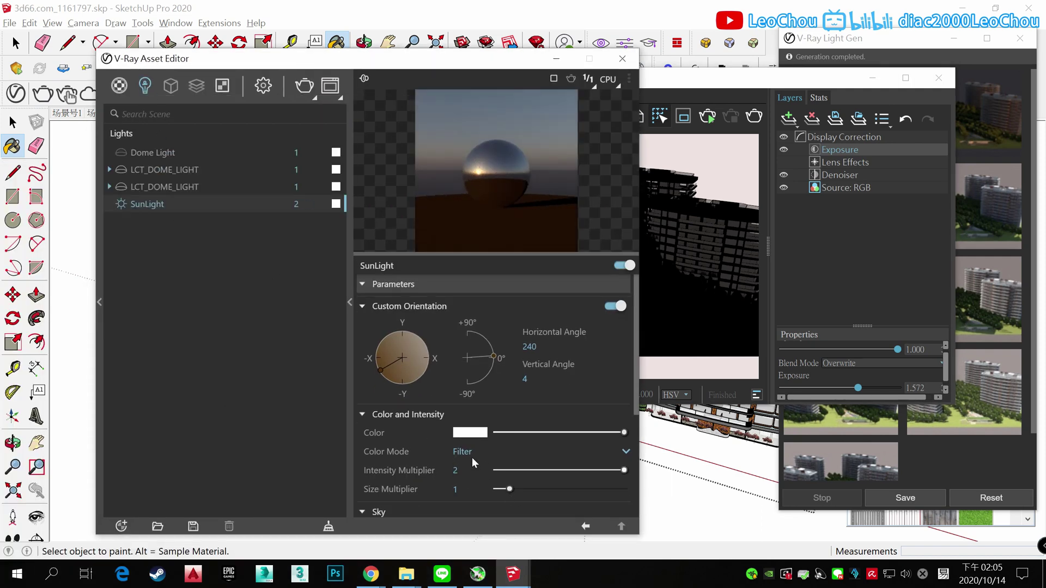
double_click(455, 470)
type("20")
key("Return")
Step: Check the LCT_DOME_LIGHT and Dome Light settings and hide the Exposure layer
left_click(177, 187)
left_click(180, 168)
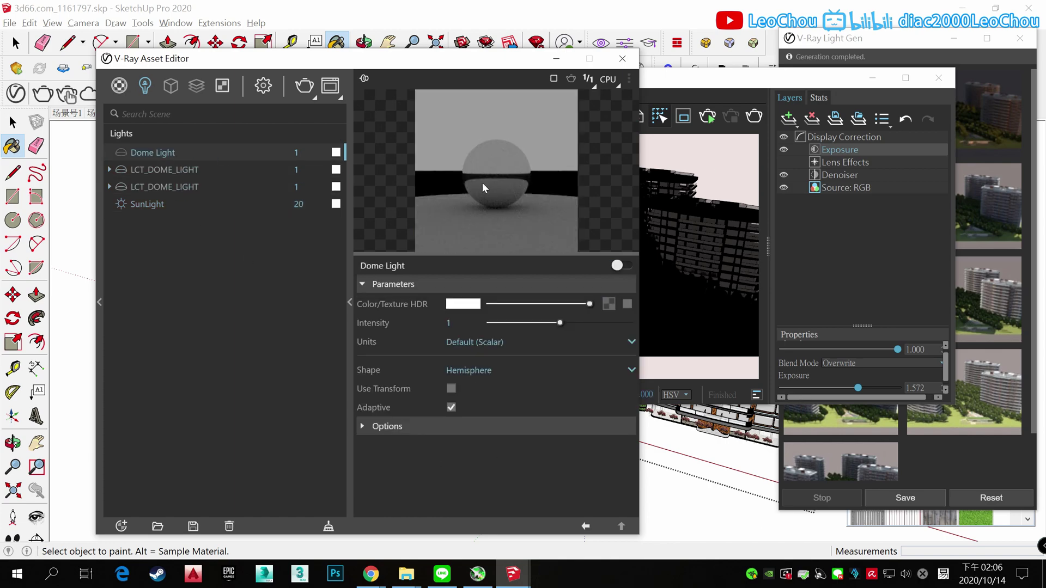
left_click(755, 119)
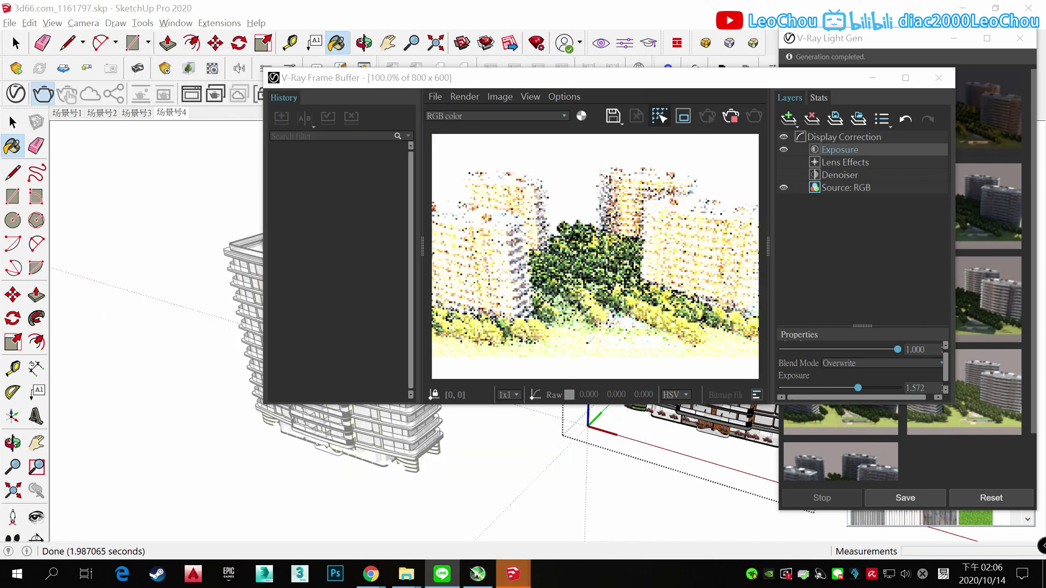
left_click(783, 150)
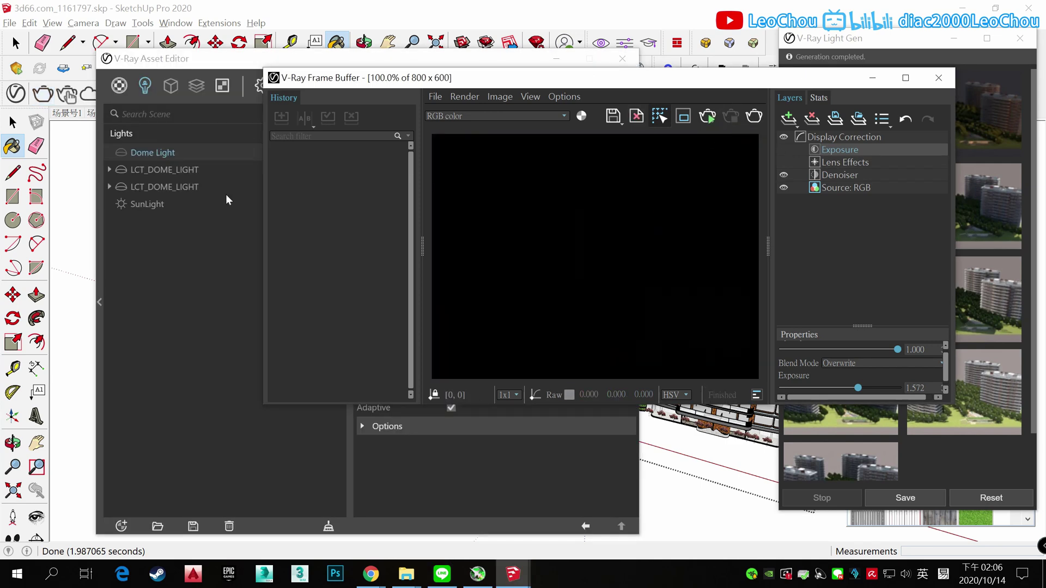
left_click(188, 208)
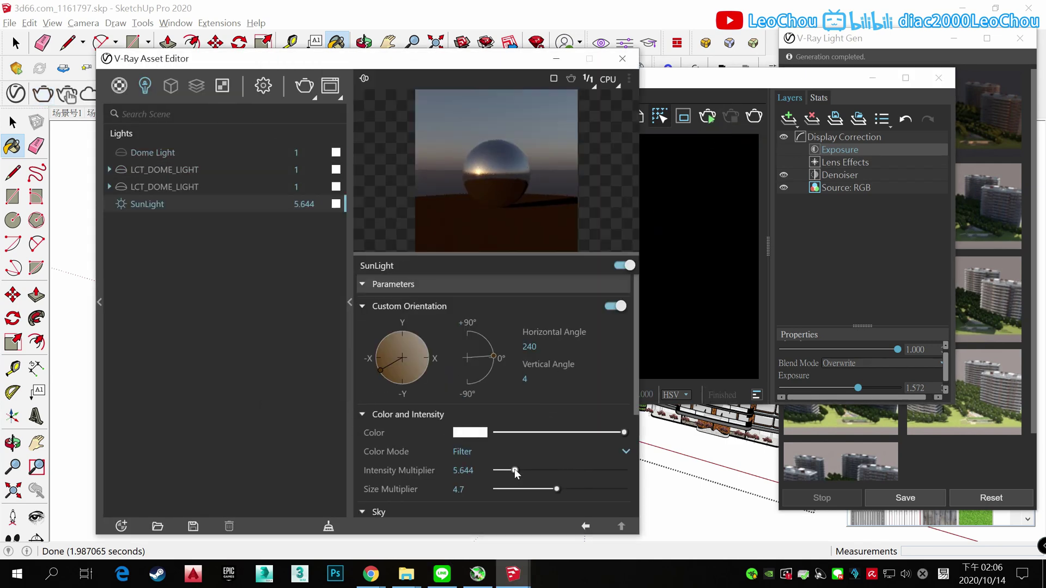
Step: Delete both LCT_DOME_LIGHT lights, keeping Dome Light and SunLight
right_click(189, 182)
left_click(211, 281)
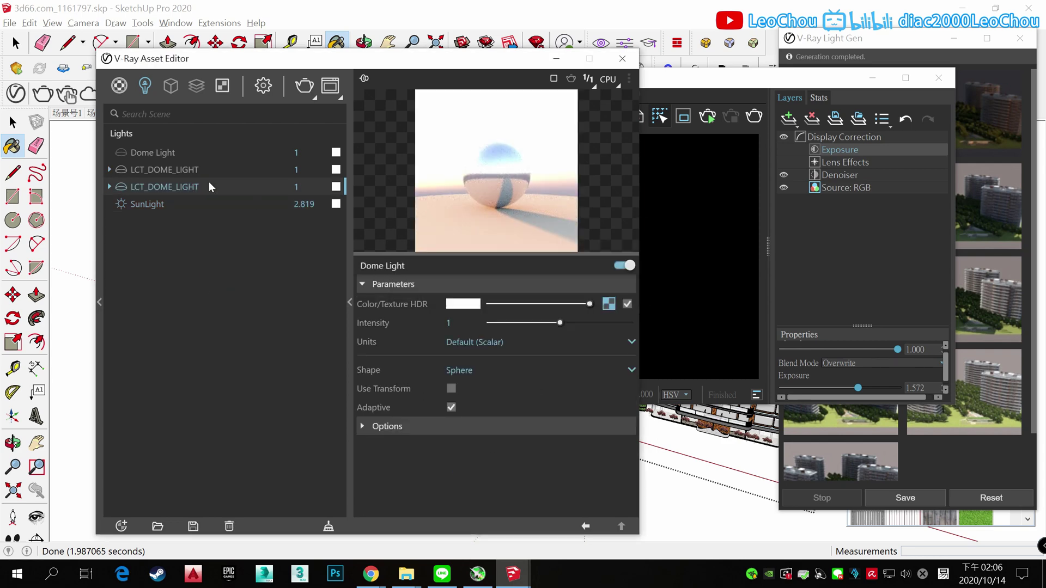
right_click(192, 182)
left_click(274, 286)
key("Return")
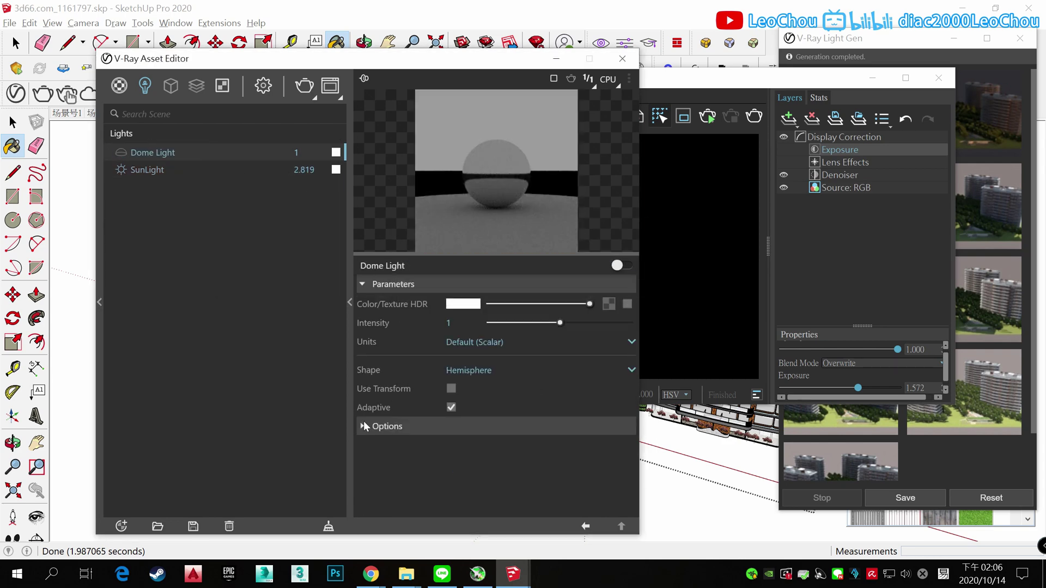
Step: Look through the dome light's Options, the addable light types and its intensity units
left_click(364, 426)
scroll(358, 430, "down", 2)
left_click(145, 85)
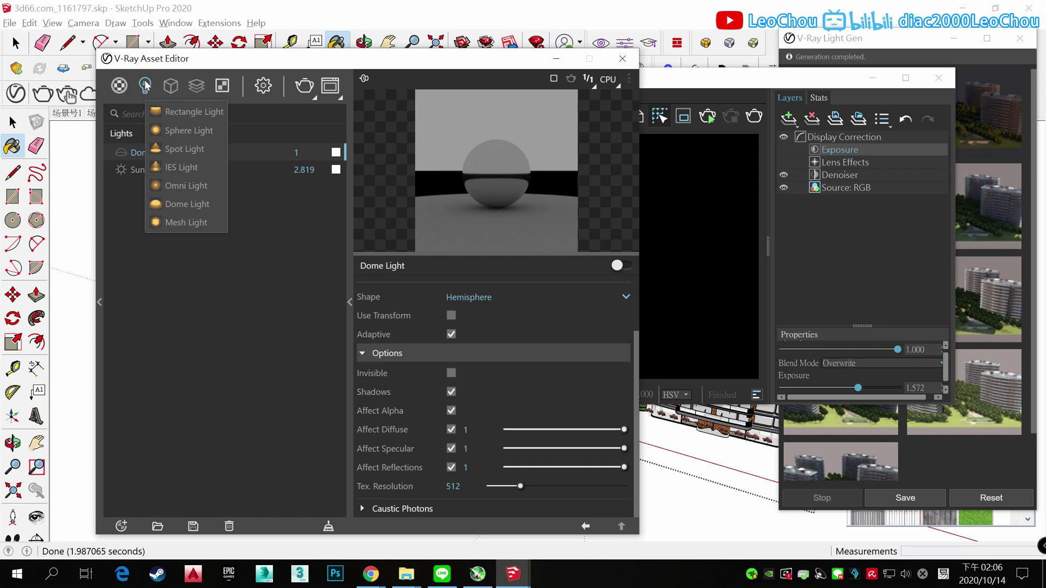
scroll(403, 341, "up", 2)
left_click(487, 342)
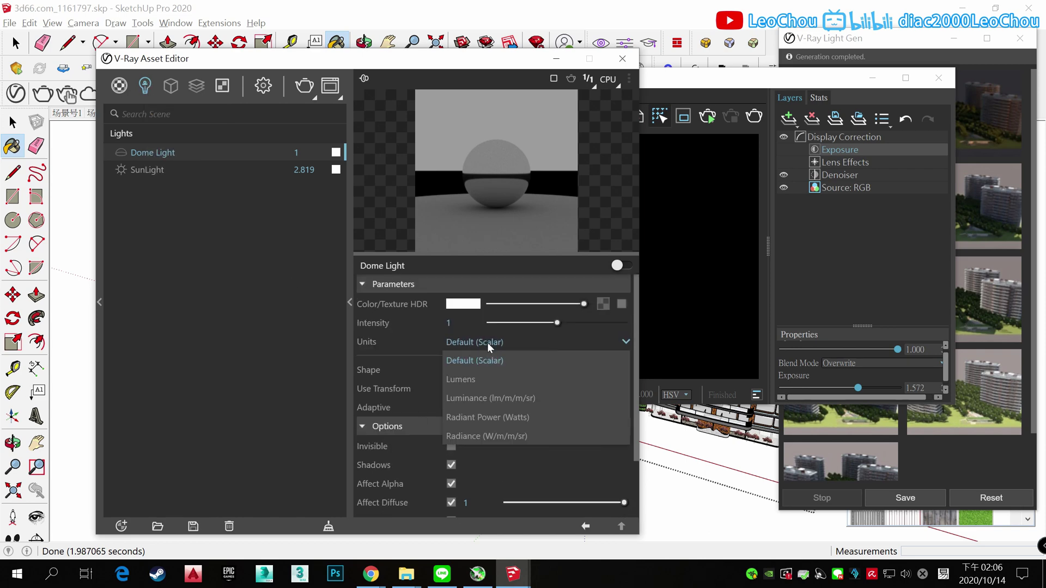
scroll(401, 349, "down", 2)
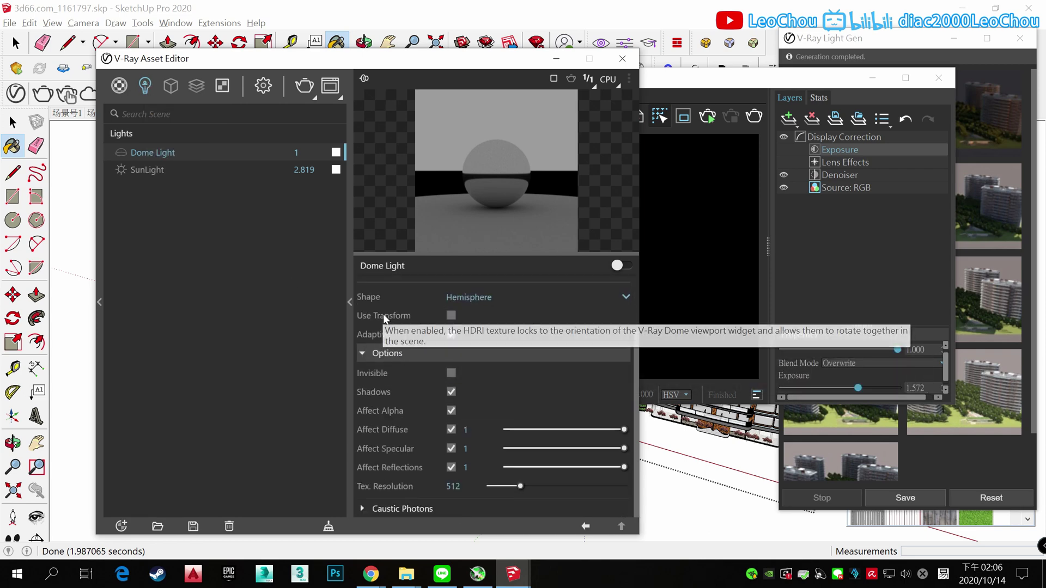
scroll(384, 319, "up", 2)
Step: Load flower_road_8k.hdr from Downloads' HDRI folder as the dome light's Bitmap texture
left_click(602, 303)
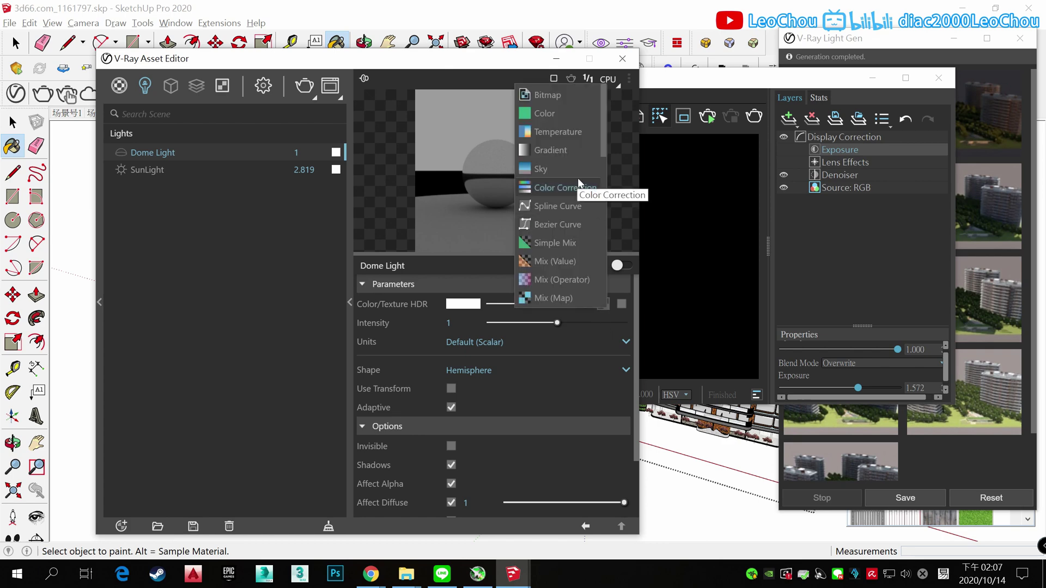
left_click(621, 303)
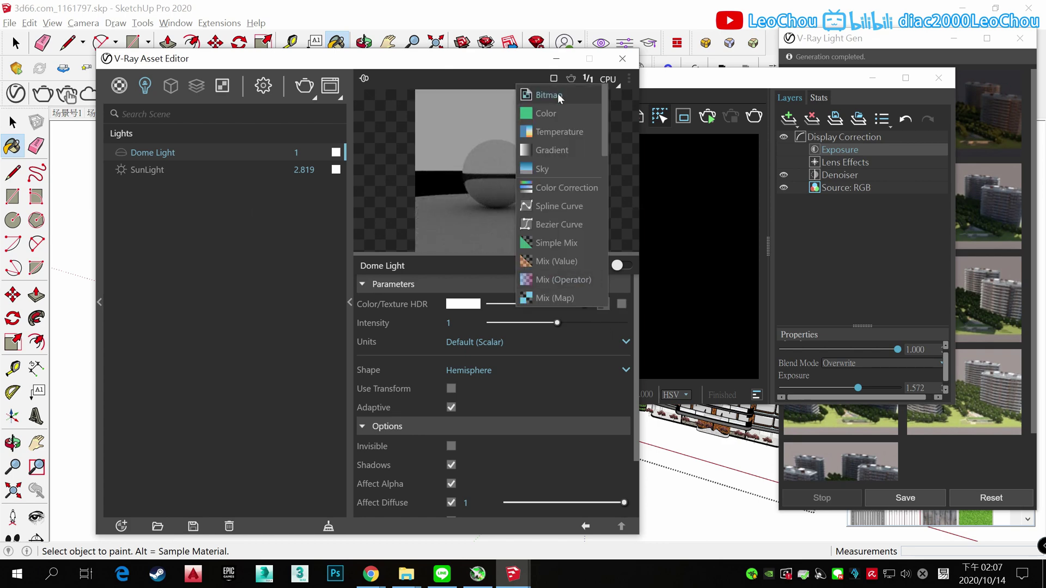
left_click(559, 98)
left_click(148, 164)
double_click(261, 243)
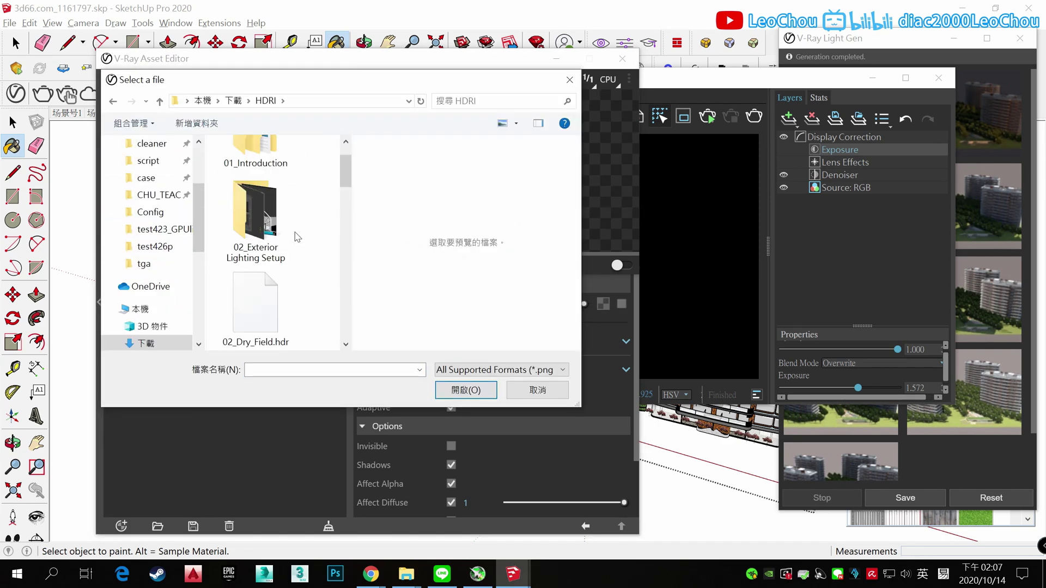
scroll(297, 237, "down", 2)
scroll(297, 237, "down", 1)
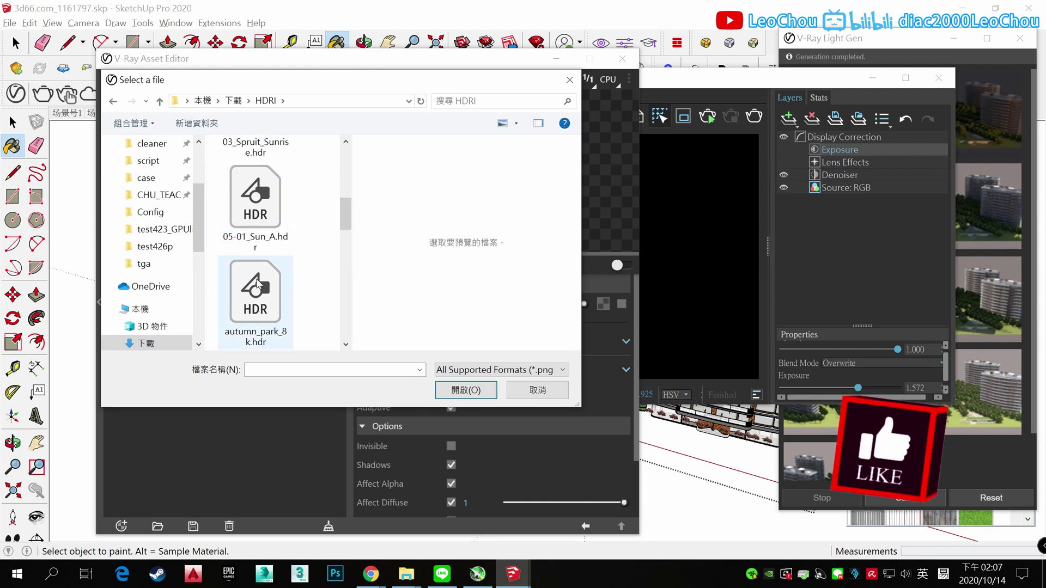
left_click(272, 153)
scroll(277, 315, "down", 2)
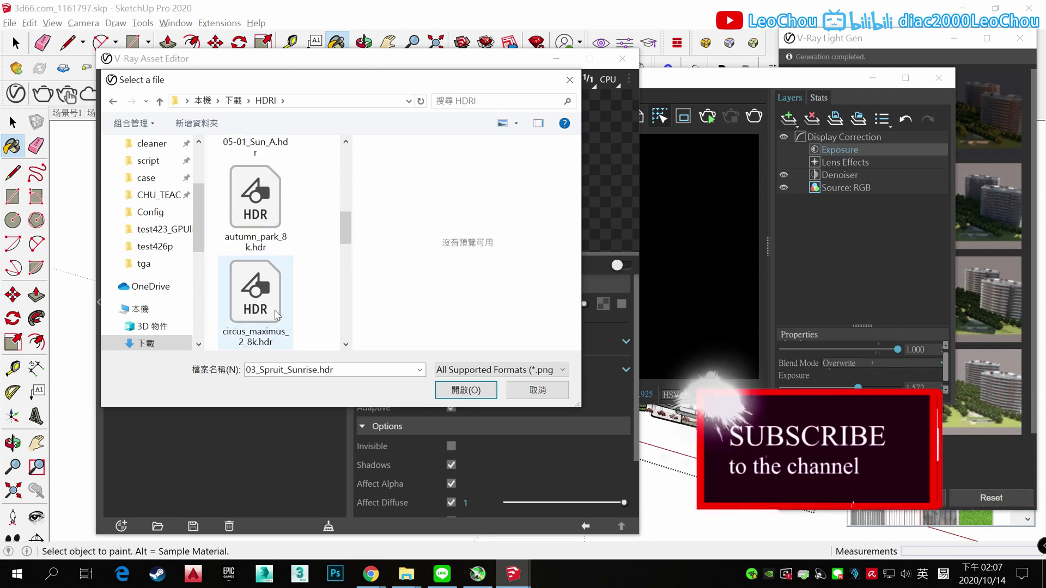
scroll(277, 315, "down", 1)
scroll(277, 315, "down", 1)
double_click(275, 309)
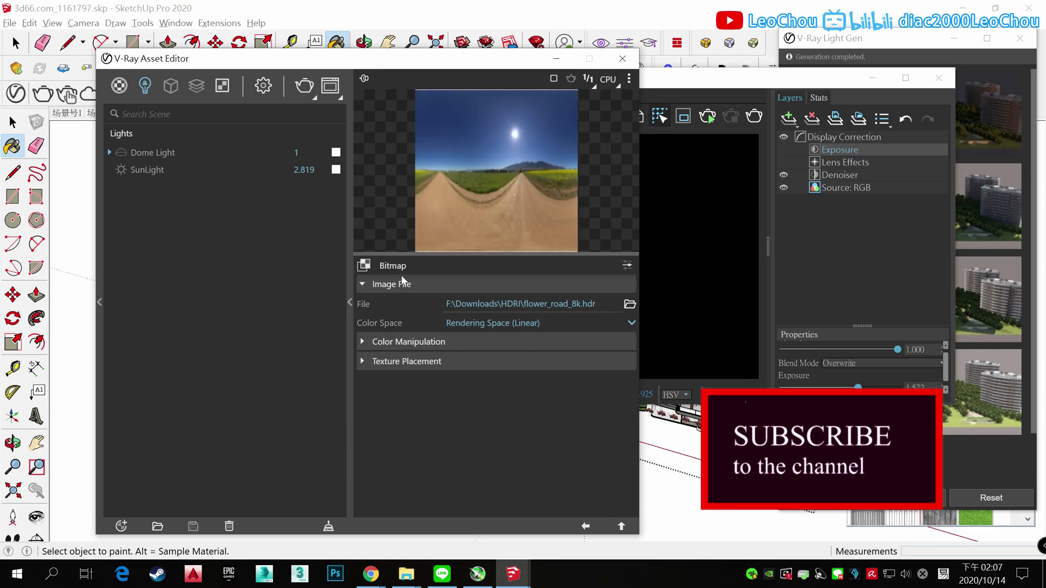
Step: Set the HDRI's Texture Placement mapping to Spherical and start a render
left_click(293, 345)
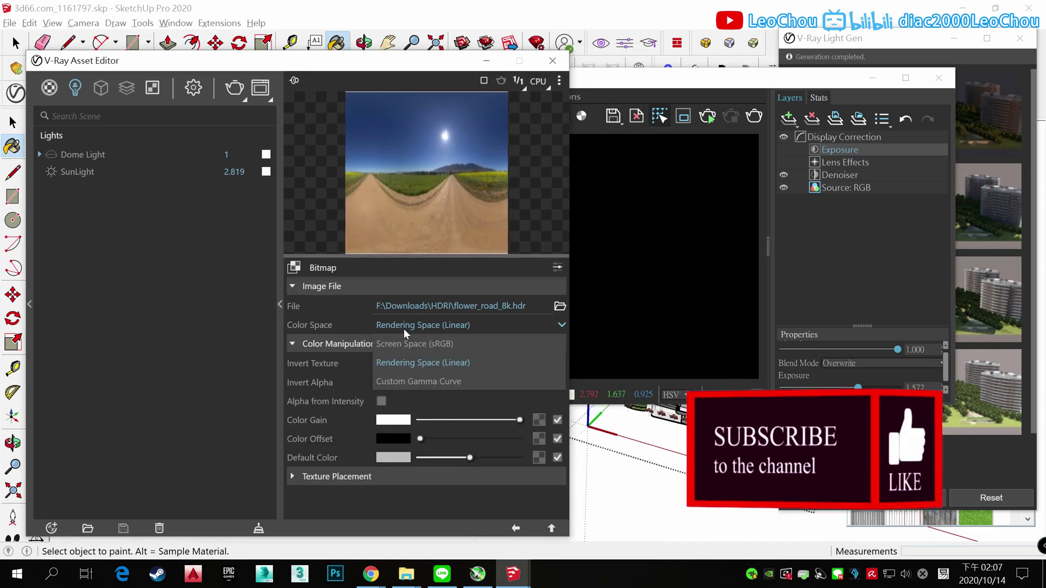
left_click(292, 477)
scroll(327, 436, "down", 3)
left_click(417, 374)
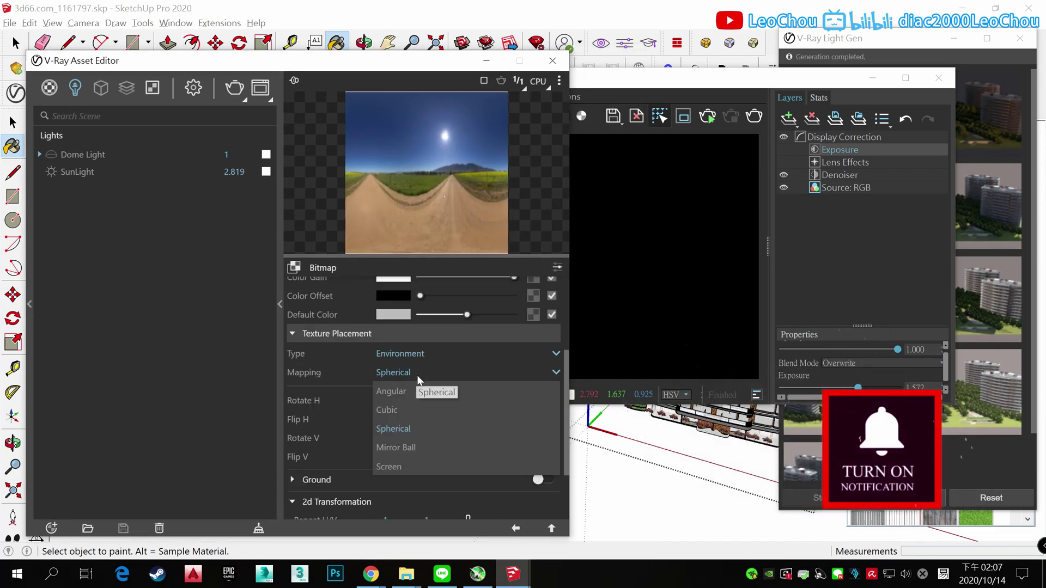
left_click(417, 375)
left_click(417, 354)
left_click(753, 130)
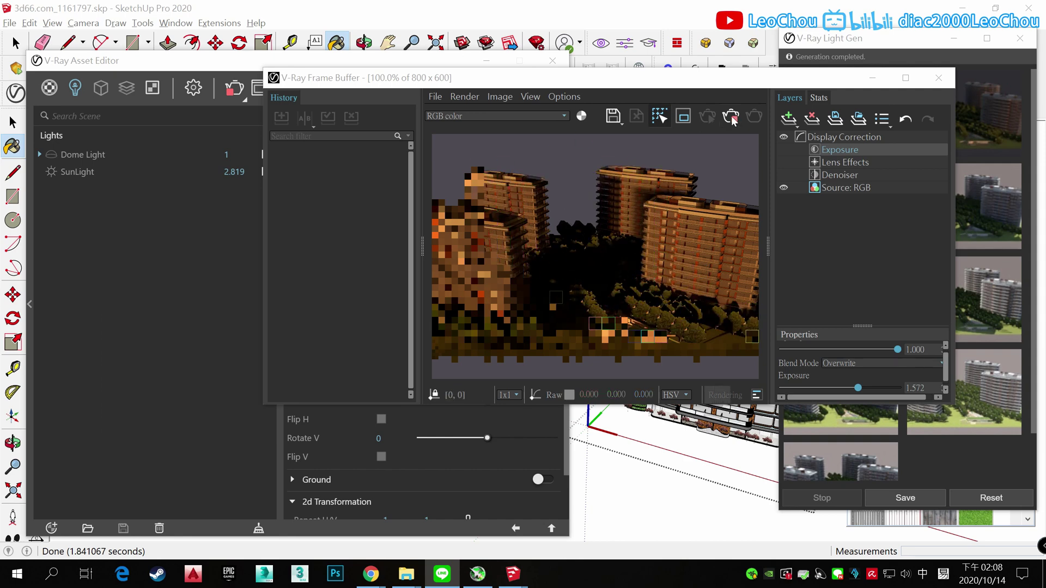
Step: Stop the render, move the Frame Buffer aside and close V-Ray Light Gen
left_click(733, 119)
left_click_drag(545, 77, 522, 128)
left_click(479, 167)
left_click(647, 135)
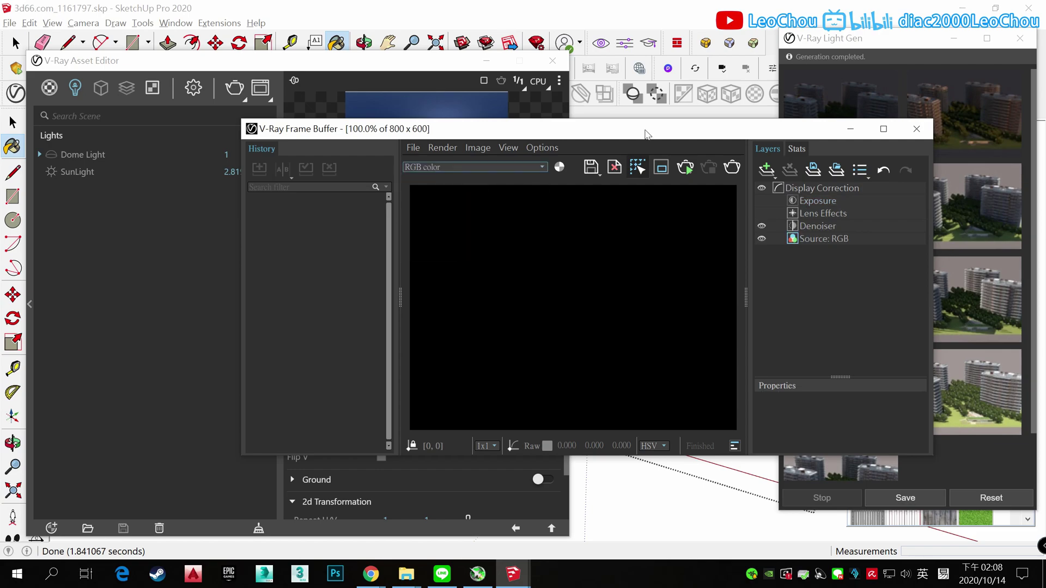
left_click_drag(766, 134, 582, 144)
left_click(1020, 38)
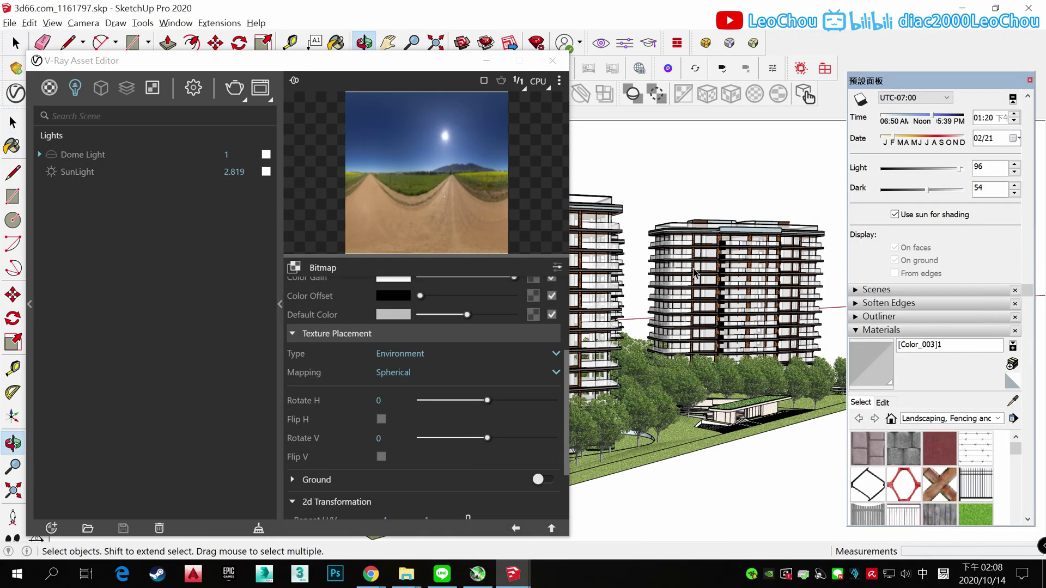
Step: Orbit to a new view of the towers and start an Interactive Render
middle_click_drag(708, 245, 762, 327)
left_click(769, 347)
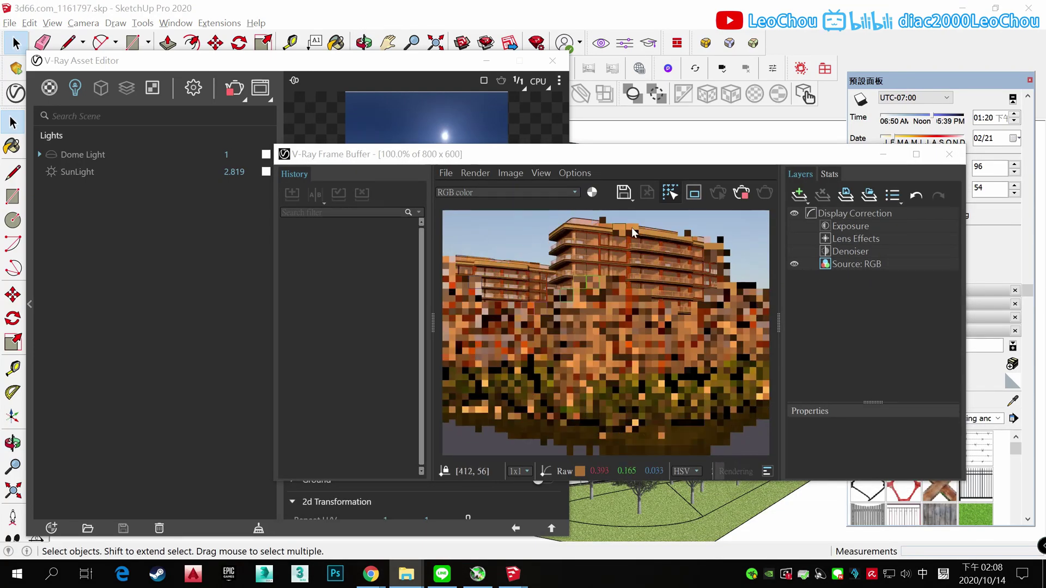
mouse_move(654, 154)
left_mouse_down()
mouse_move(606, 157)
mouse_move(436, 219)
left_mouse_up()
left_click_drag(442, 69, 369, 200)
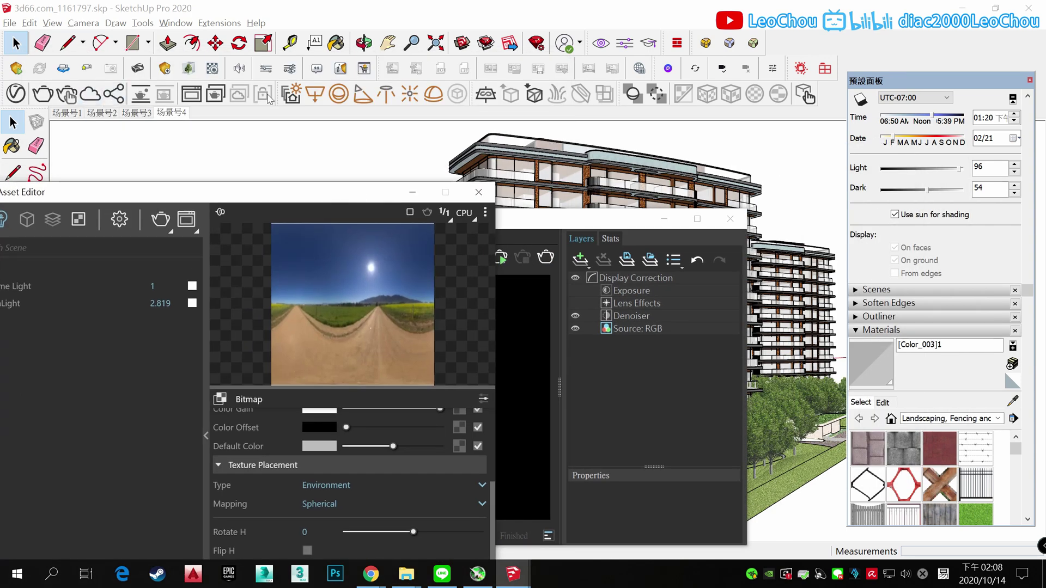
Step: Generate Light Gen variants, stop generation, and apply the fourth option with two LCT_DOME_LIGHT lights
left_click(992, 498)
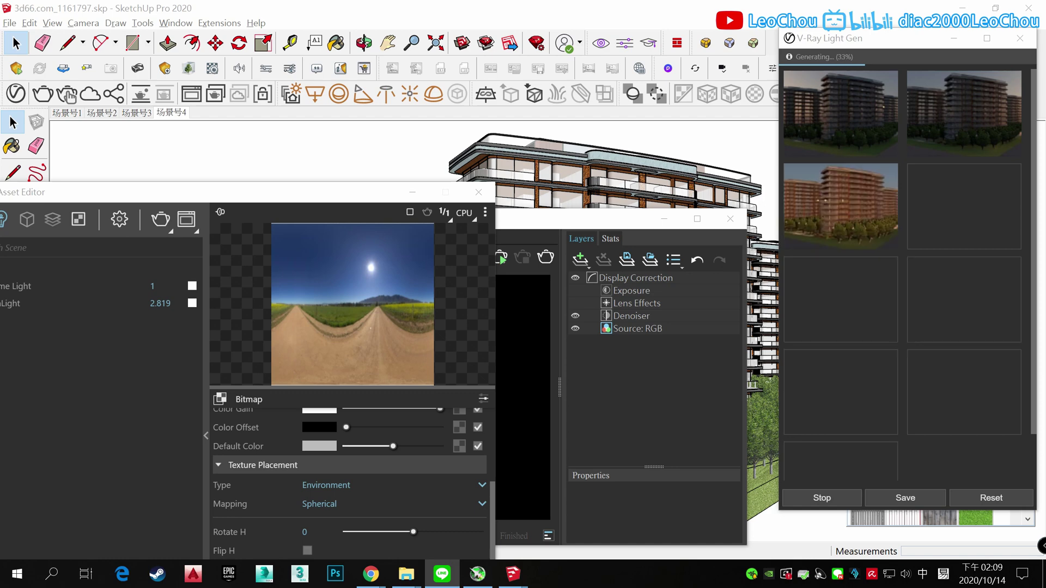
left_click_drag(358, 200, 413, 150)
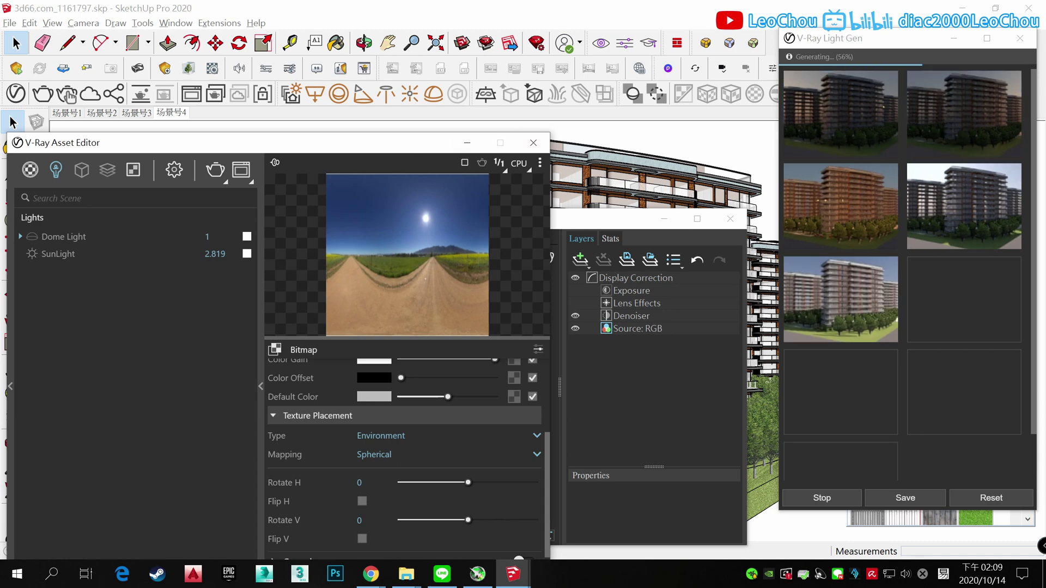
left_click(839, 505)
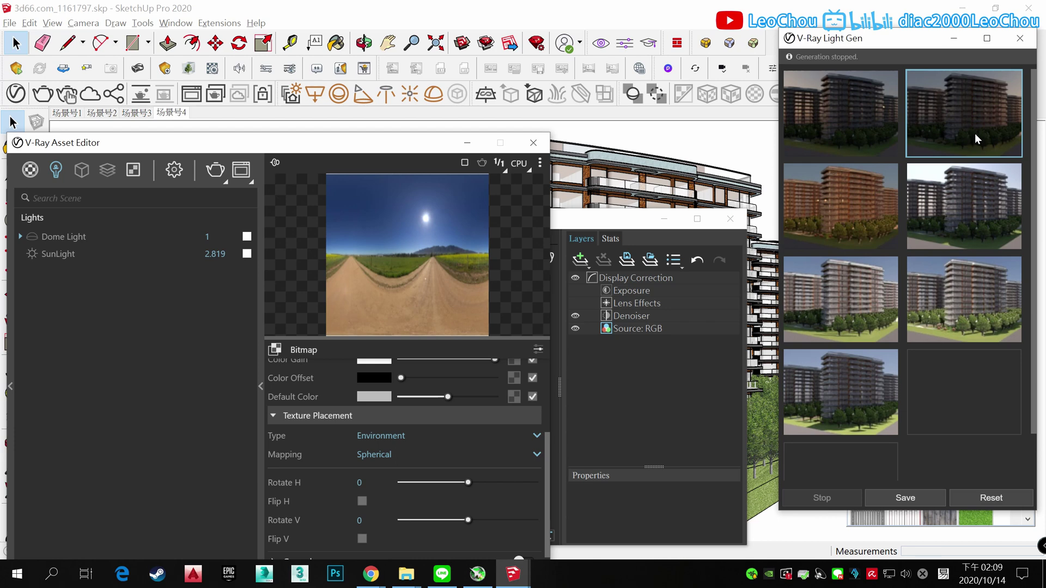
left_click(964, 207)
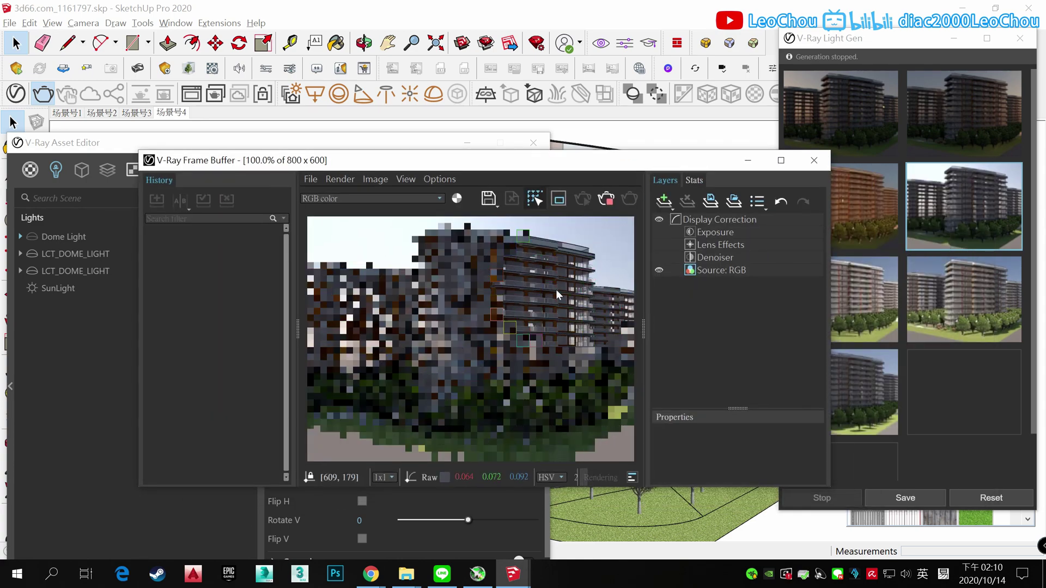
Step: Zoom in to check the finished tower render, then launch V-Ray Vision
scroll(556, 289, "up", 3)
scroll(555, 289, "down", 3)
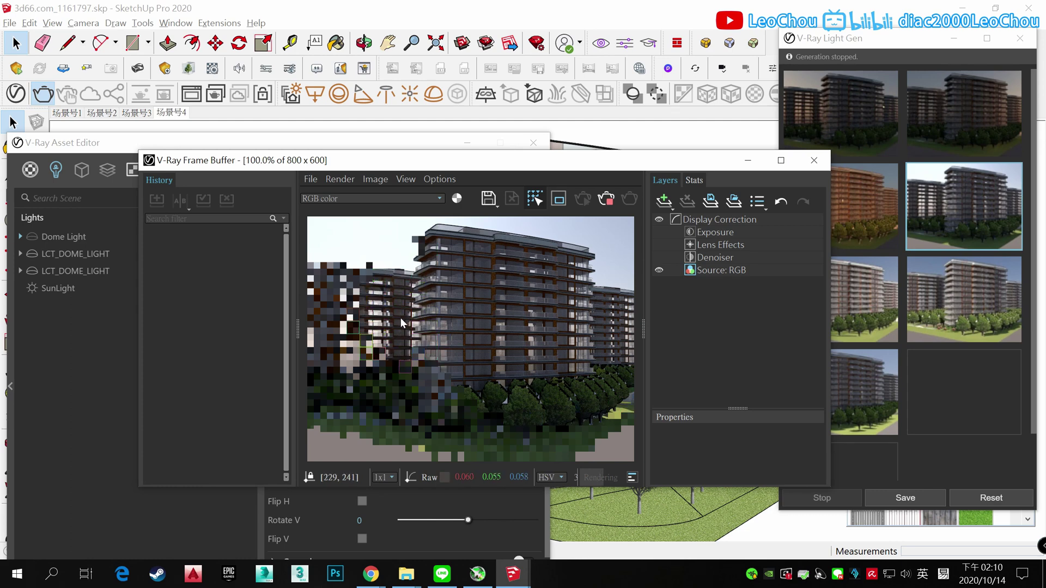
scroll(401, 318, "up", 1)
scroll(397, 329, "down", 1)
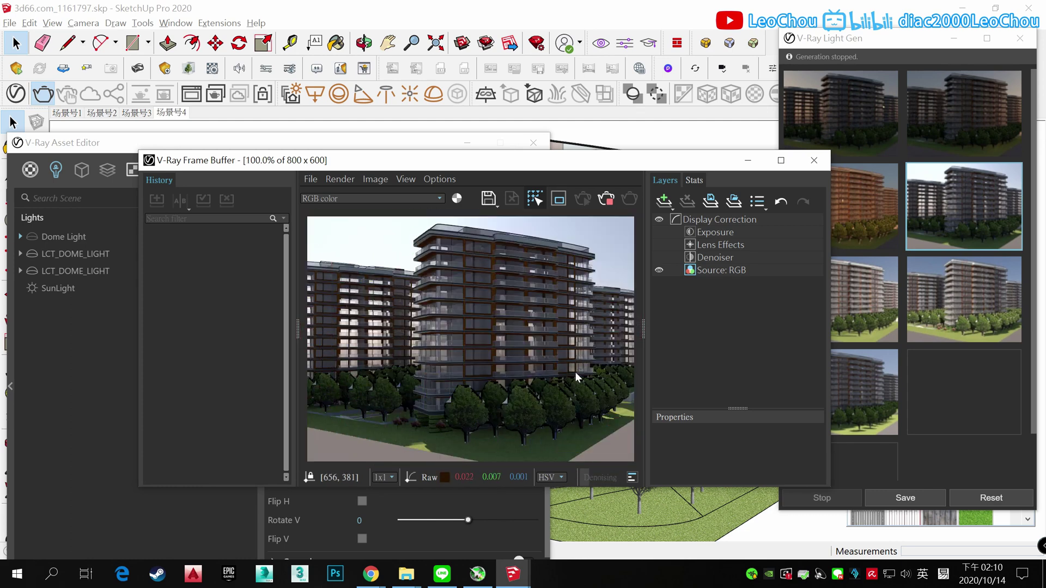
left_click(114, 93)
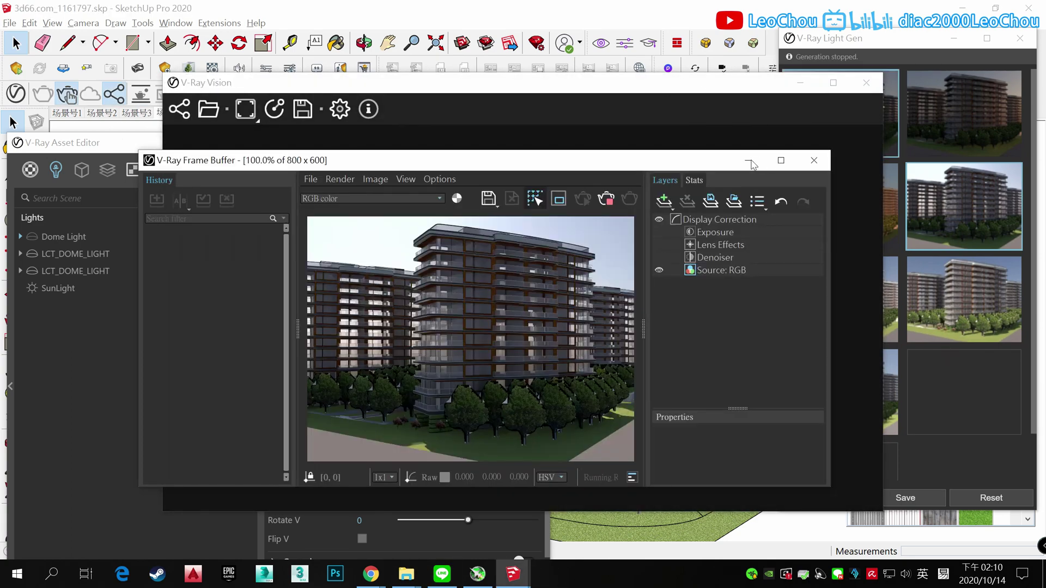
Step: Hide the Frame Buffer and turn on V-Ray Vision Auto Exposure with 0.30 compensation
left_click(751, 163)
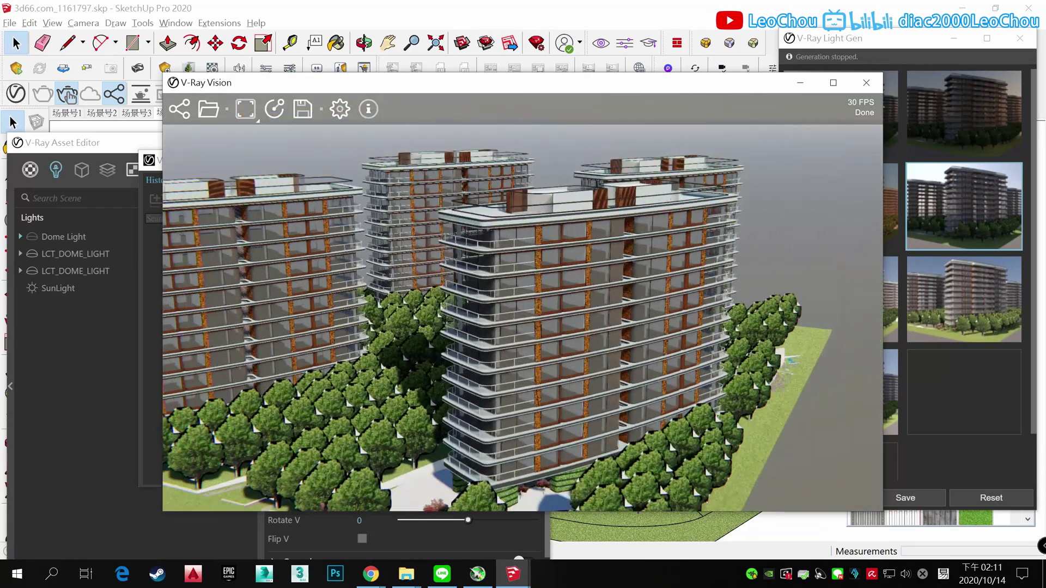
left_click(339, 109)
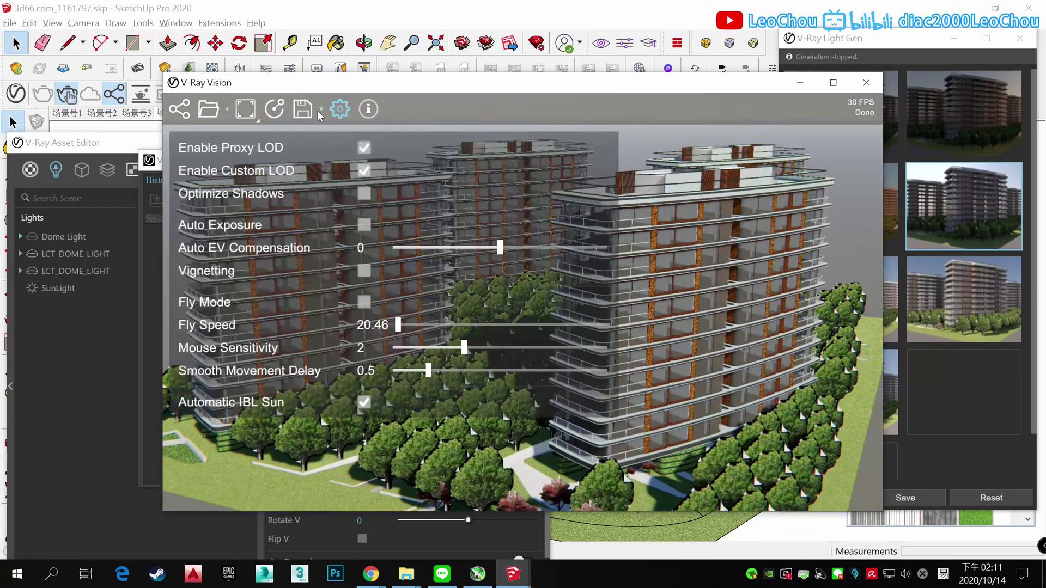
left_click(364, 225)
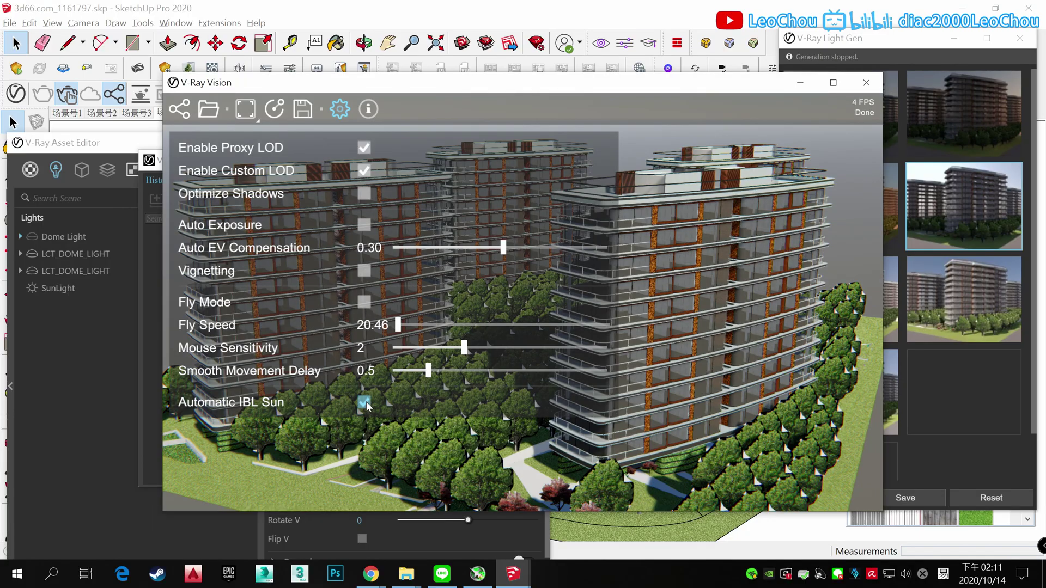
Step: Enable Fly Mode and fly the camera in close to the towers' balconies
left_click(364, 302)
left_click(343, 111)
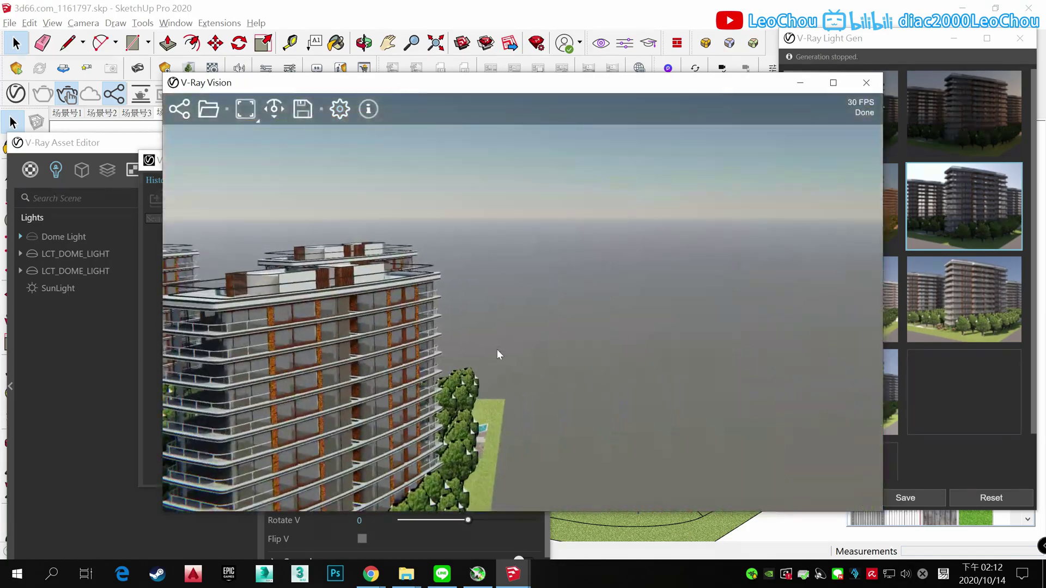
left_click_drag(498, 354, 635, 335)
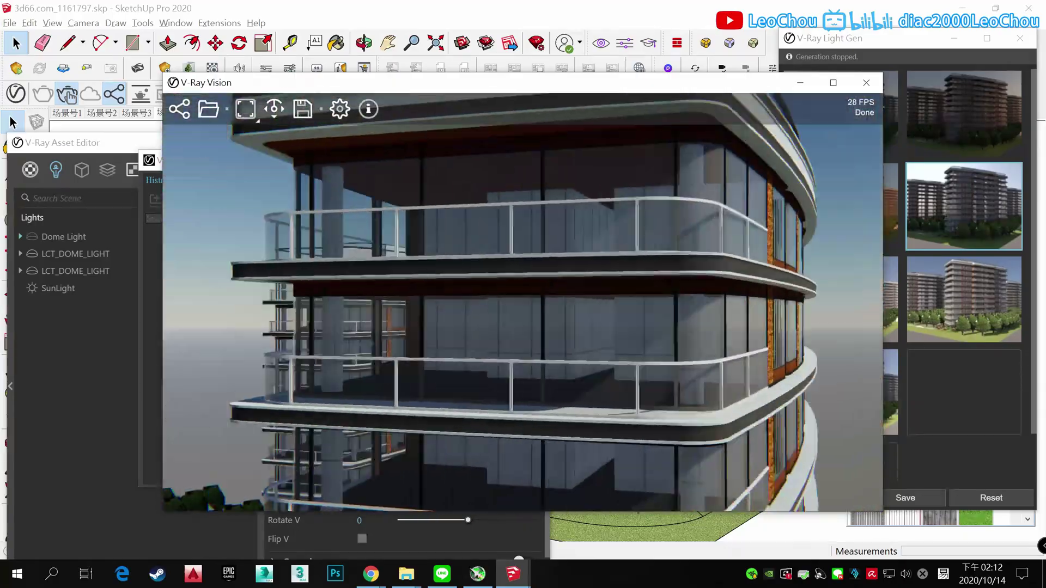
mouse_move(635, 335)
left_mouse_down()
mouse_move(599, 305)
mouse_move(572, 327)
left_mouse_up()
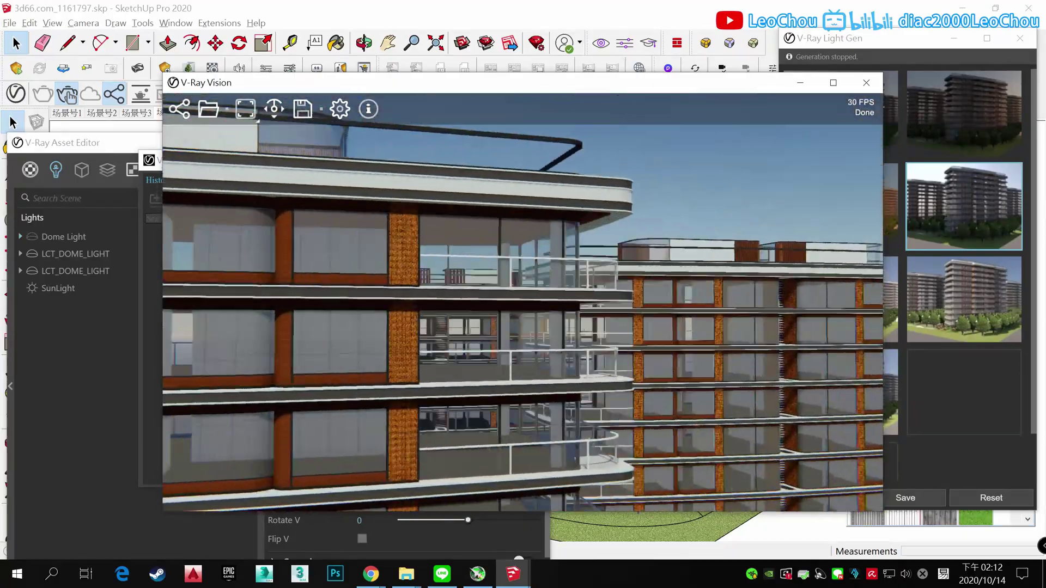